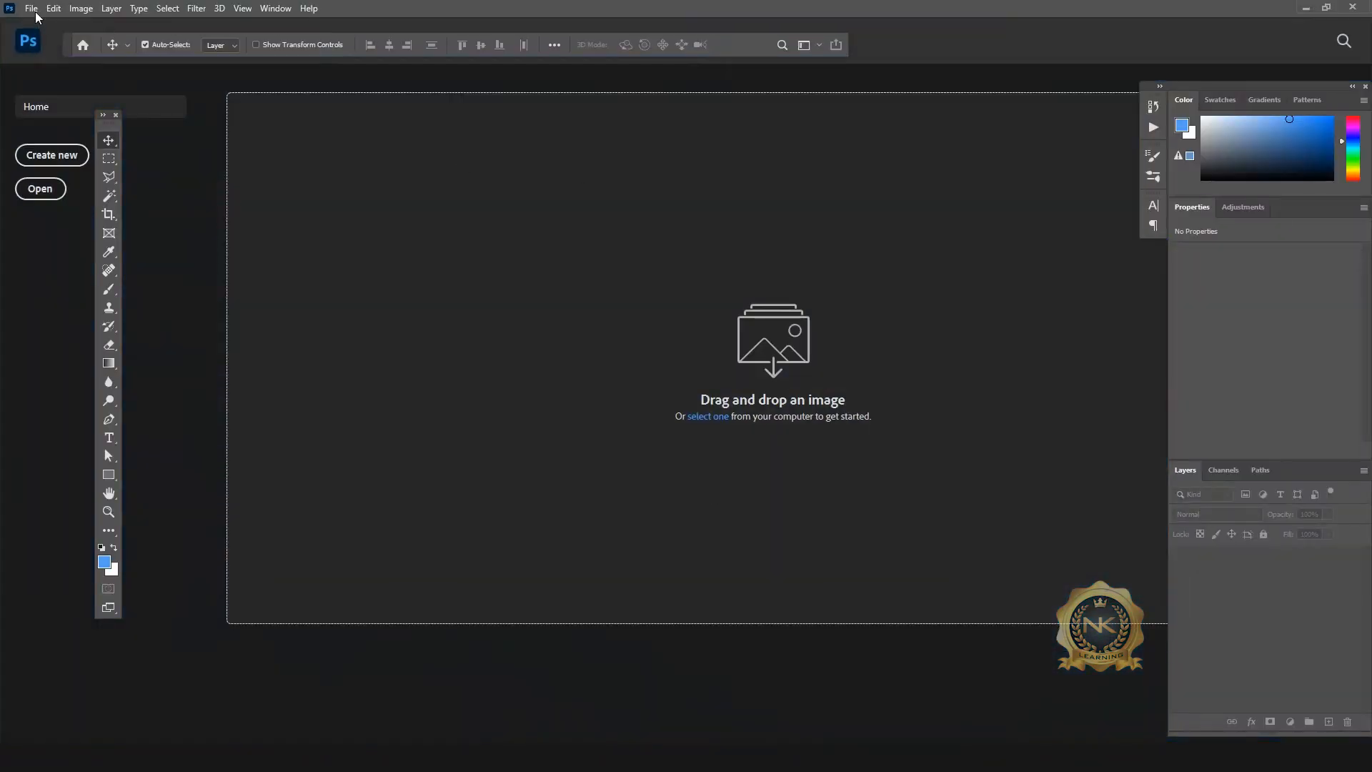
# Step: Create a 1280 × 720 pixel document at 100 pixels/inch and float it in its own window
pyautogui.click(32, 9)
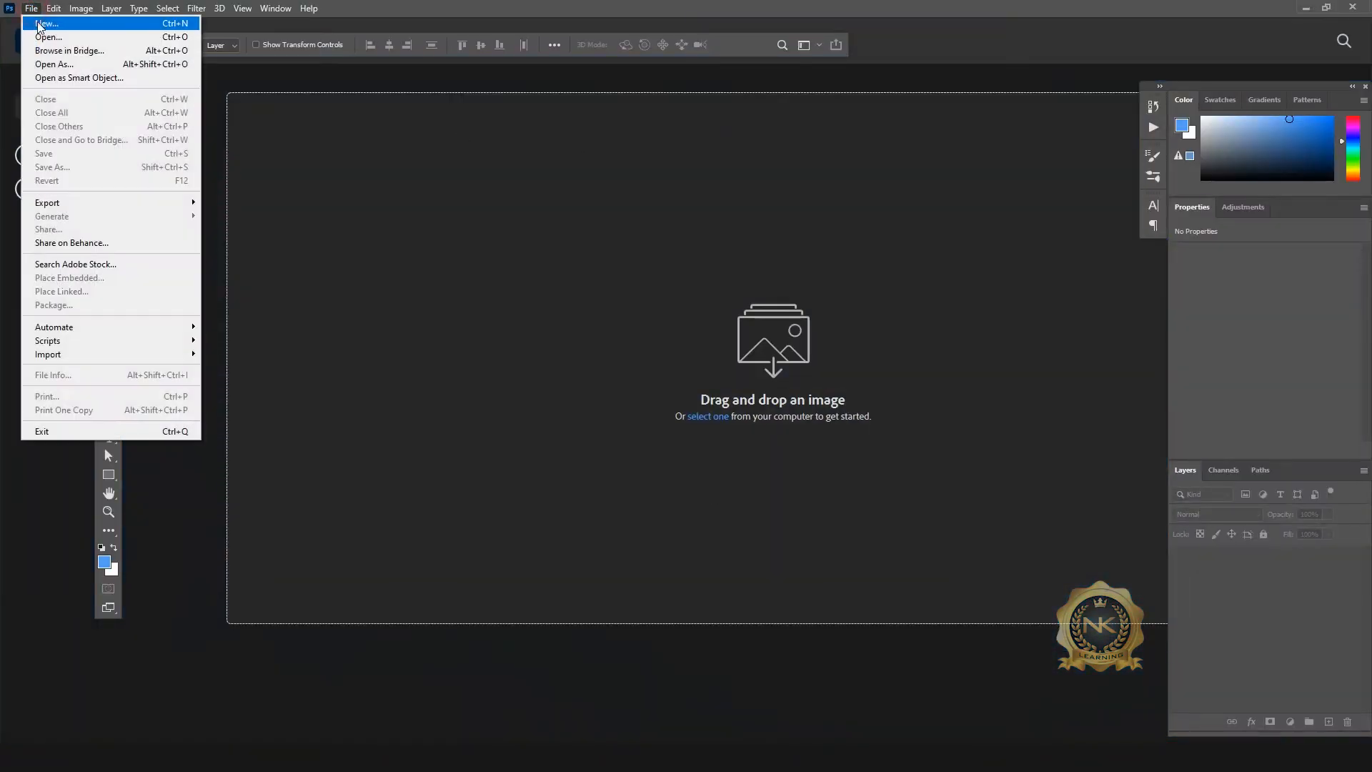
pyautogui.click(48, 24)
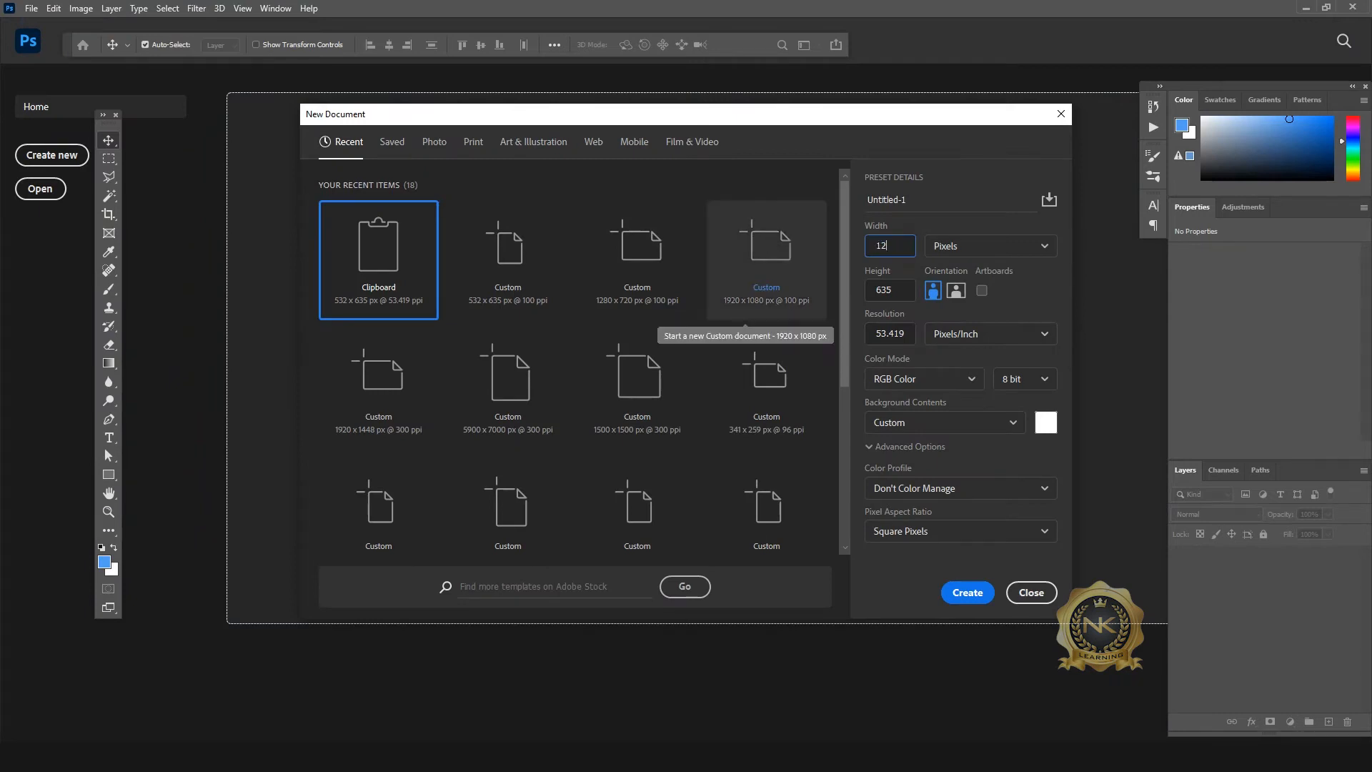
pyautogui.press('Tab')
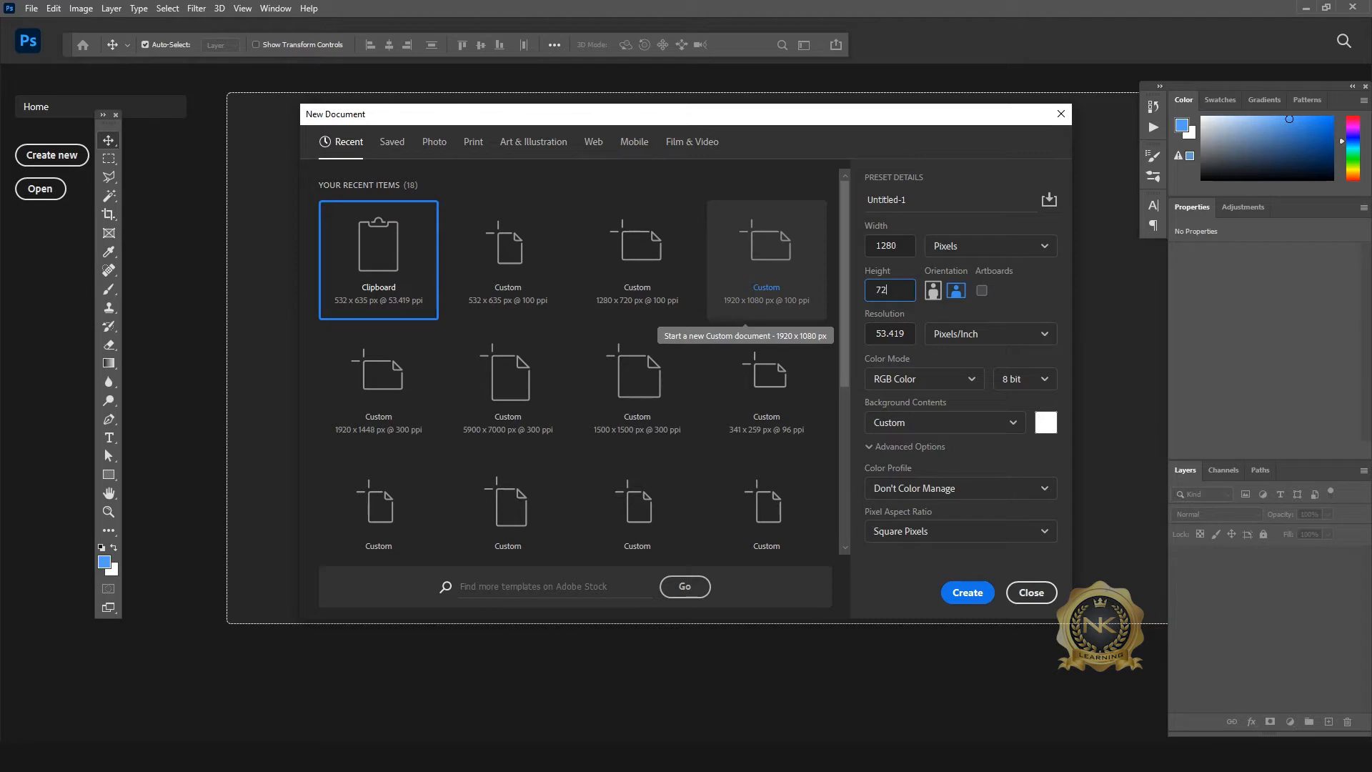
pyautogui.click(877, 334)
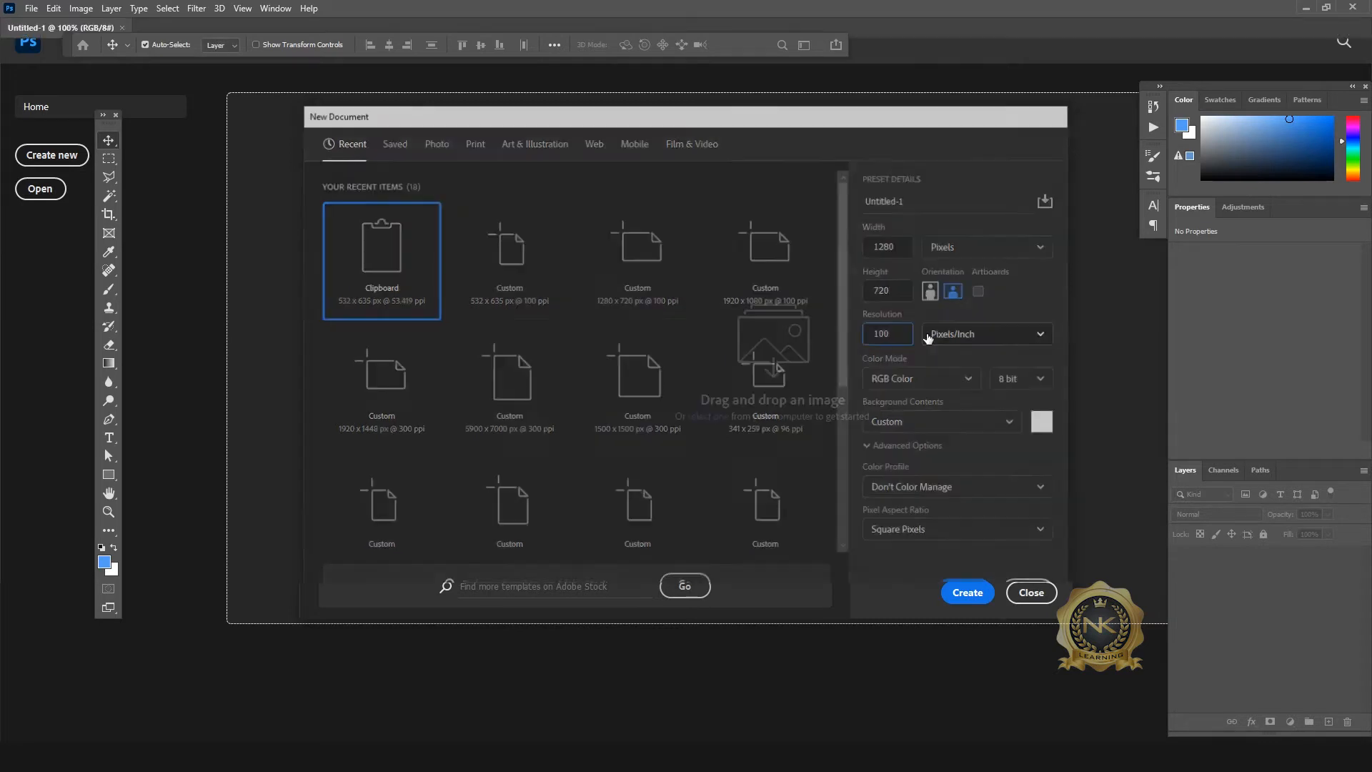
pyautogui.press('Return')
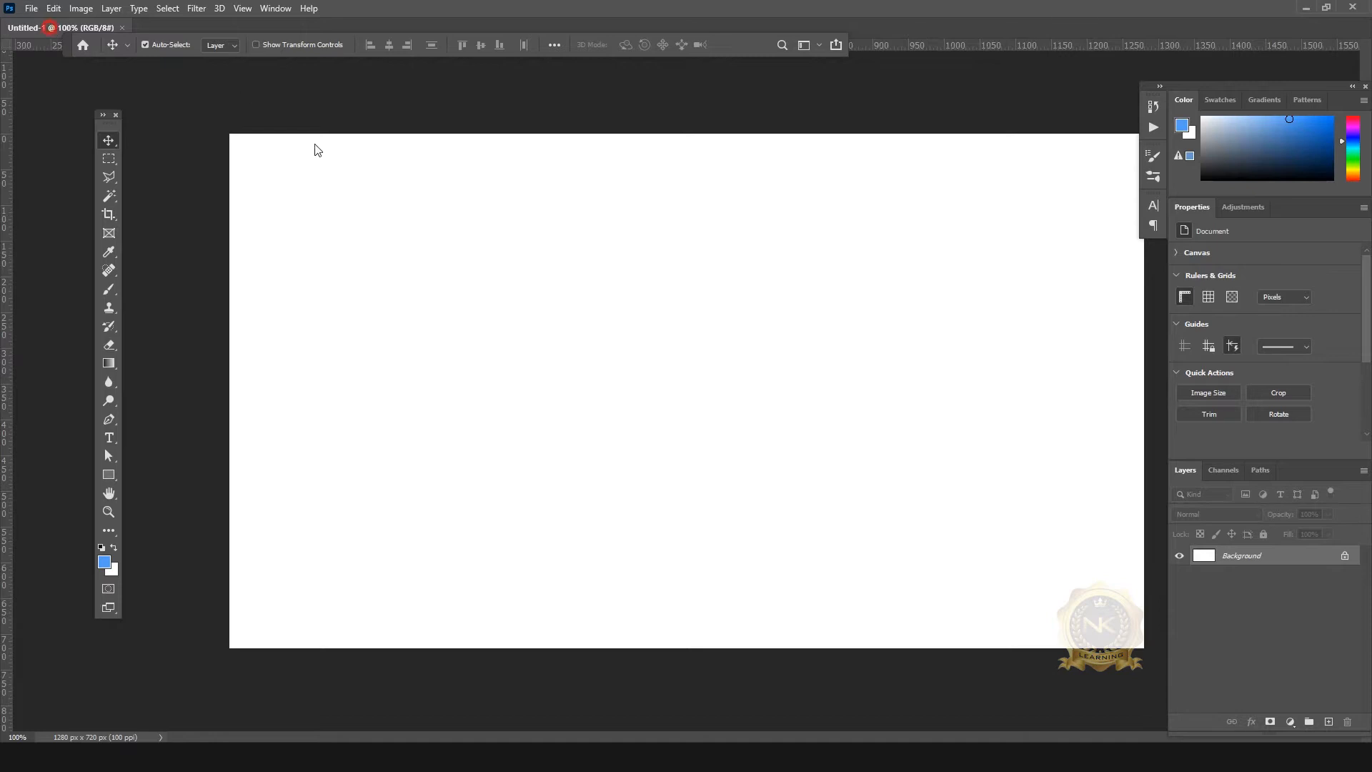
pyautogui.moveTo(317, 149); pyautogui.dragTo(503, 152)
pyautogui.moveTo(675, 147); pyautogui.dragTo(641, 132)
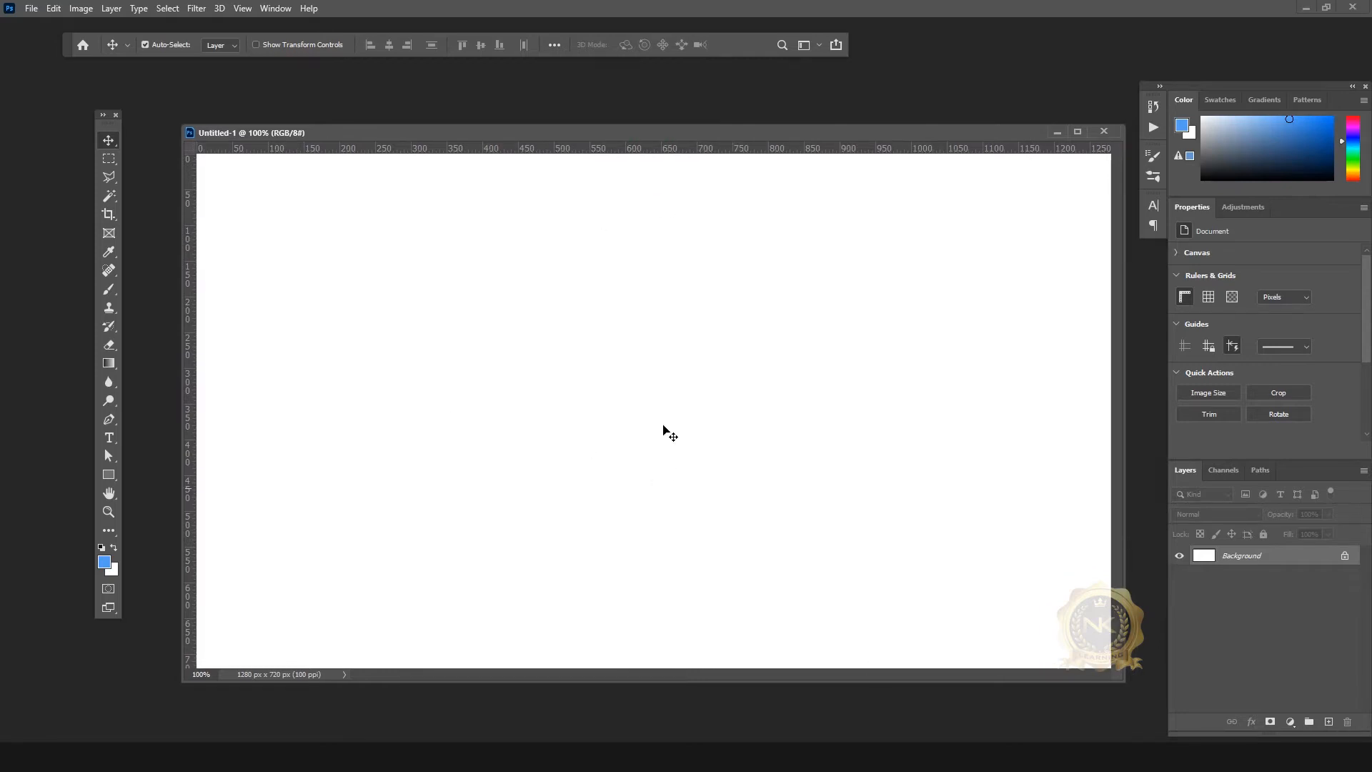
# Step: Open the Back and Model images together from Downloads > New folder and float each in its own window
pyautogui.click(32, 8)
pyautogui.click(32, 31)
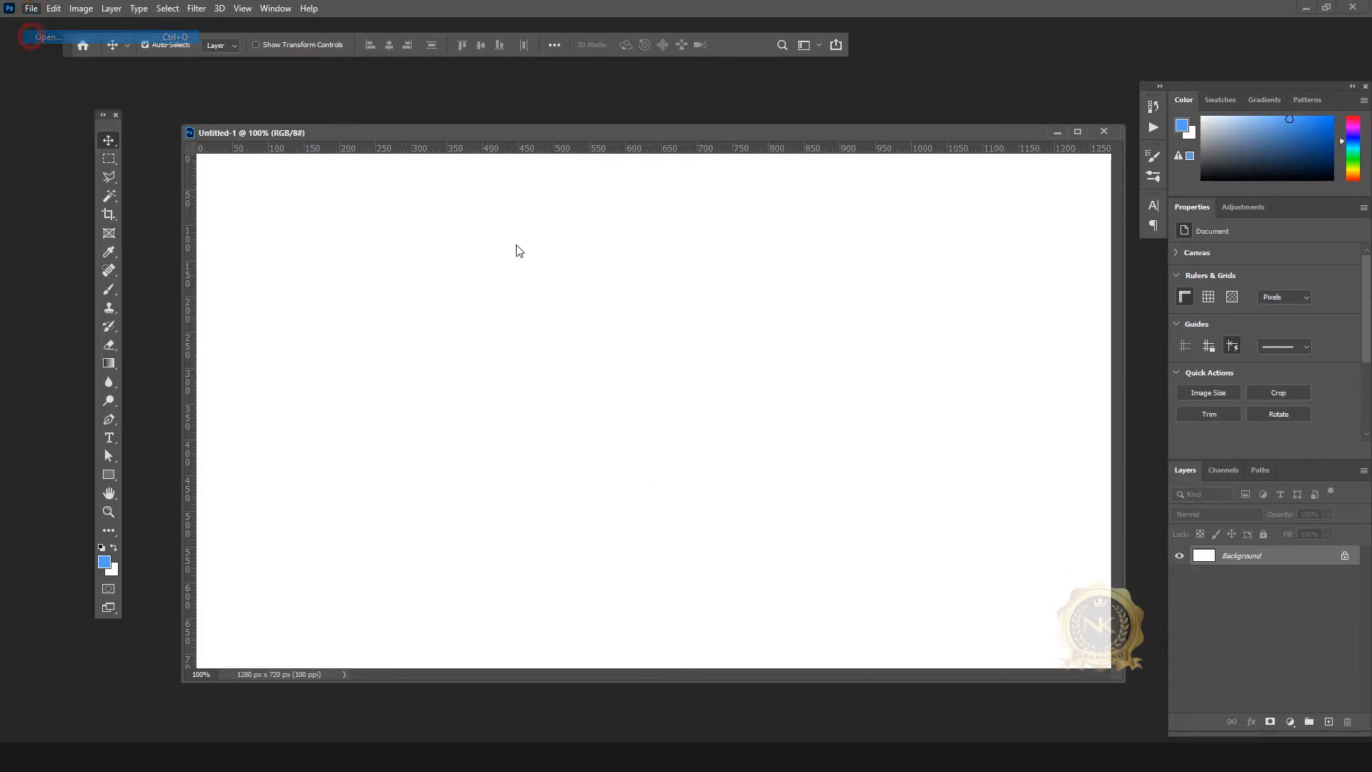
pyautogui.keyDown('ctrl'); pyautogui.click(166, 120); pyautogui.keyUp('ctrl')
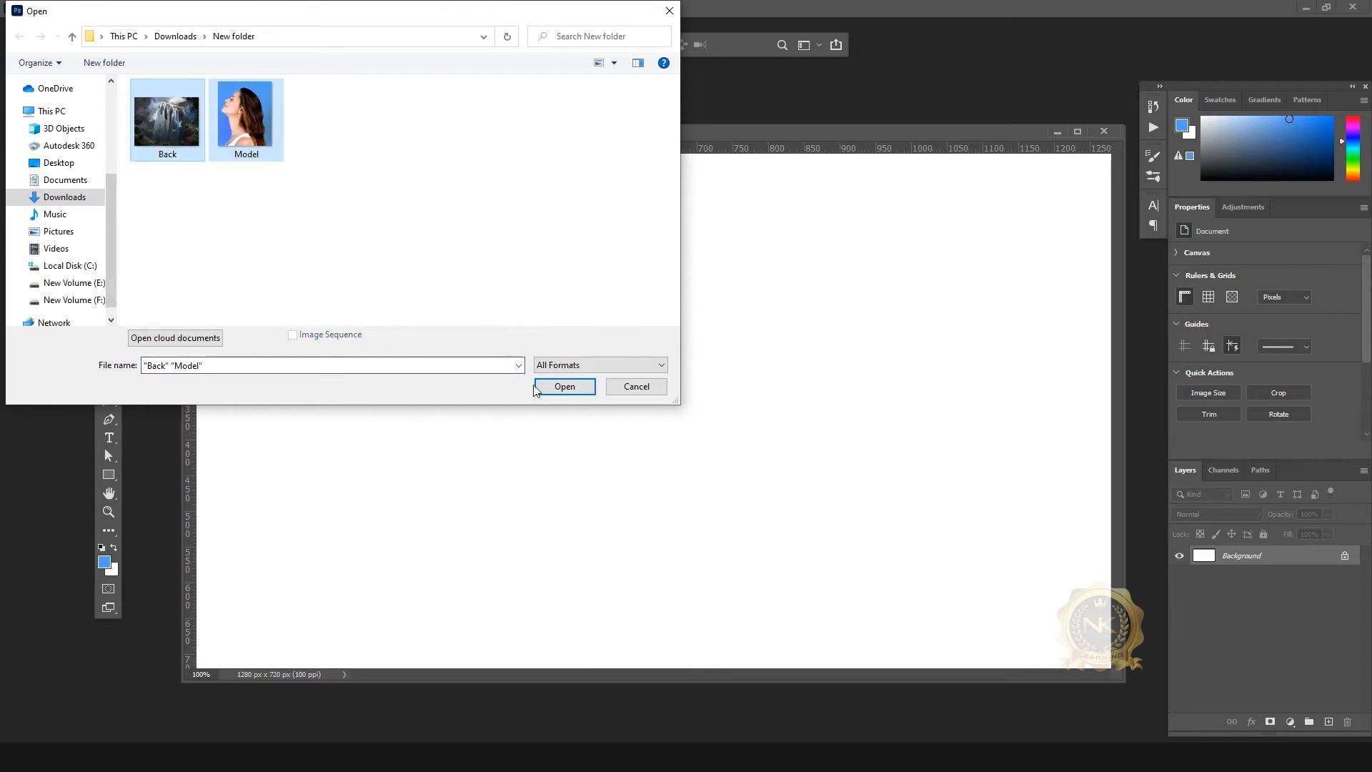
pyautogui.click(563, 386)
pyautogui.moveTo(462, 151); pyautogui.dragTo(857, 202)
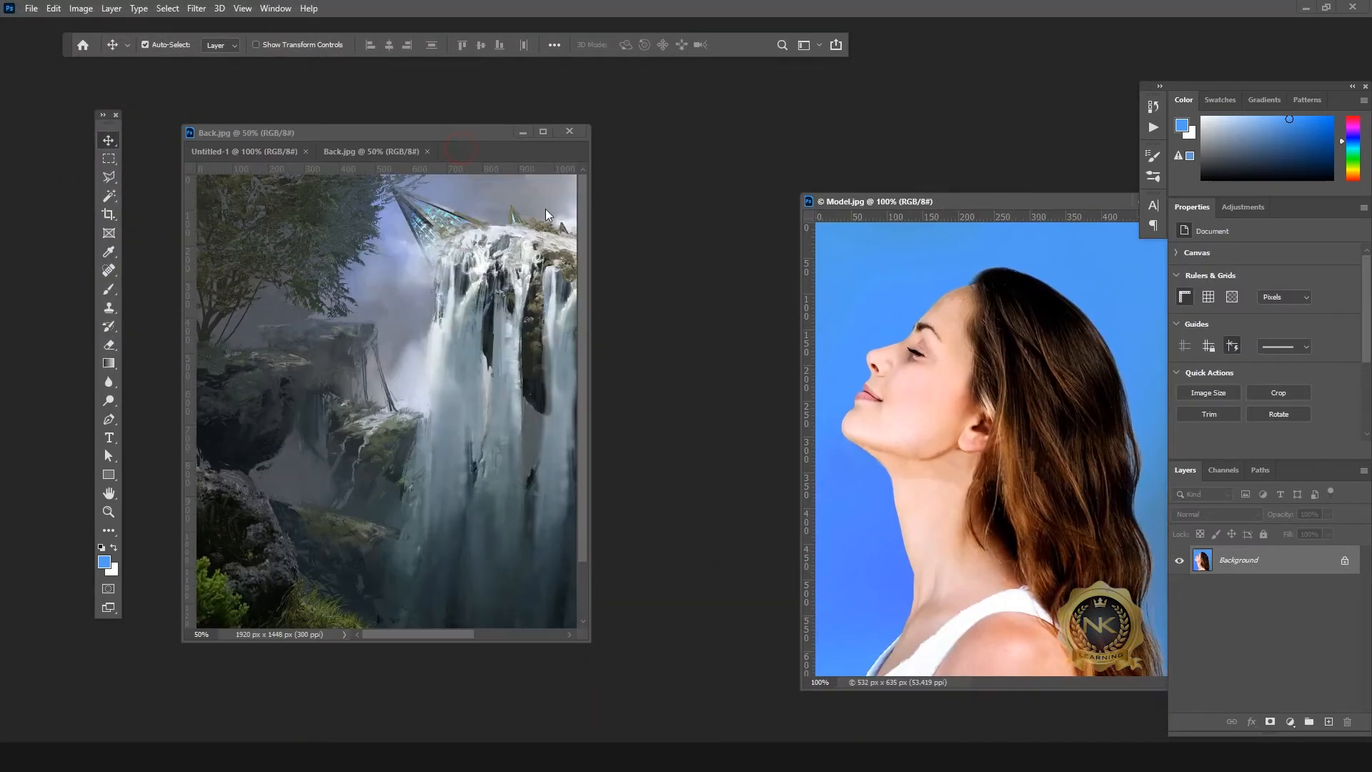
pyautogui.moveTo(390, 151); pyautogui.dragTo(793, 258)
# Step: Enlarge the blank document's window to show the whole canvas and place the Model image window over it
pyautogui.click(475, 272)
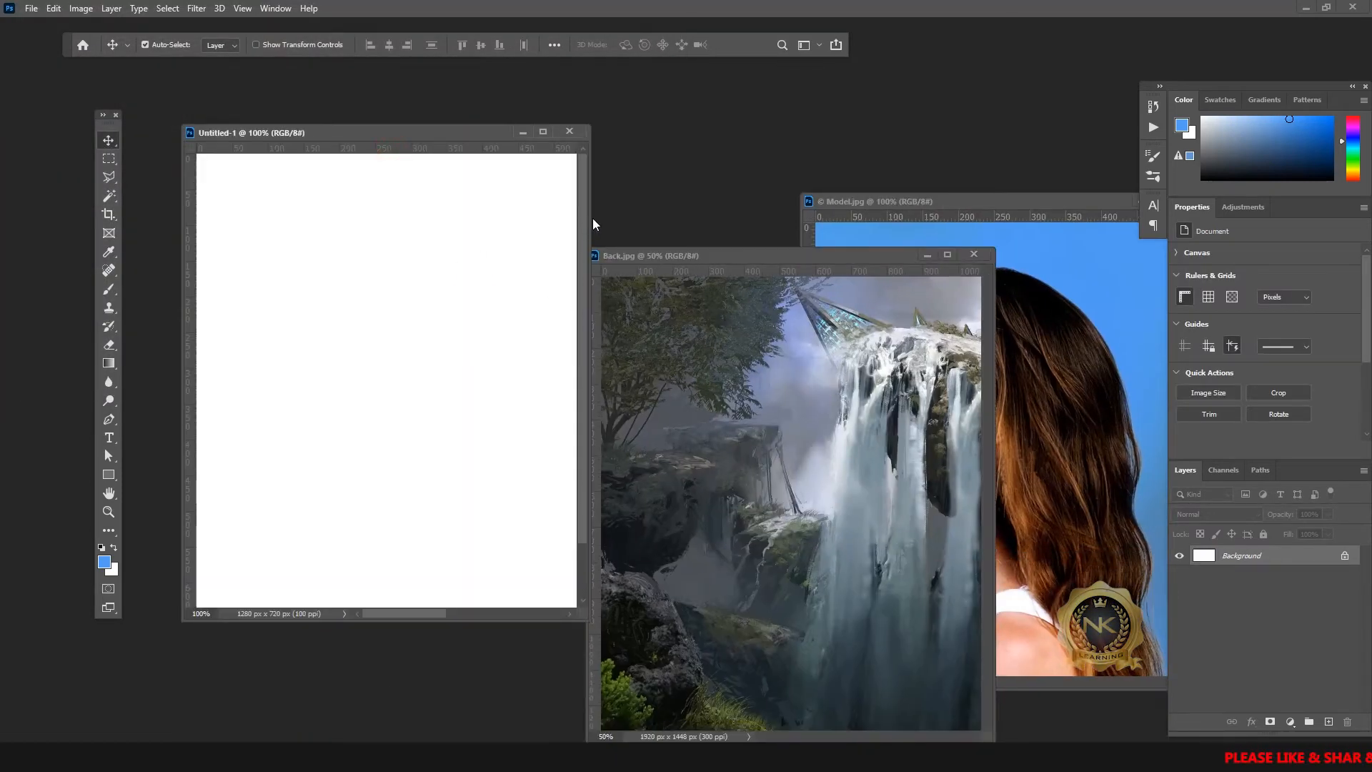
pyautogui.moveTo(590, 223); pyautogui.dragTo(1148, 224)
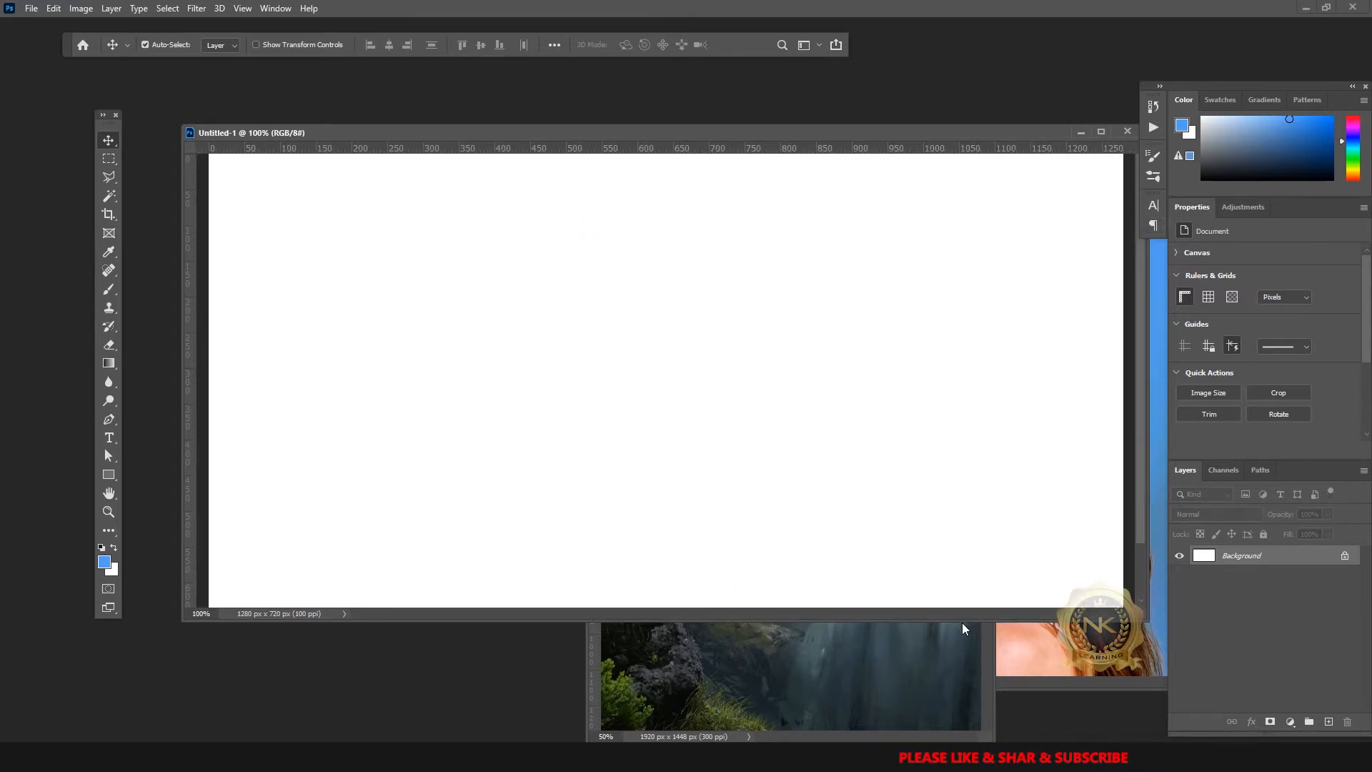
pyautogui.moveTo(961, 620); pyautogui.dragTo(978, 709)
pyautogui.click(1153, 510)
pyautogui.moveTo(1080, 204); pyautogui.dragTo(740, 172)
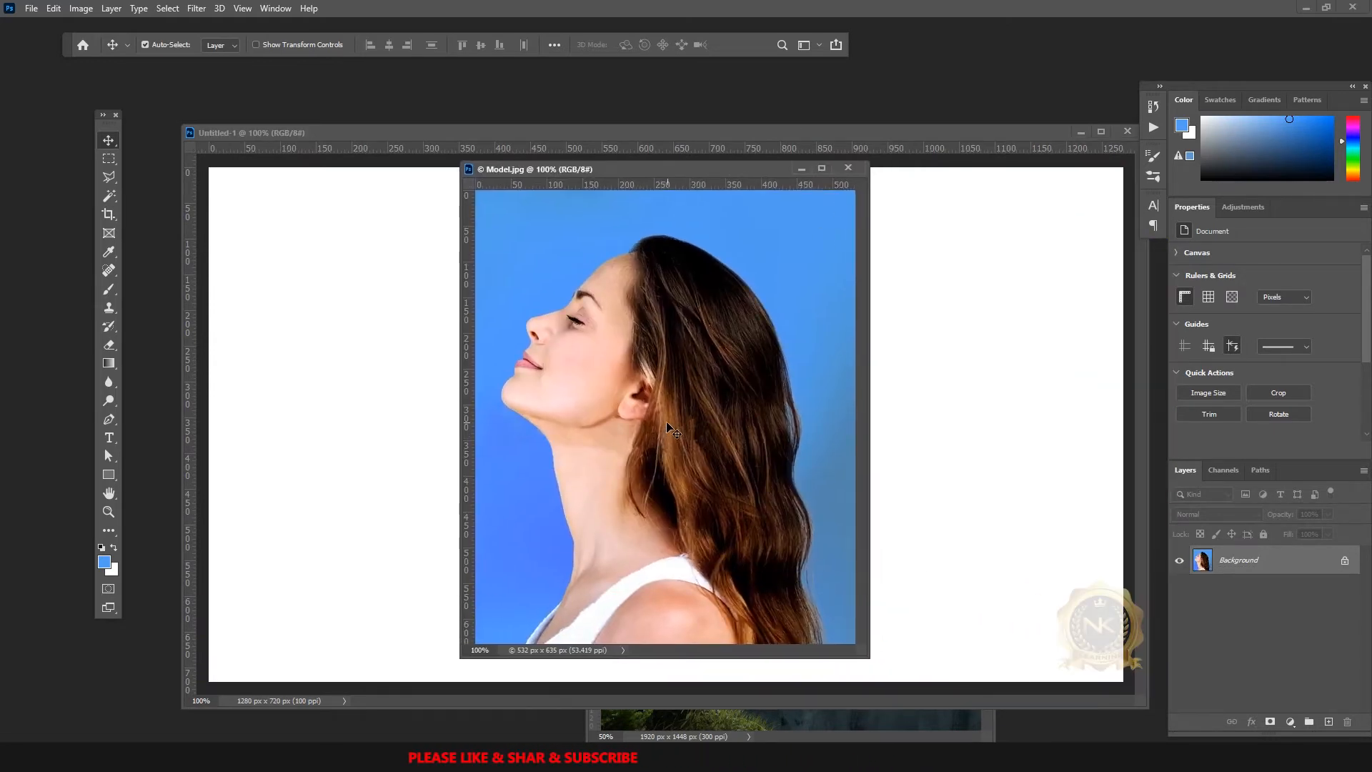
# Step: Select the woman in the Model image, including hair and shoulder, with the Quick Selection tool
pyautogui.click(109, 195)
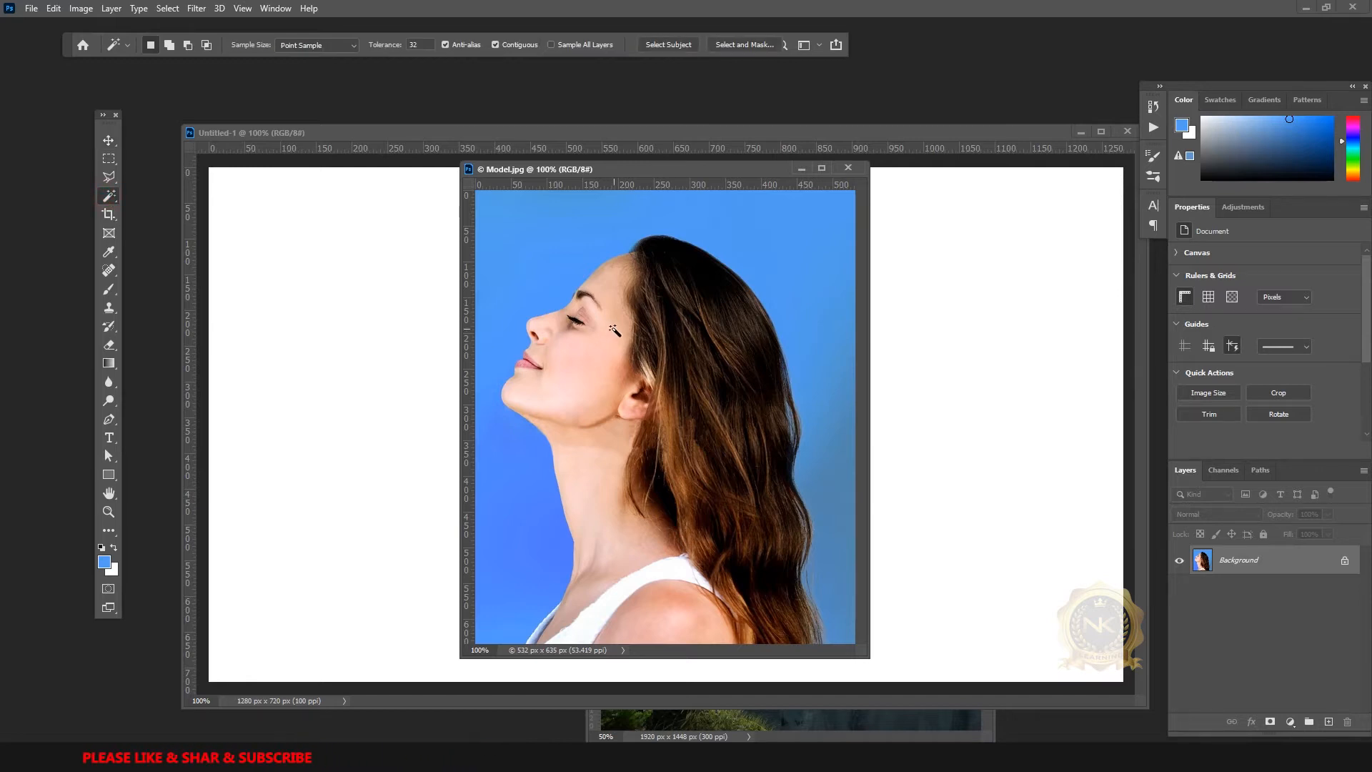
pyautogui.rightClick(110, 195)
pyautogui.click(168, 211)
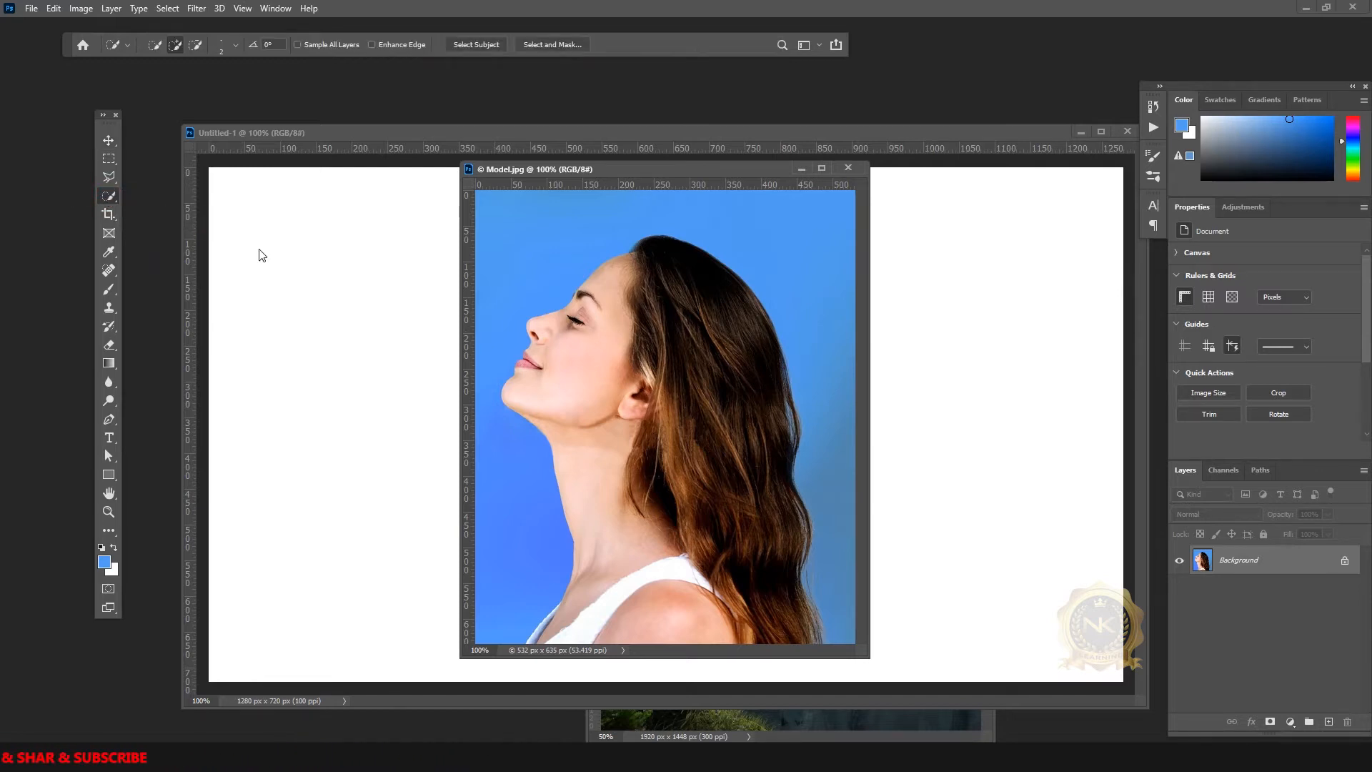
pyautogui.moveTo(771, 522)
pyautogui.mouseDown()
pyautogui.moveTo(761, 606)
pyautogui.moveTo(620, 537)
pyautogui.moveTo(629, 596)
pyautogui.moveTo(671, 580)
pyautogui.mouseUp()
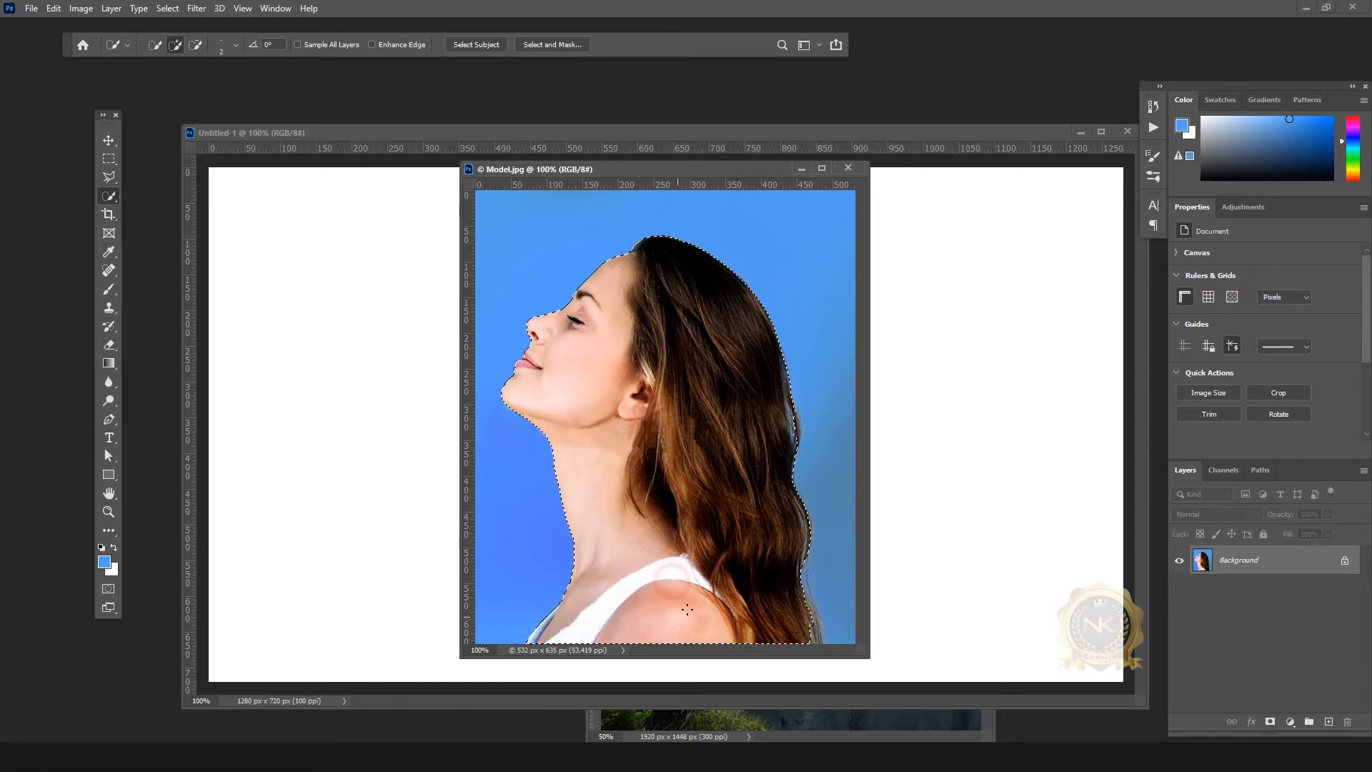
# Step: Subtract the blue background from the selection at the hairline above the forehead, using a 5-pixel brush
pyautogui.click(821, 168)
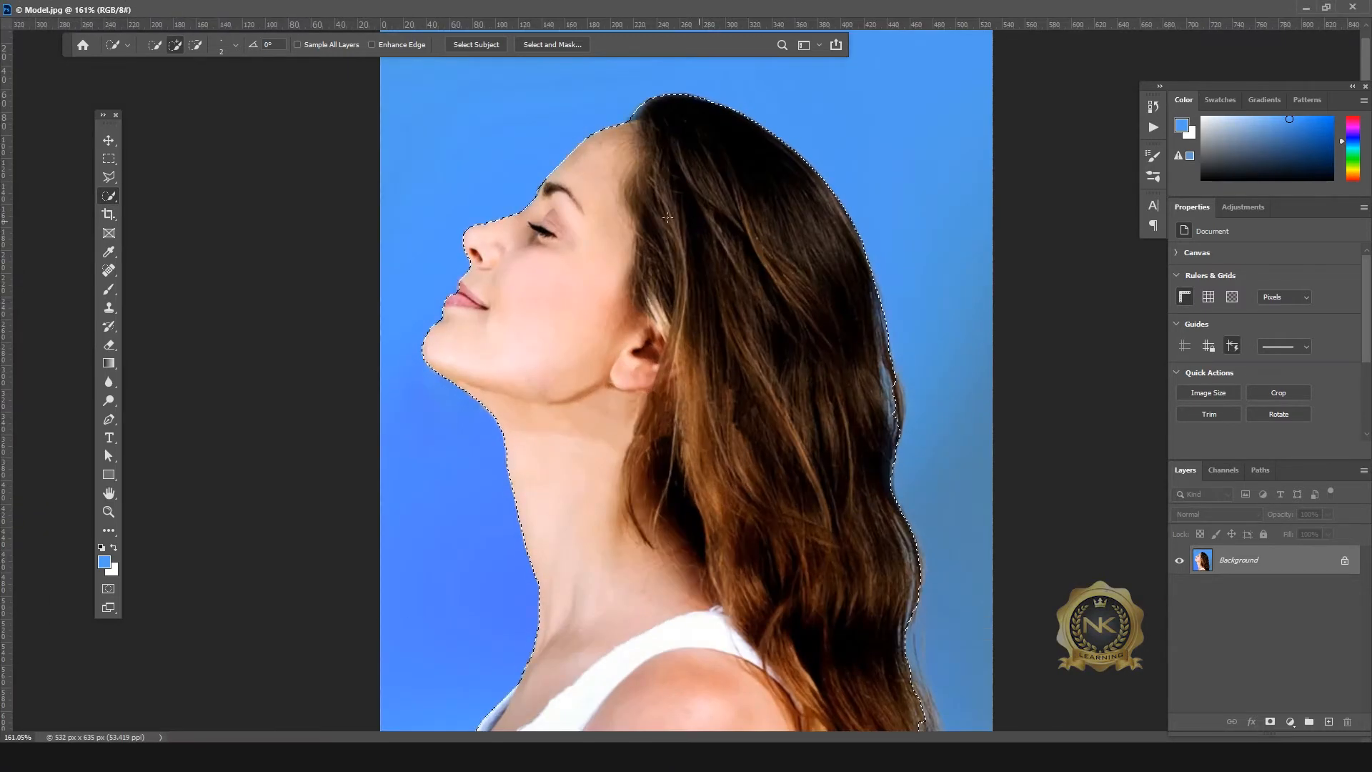
pyautogui.scroll(3, 699, 222)
pyautogui.scroll(-5, 717, 543)
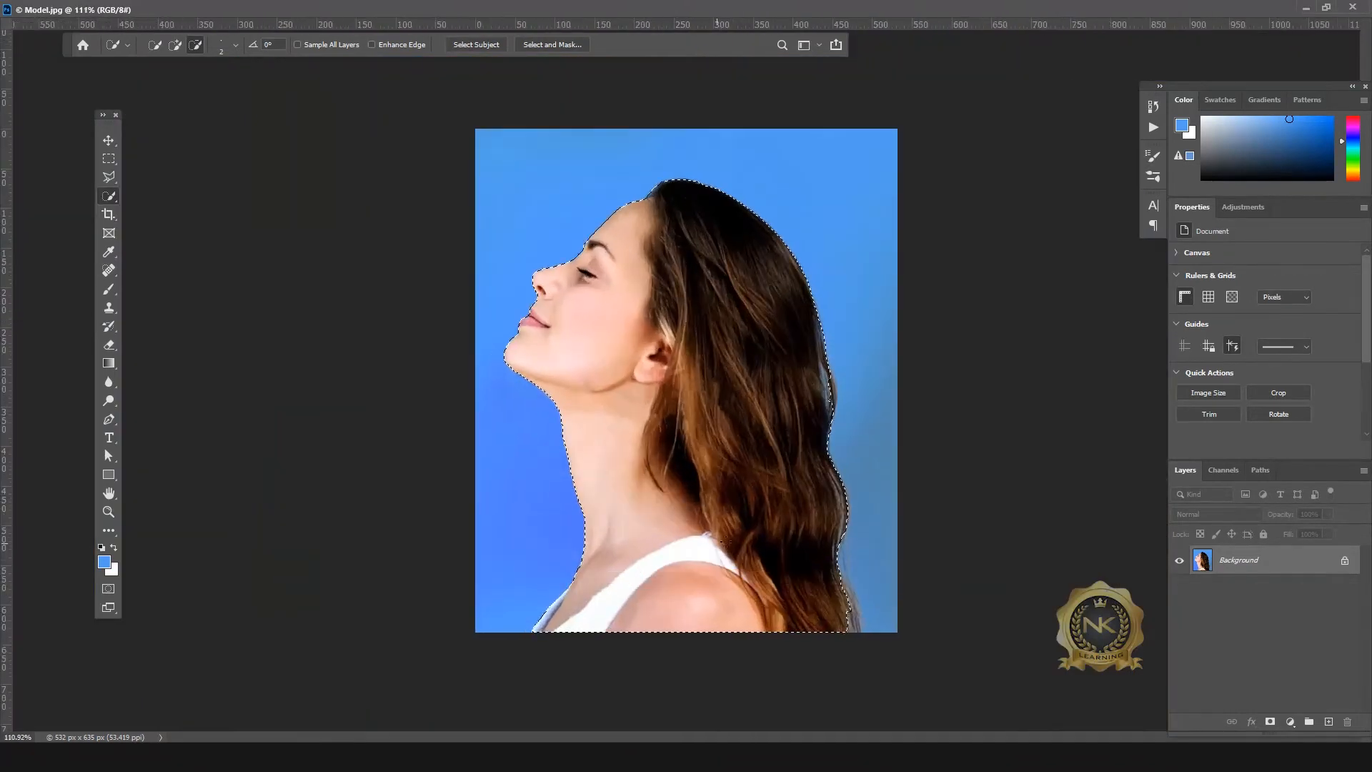
pyautogui.scroll(4, 686, 226)
pyautogui.press('[')
pyautogui.press(']')
pyautogui.press(']')
pyautogui.press(']')
pyautogui.press(']')
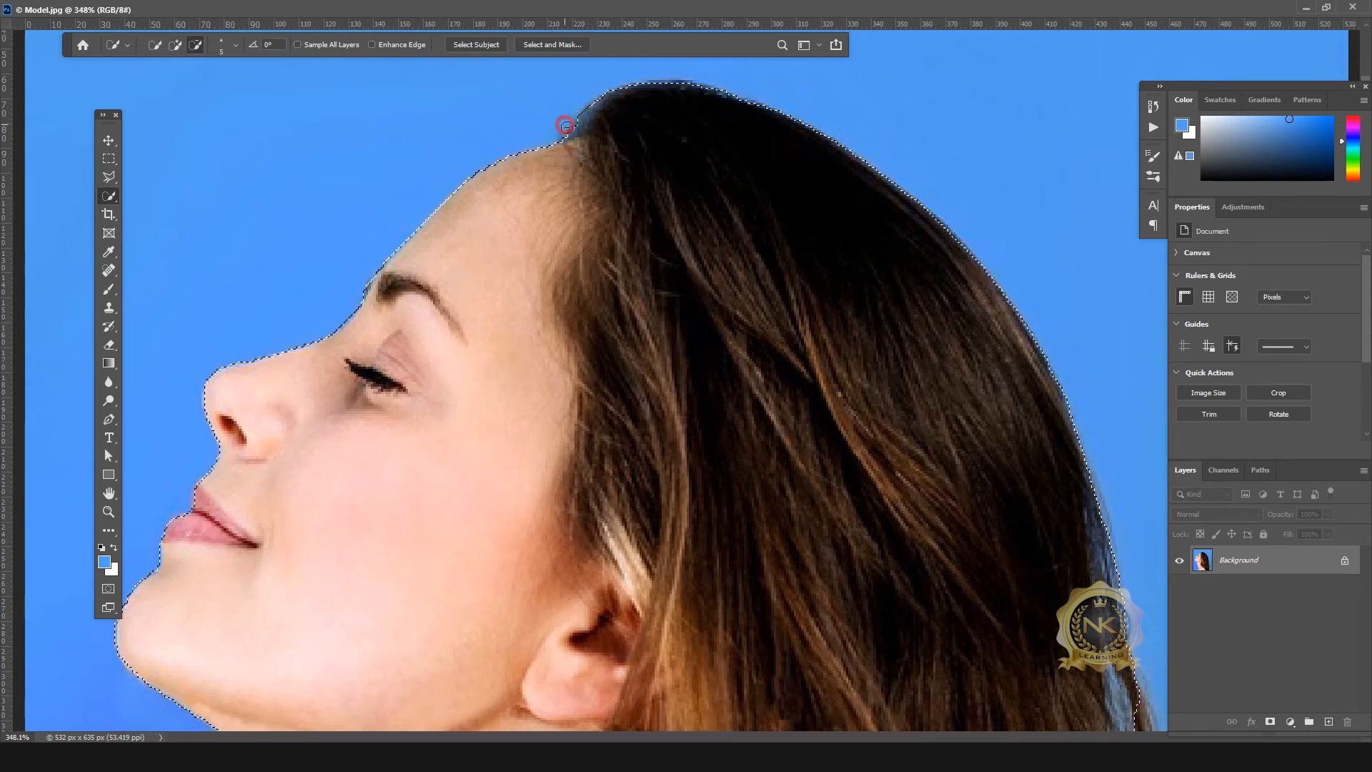
pyautogui.moveTo(571, 122); pyautogui.dragTo(582, 121)
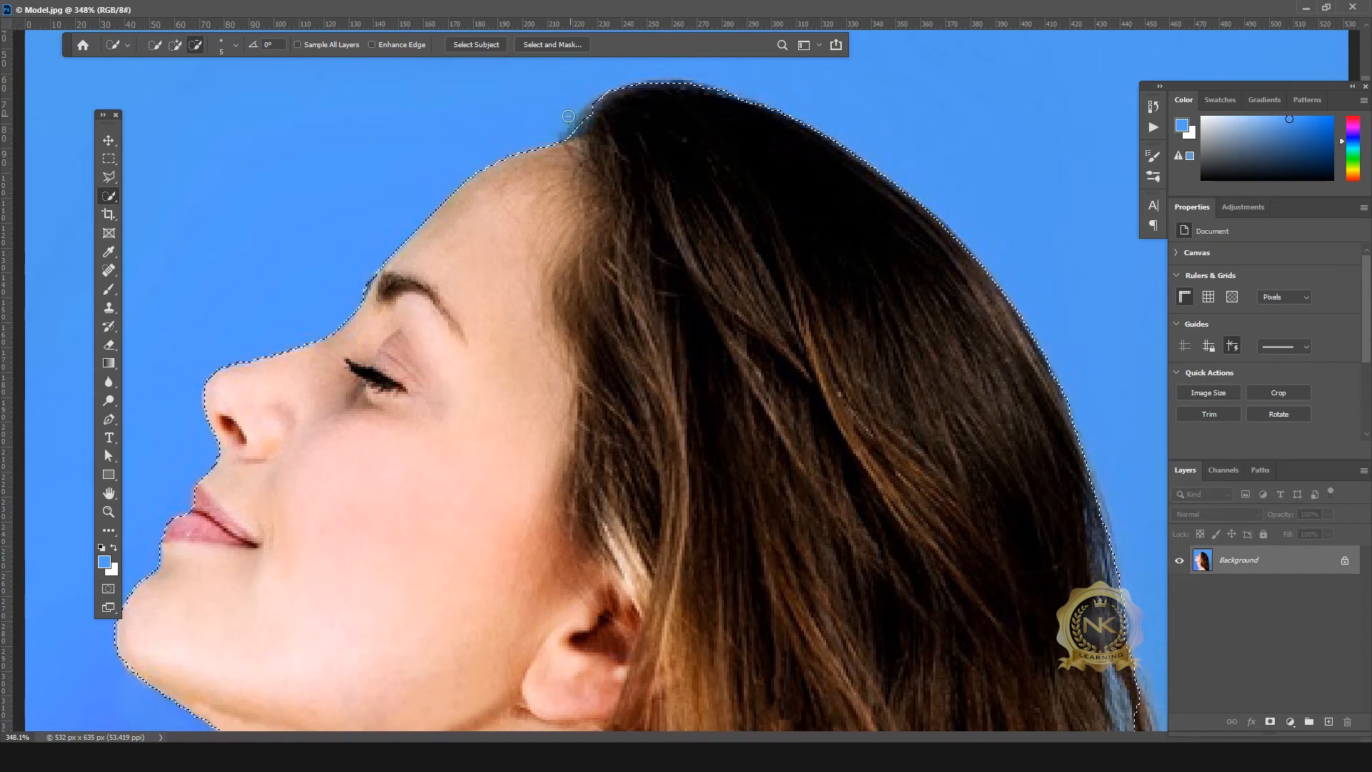
# Step: Refine the selection along the back of the hair, adding the missed strands and subtracting excess background
pyautogui.scroll(-10, 568, 116)
pyautogui.scroll(10, 1014, 393)
pyautogui.scroll(-4, 999, 390)
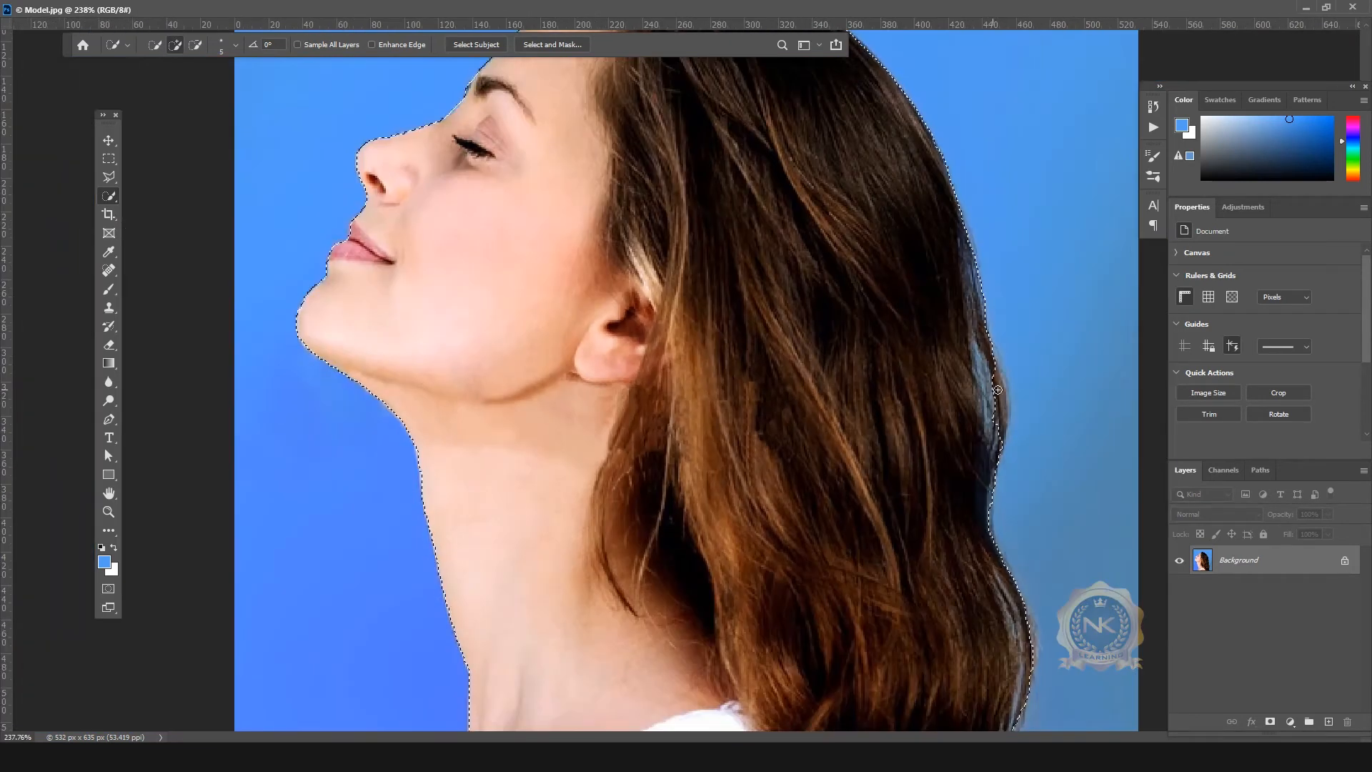
pyautogui.scroll(-3, 1008, 443)
pyautogui.moveTo(1029, 540); pyautogui.dragTo(1035, 548)
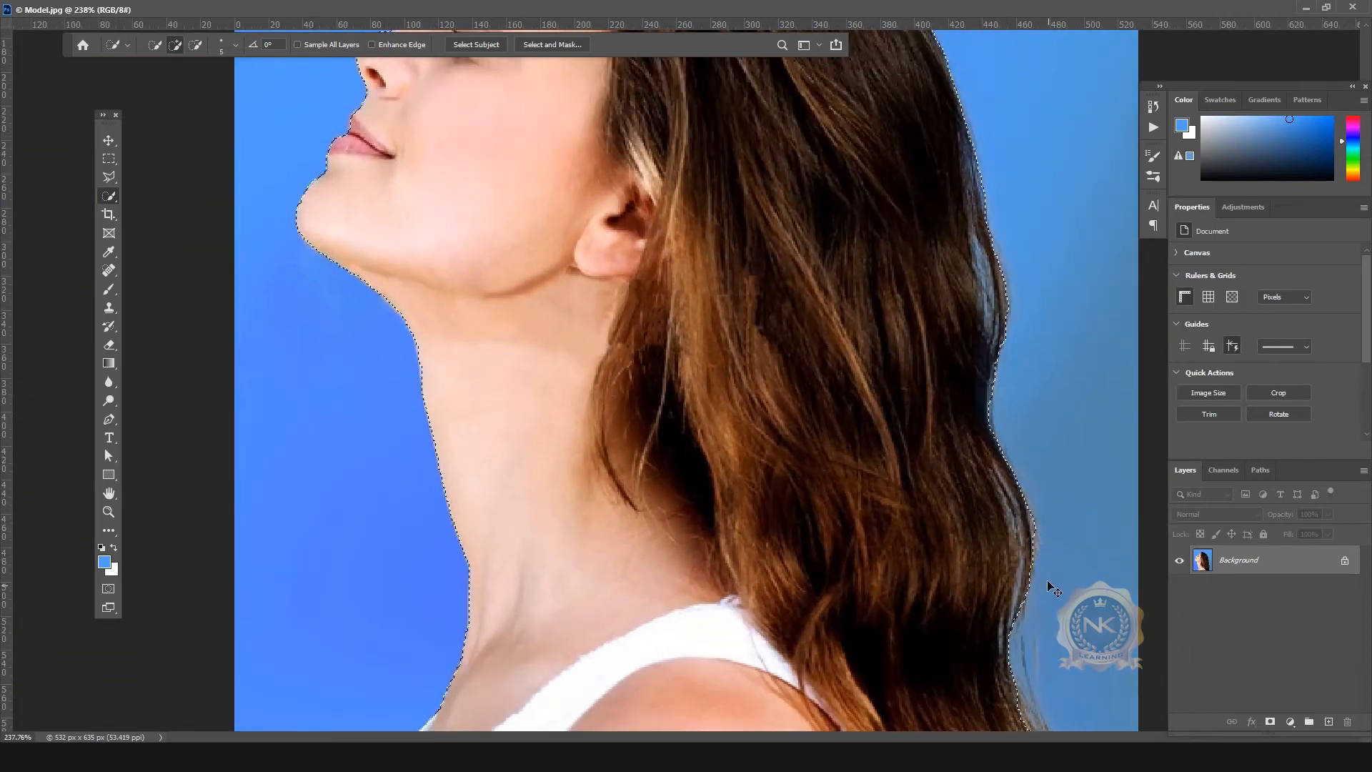
pyautogui.keyDown('alt'); pyautogui.click(1029, 547); pyautogui.keyUp('alt')
pyautogui.scroll(-5, 1029, 547)
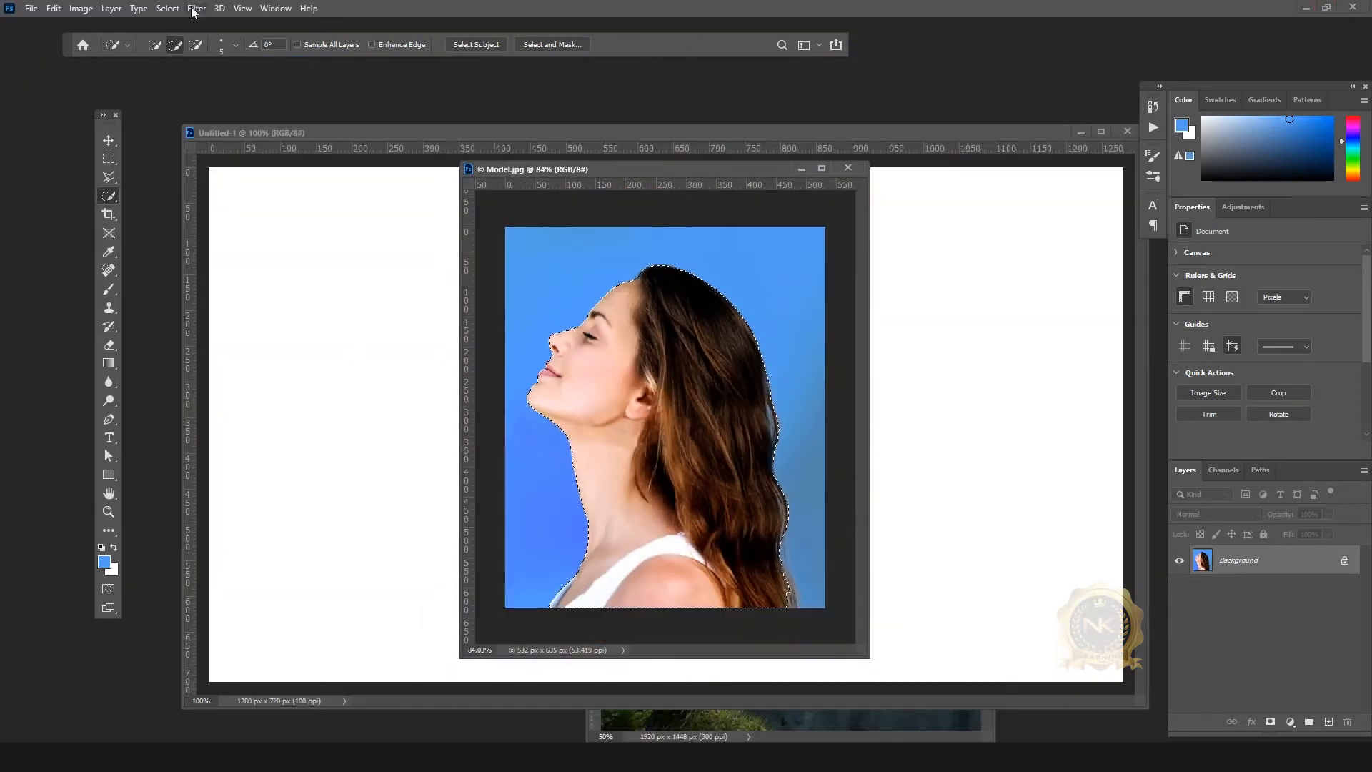
# Step: Contract the selection around the woman by 1 pixel
pyautogui.click(168, 8)
pyautogui.click(224, 211)
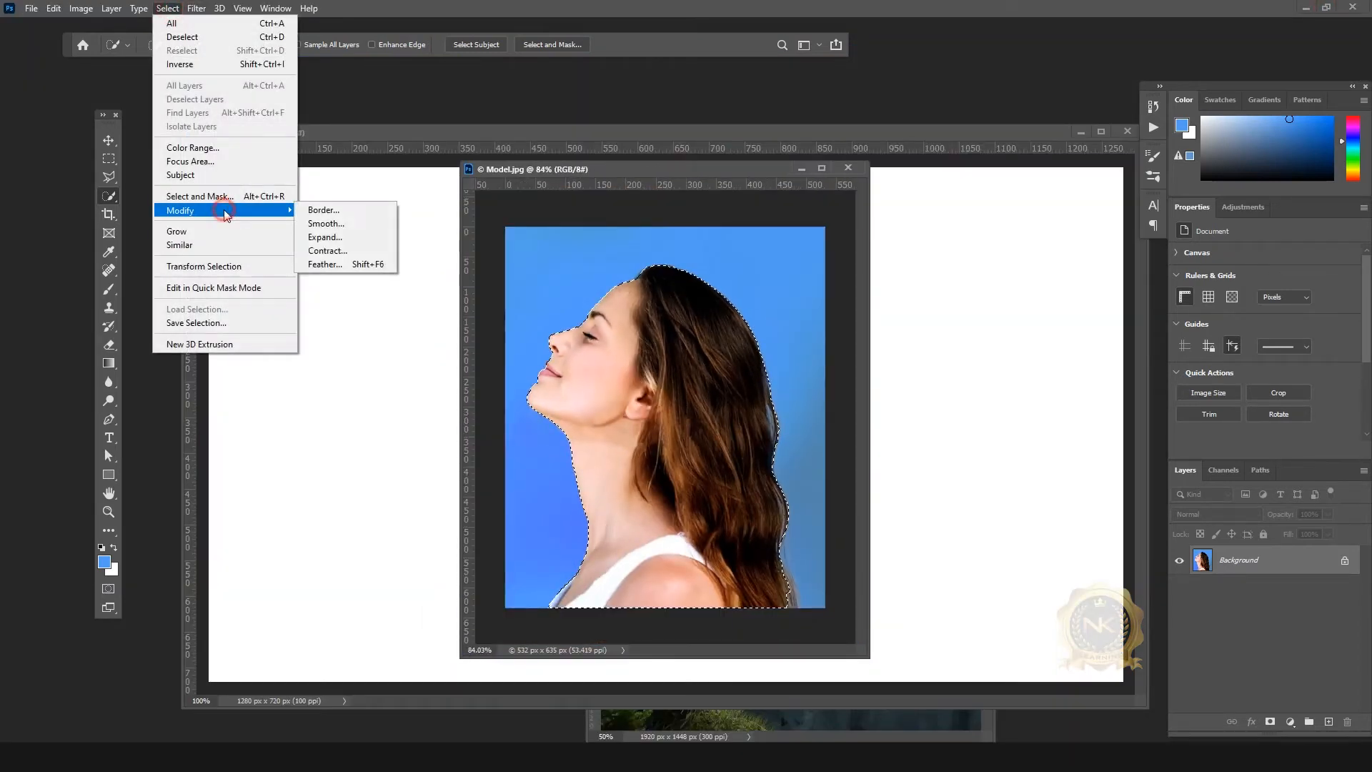
pyautogui.click(328, 250)
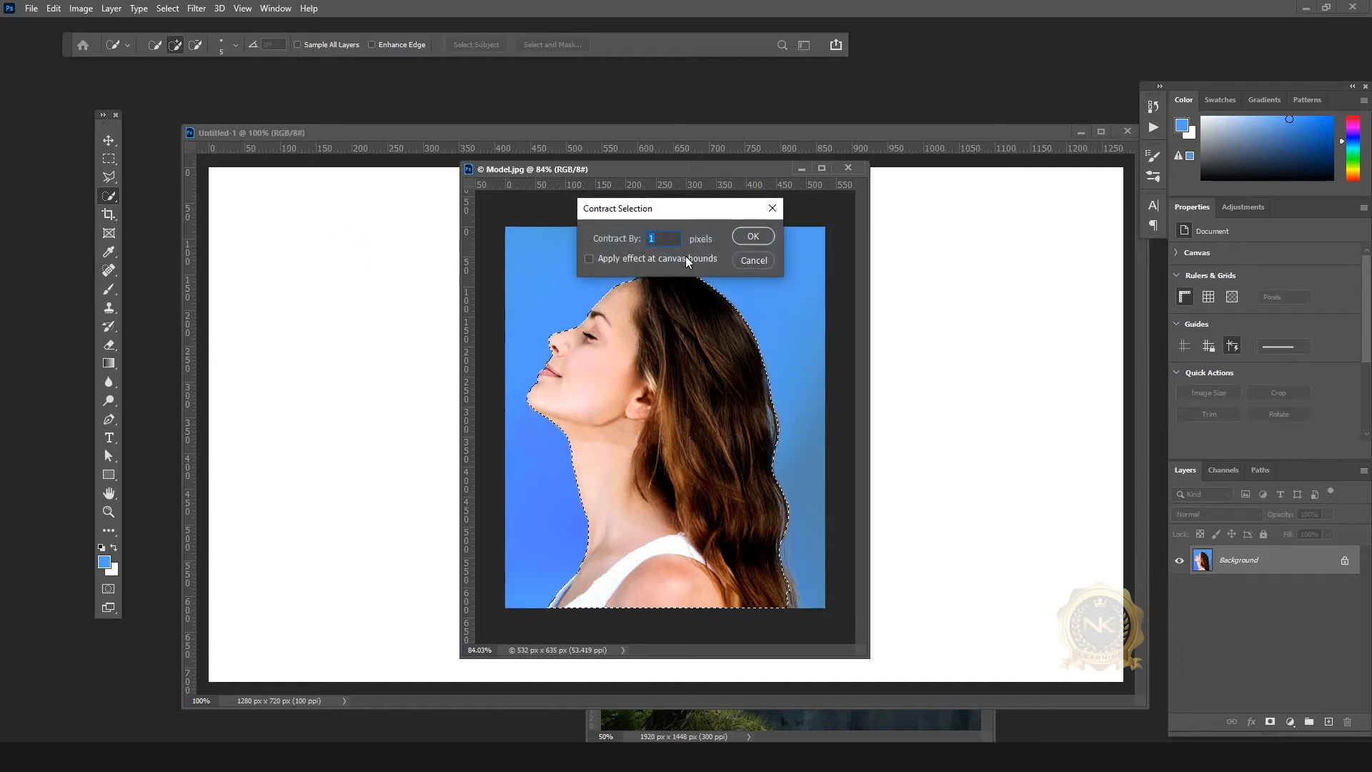
pyautogui.click(756, 237)
# Step: Check the selection edge along the face up close and contract the selection a second time
pyautogui.click(822, 168)
pyautogui.scroll(3, 443, 177)
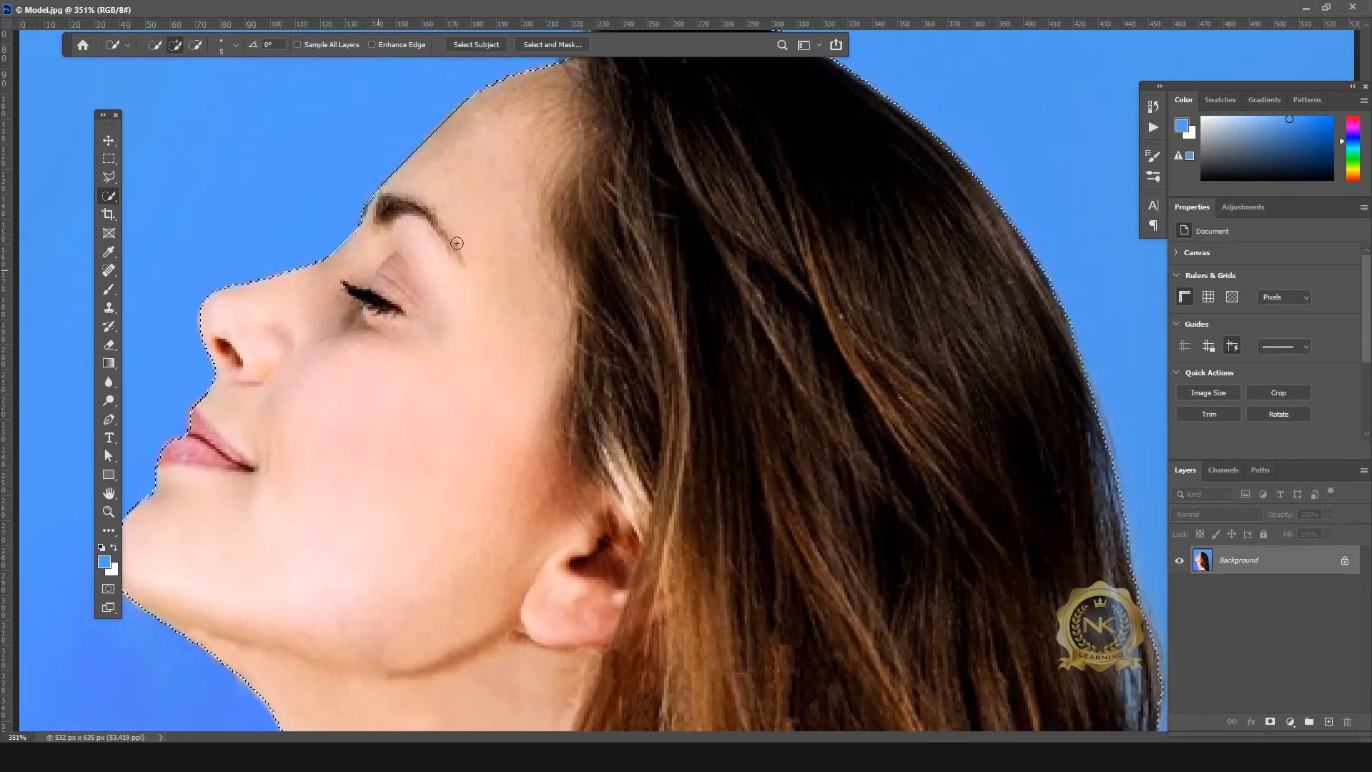
pyautogui.click(1328, 8)
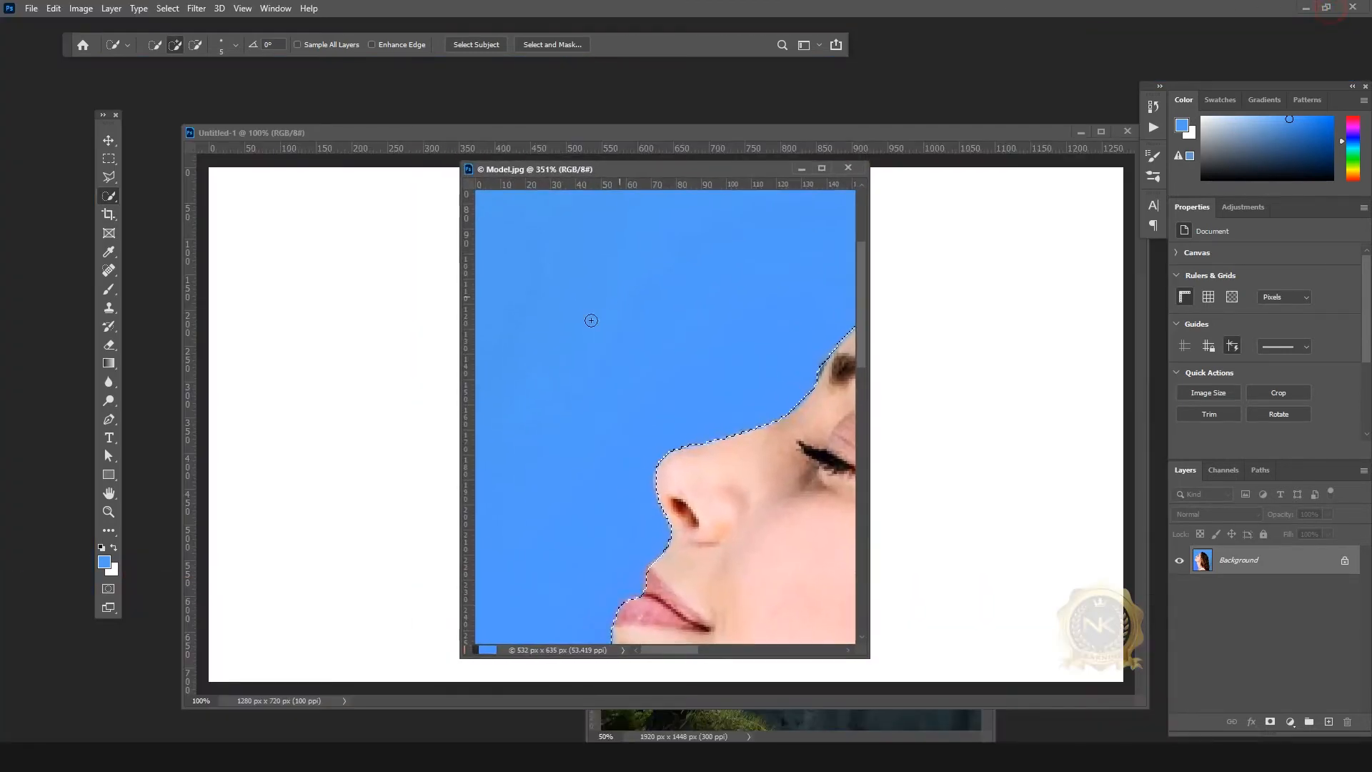
pyautogui.moveTo(670, 649); pyautogui.dragTo(692, 648)
pyautogui.scroll(4, 536, 466)
pyautogui.scroll(4, 547, 458)
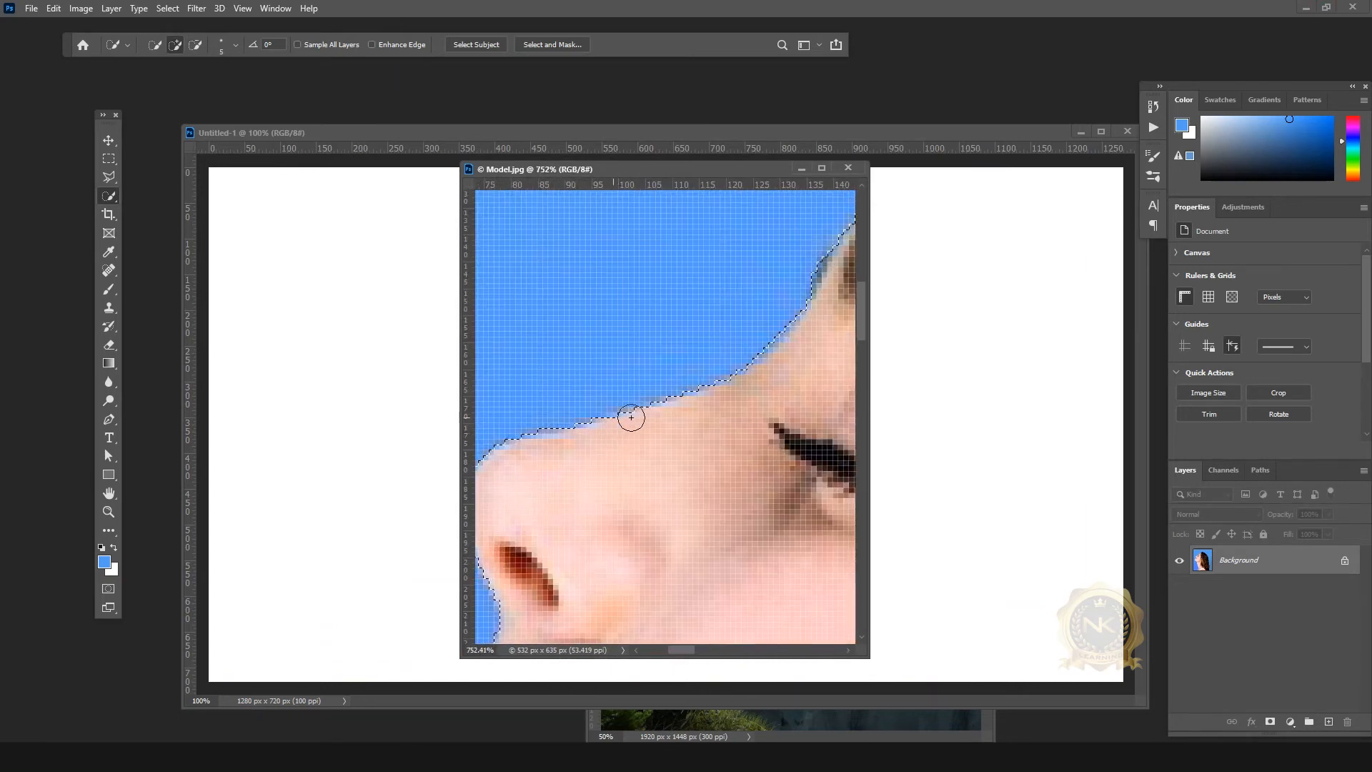
pyautogui.click(180, 9)
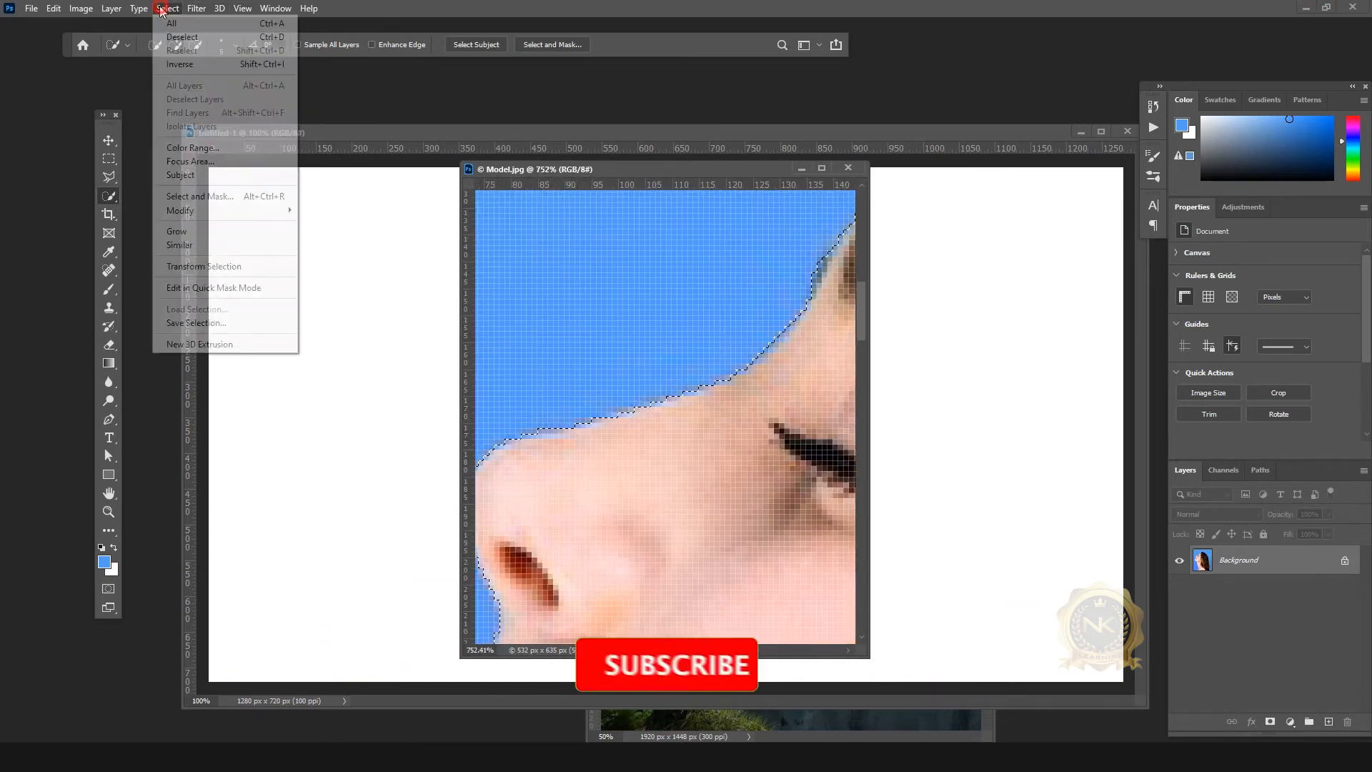
pyautogui.moveTo(215, 210)
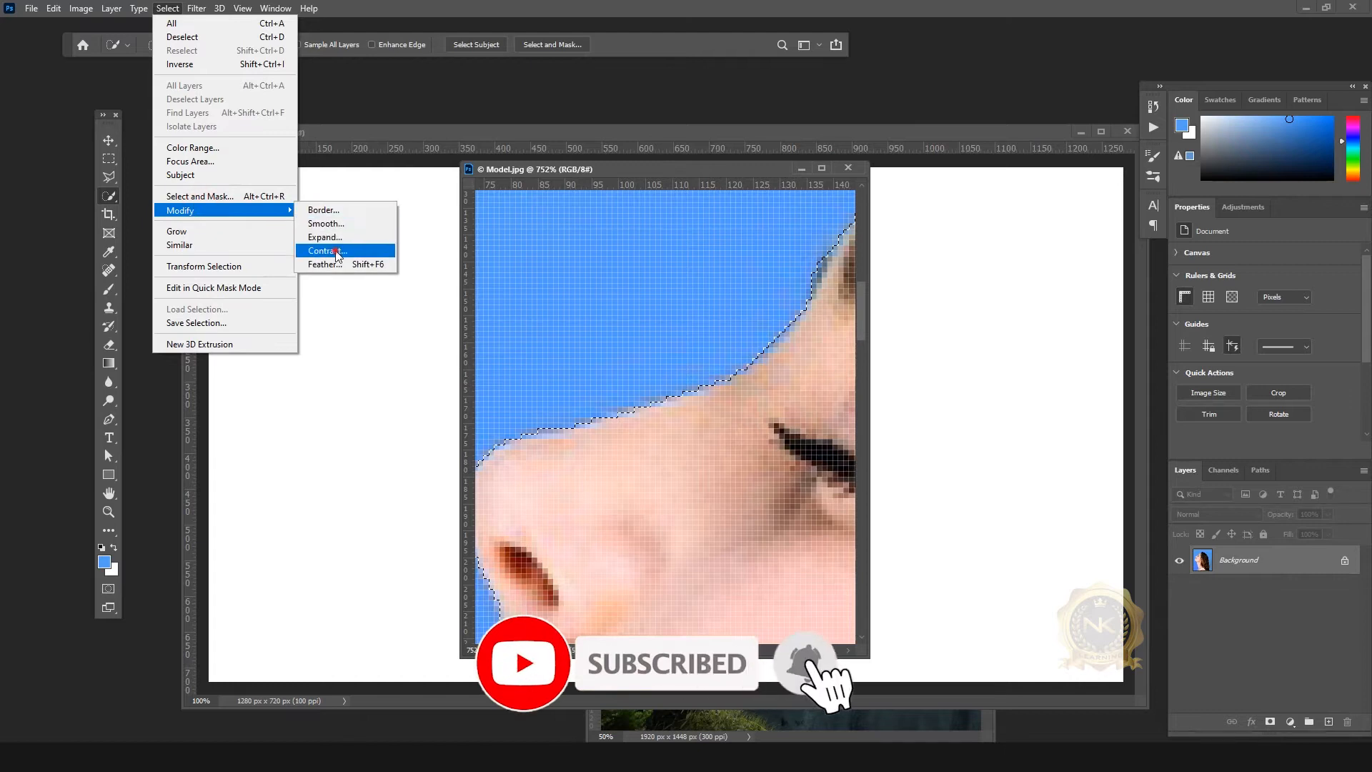
pyautogui.click(327, 251)
pyautogui.press('Return')
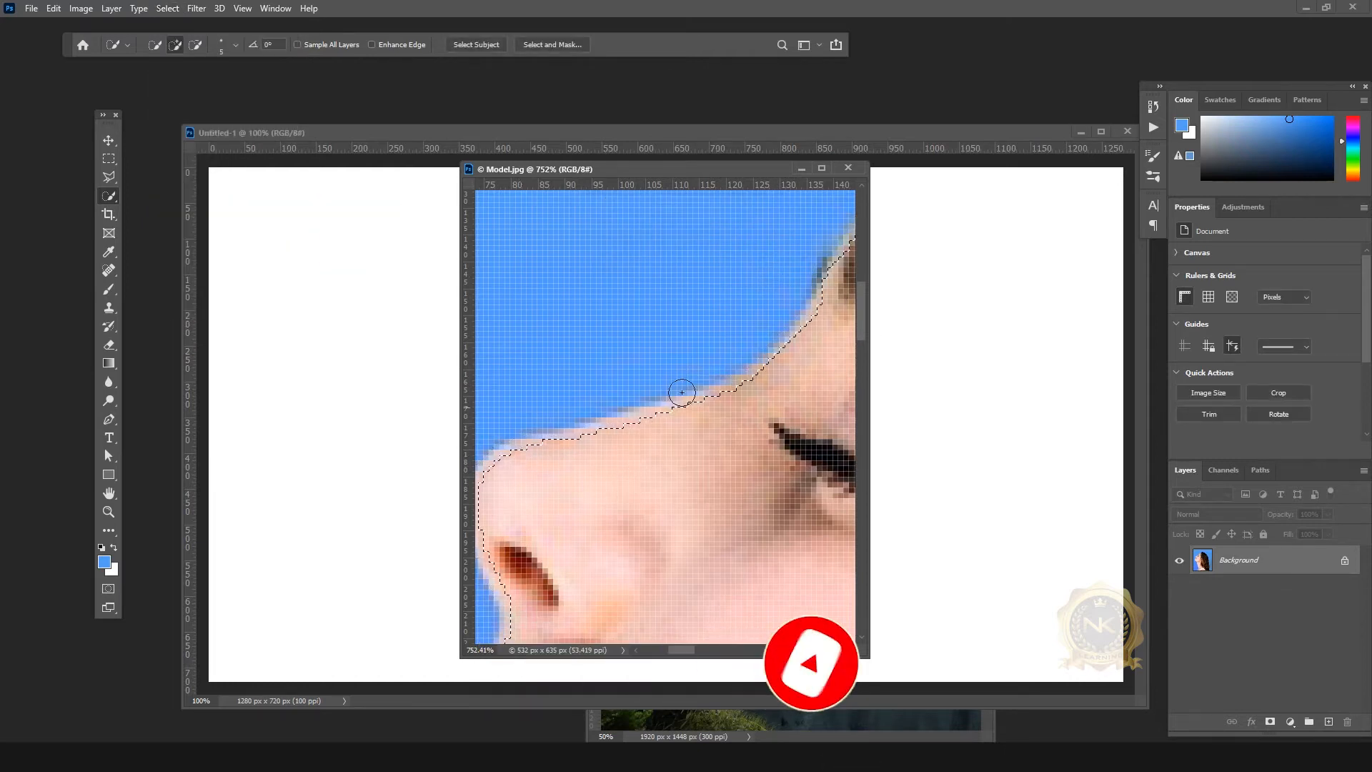
# Step: Move the selected woman into the blank document and position the cutout at about X 437 px, Y 119 px
pyautogui.click(108, 141)
pyautogui.scroll(-8, 713, 428)
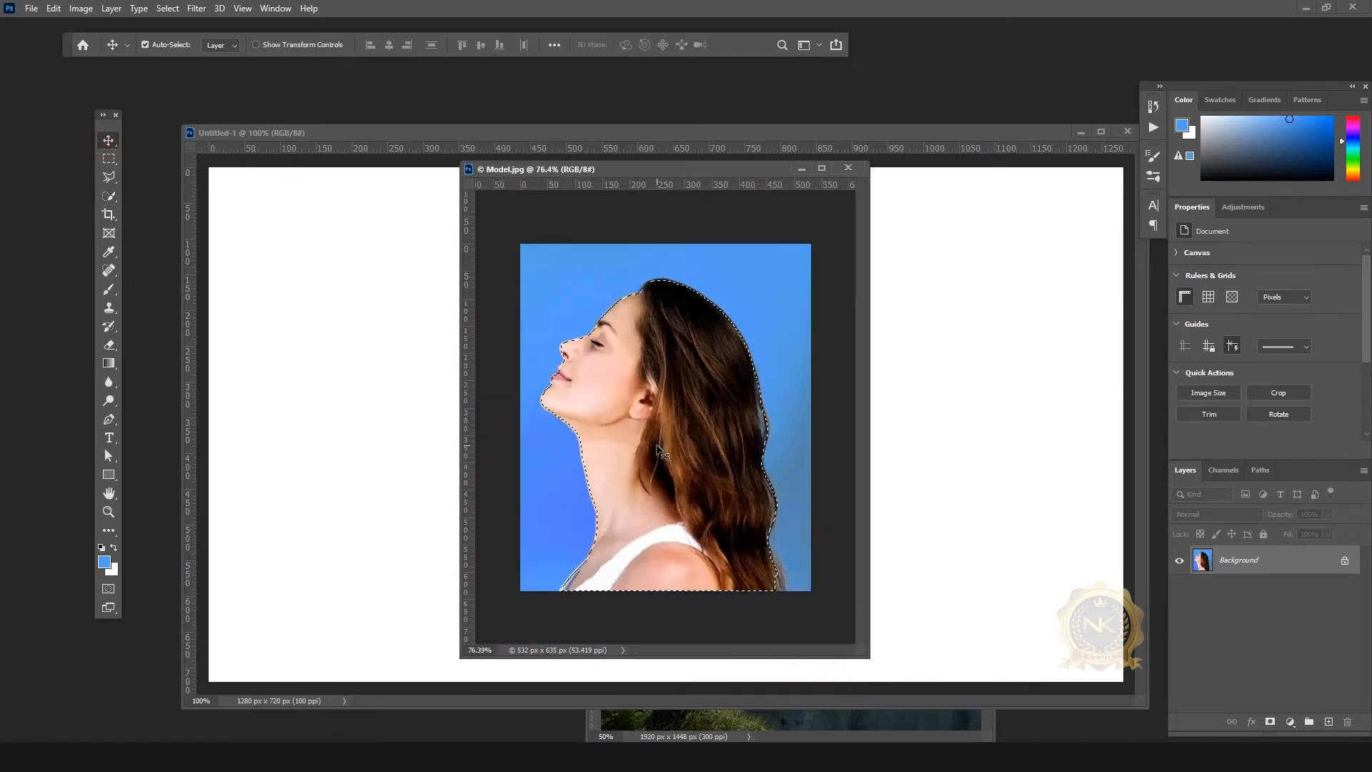
pyautogui.moveTo(381, 385); pyautogui.dragTo(743, 428)
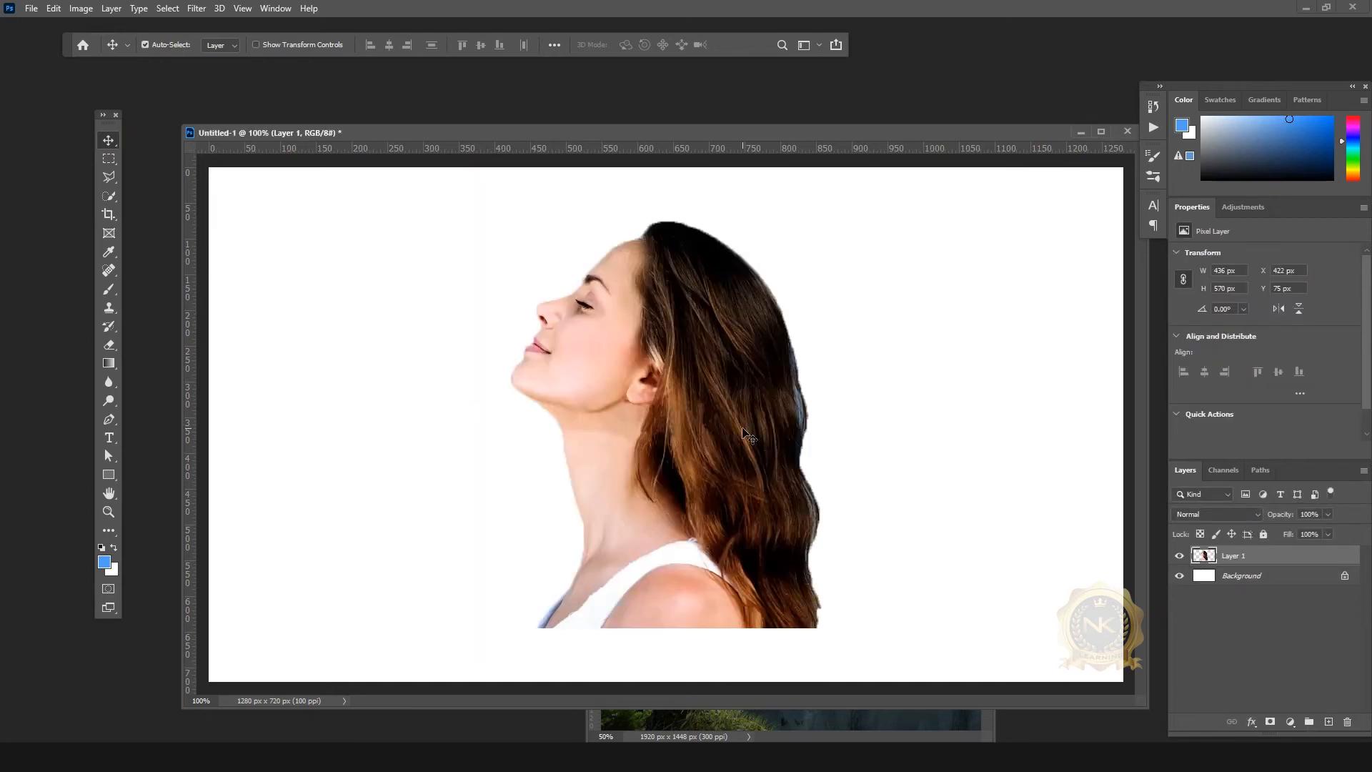
pyautogui.scroll(6, 564, 307)
pyautogui.scroll(-7, 524, 246)
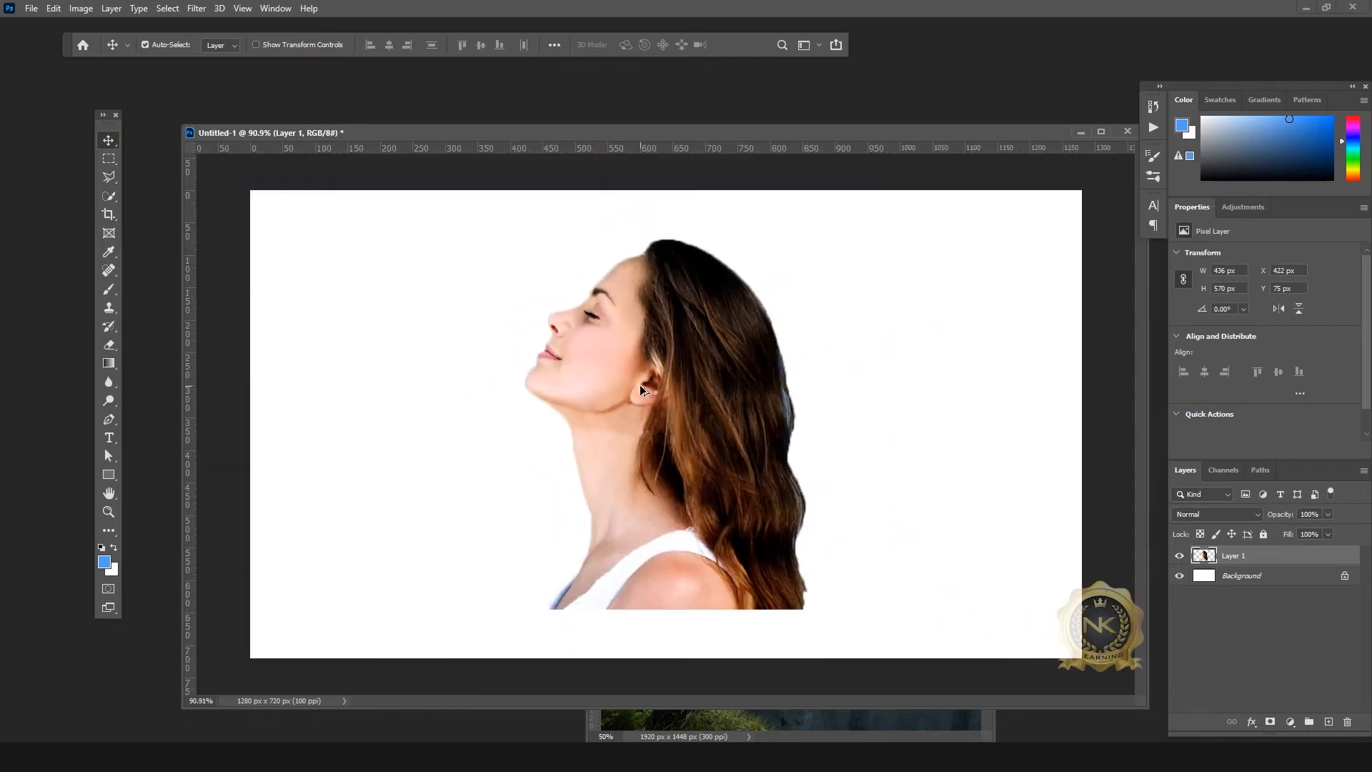
pyautogui.moveTo(709, 464); pyautogui.dragTo(719, 493)
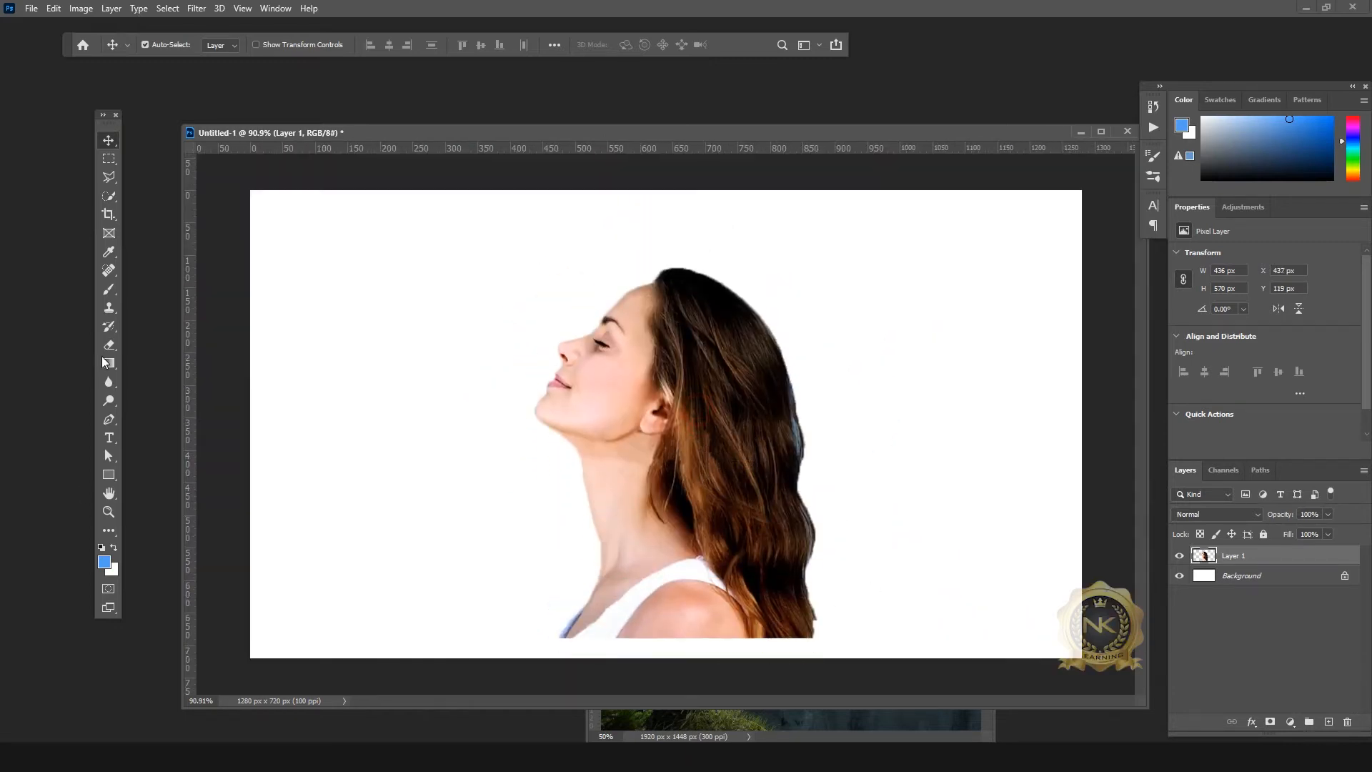
# Step: Marquee-select a strip about 744 px wide across the woman's shoulders, from about Y 588 px down to the canvas bottom
pyautogui.click(109, 159)
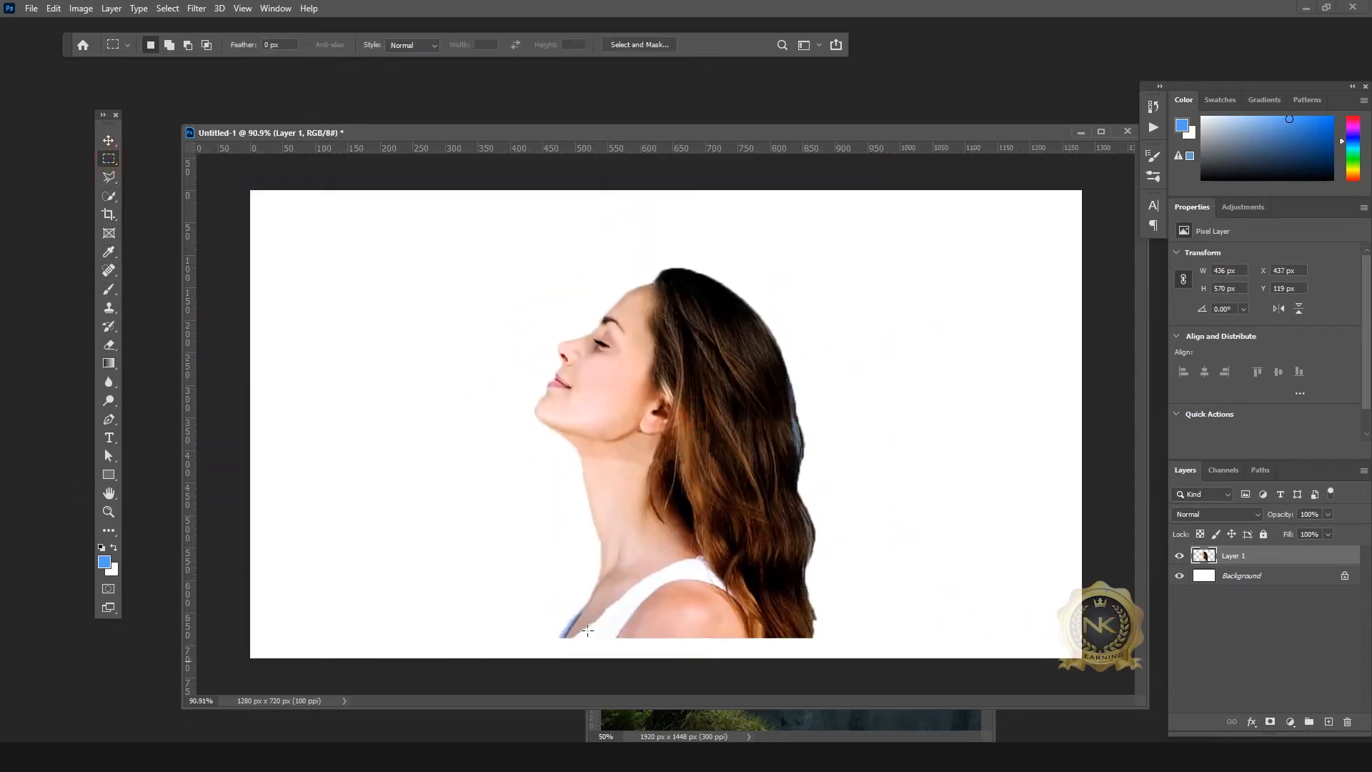
pyautogui.moveTo(509, 571); pyautogui.dragTo(993, 663)
pyautogui.press('Delete')
pyautogui.hotkey('ctrl', 'd')
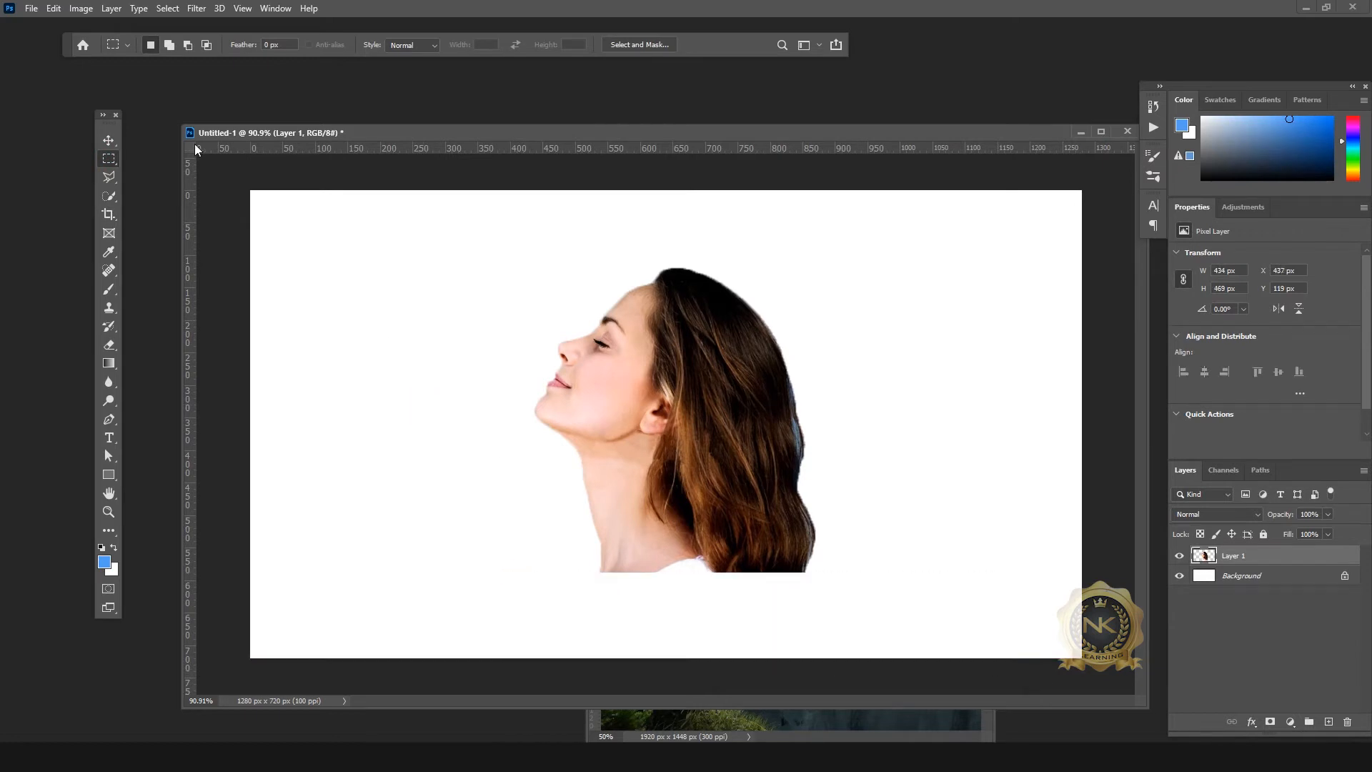
pyautogui.click(109, 140)
pyautogui.moveTo(727, 416); pyautogui.dragTo(714, 453)
pyautogui.hotkey('ctrl', 'z')
pyautogui.hotkey('ctrl', 'z')
pyautogui.hotkey('ctrl', 'z')
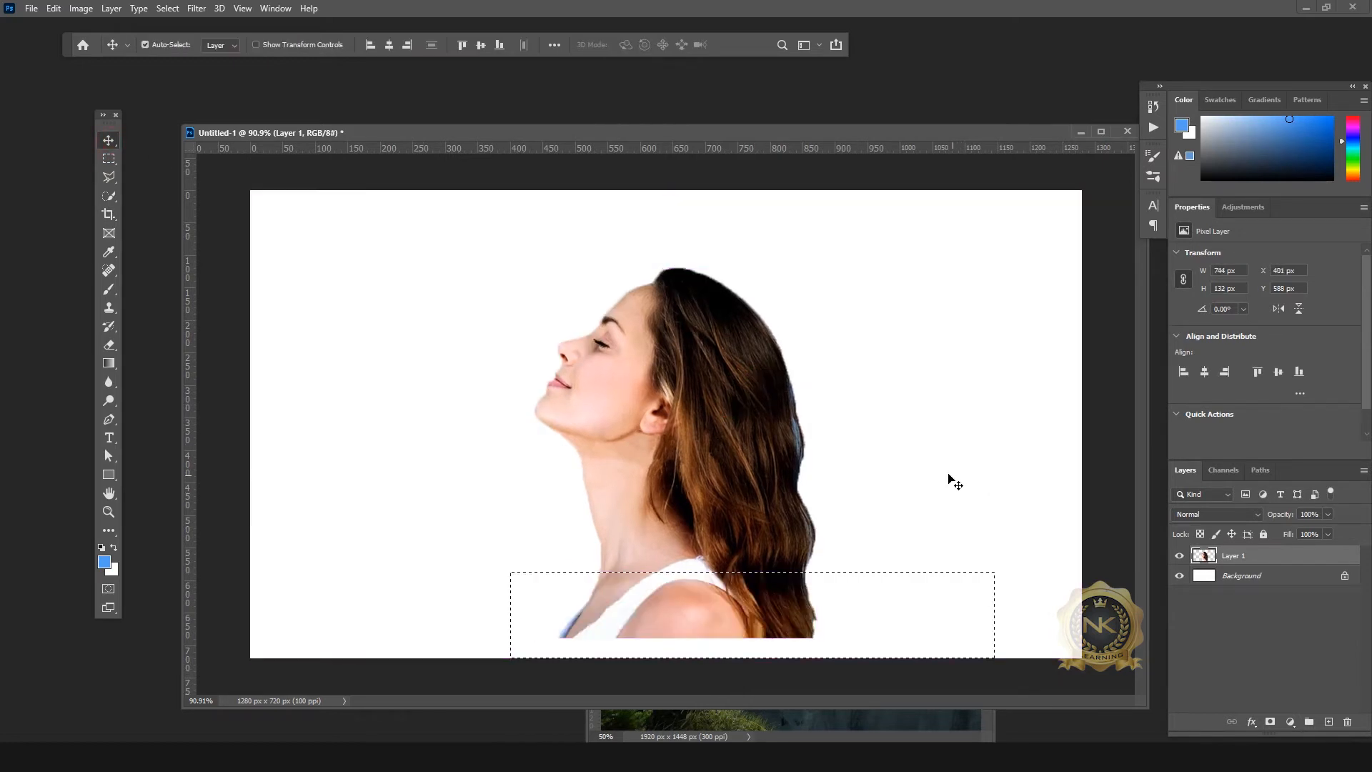
# Step: Nudge the rectangular selection down 14 px, delete the part of the woman's shoulders inside it and deselect
pyautogui.click(887, 501)
pyautogui.press('m')
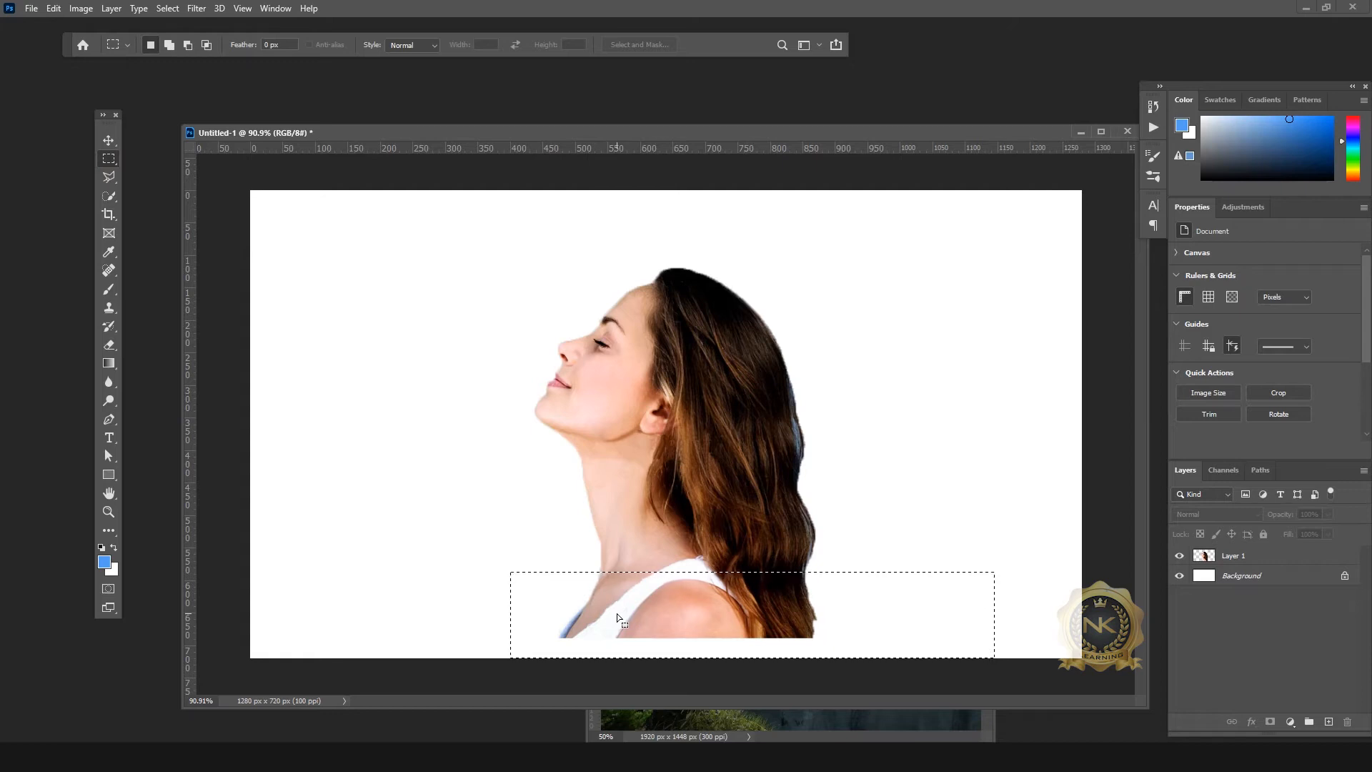
pyautogui.press('Down')
pyautogui.press('Down')
pyautogui.press('Down')
pyautogui.press('Down')
pyautogui.press('Down')
pyautogui.press('Down')
pyautogui.press('Down')
pyautogui.press('Down')
pyautogui.press('Down')
pyautogui.press('Down')
pyautogui.press('Down')
pyautogui.press('Down')
pyautogui.press('Down')
pyautogui.press('Down')
pyautogui.press('v')
pyautogui.click(700, 527)
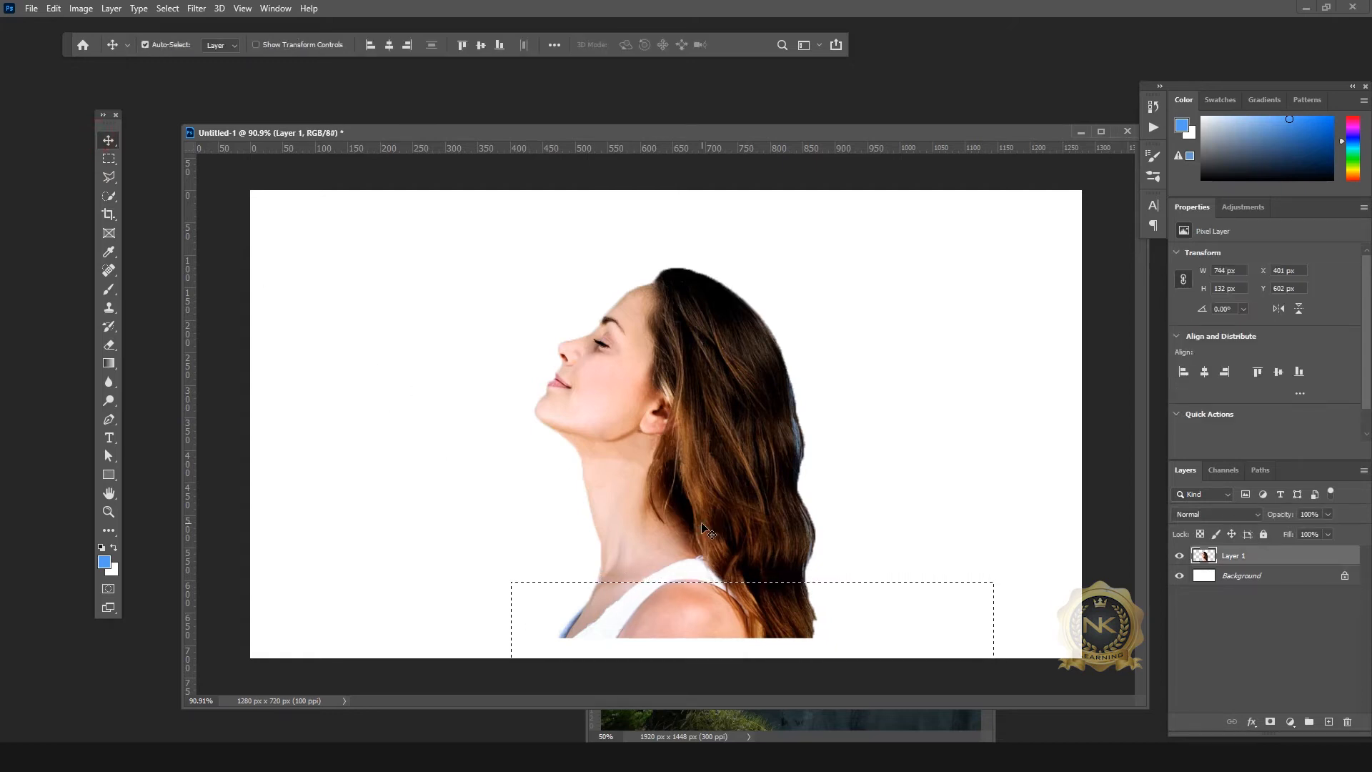
pyautogui.press('Delete')
pyautogui.press('m')
pyautogui.click(494, 379)
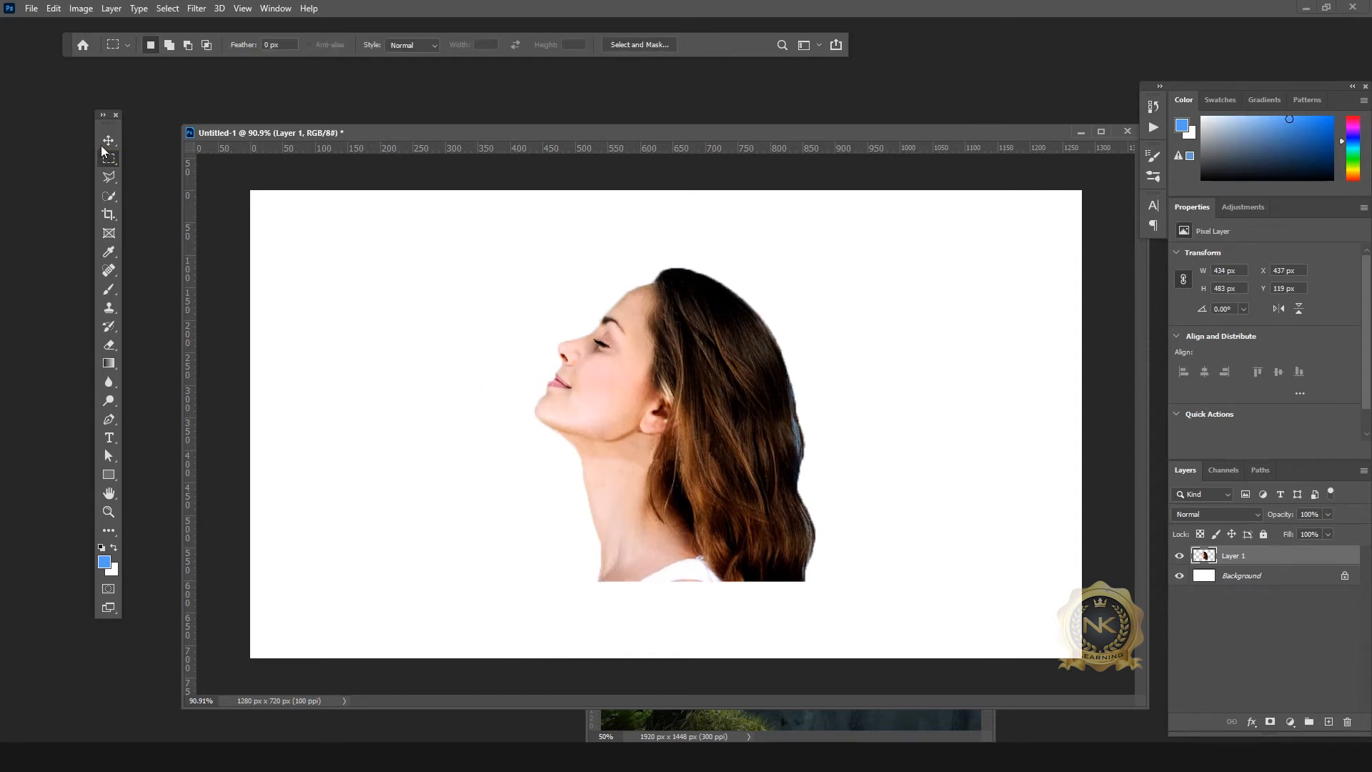
# Step: Copy the whole waterfall image from Back.jpg and paste it into the Untitled-1 document as a new layer
pyautogui.click(108, 142)
pyautogui.click(806, 716)
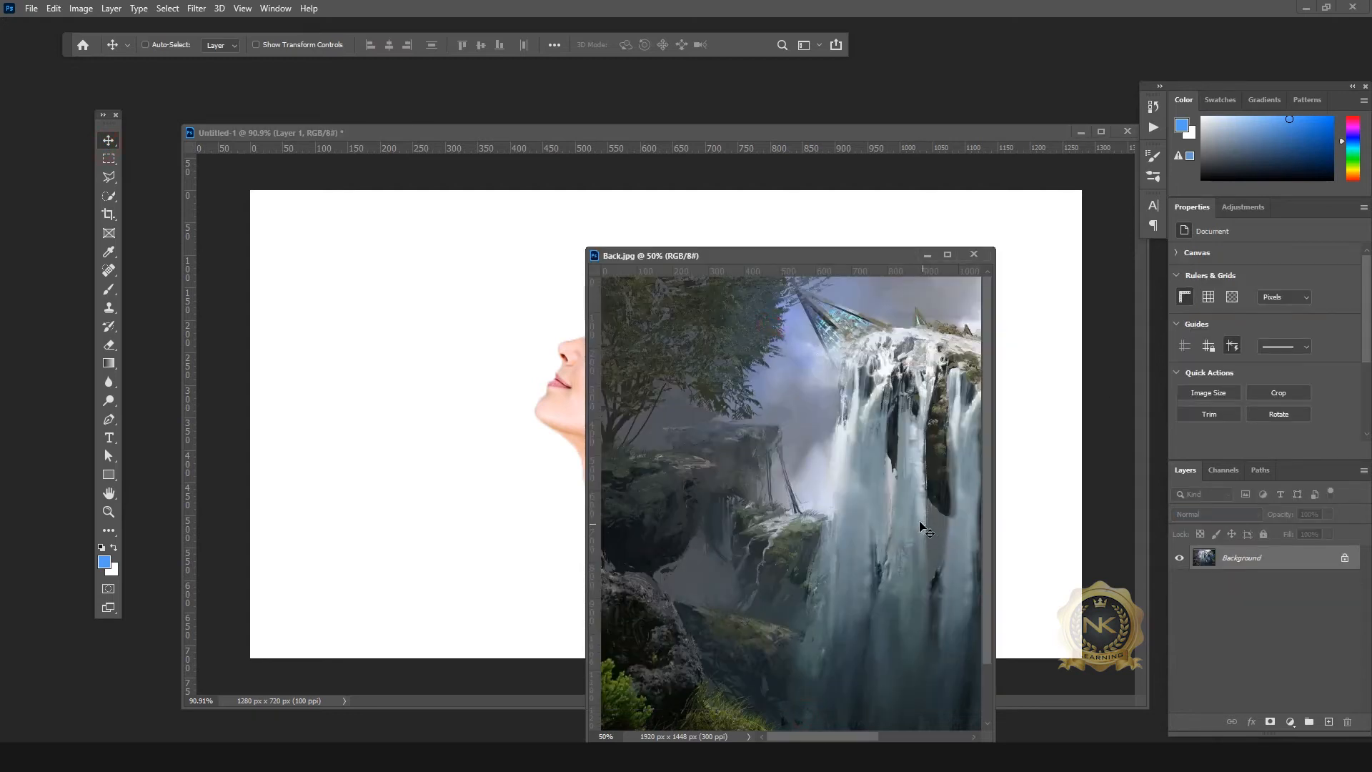
pyautogui.click(569, 408)
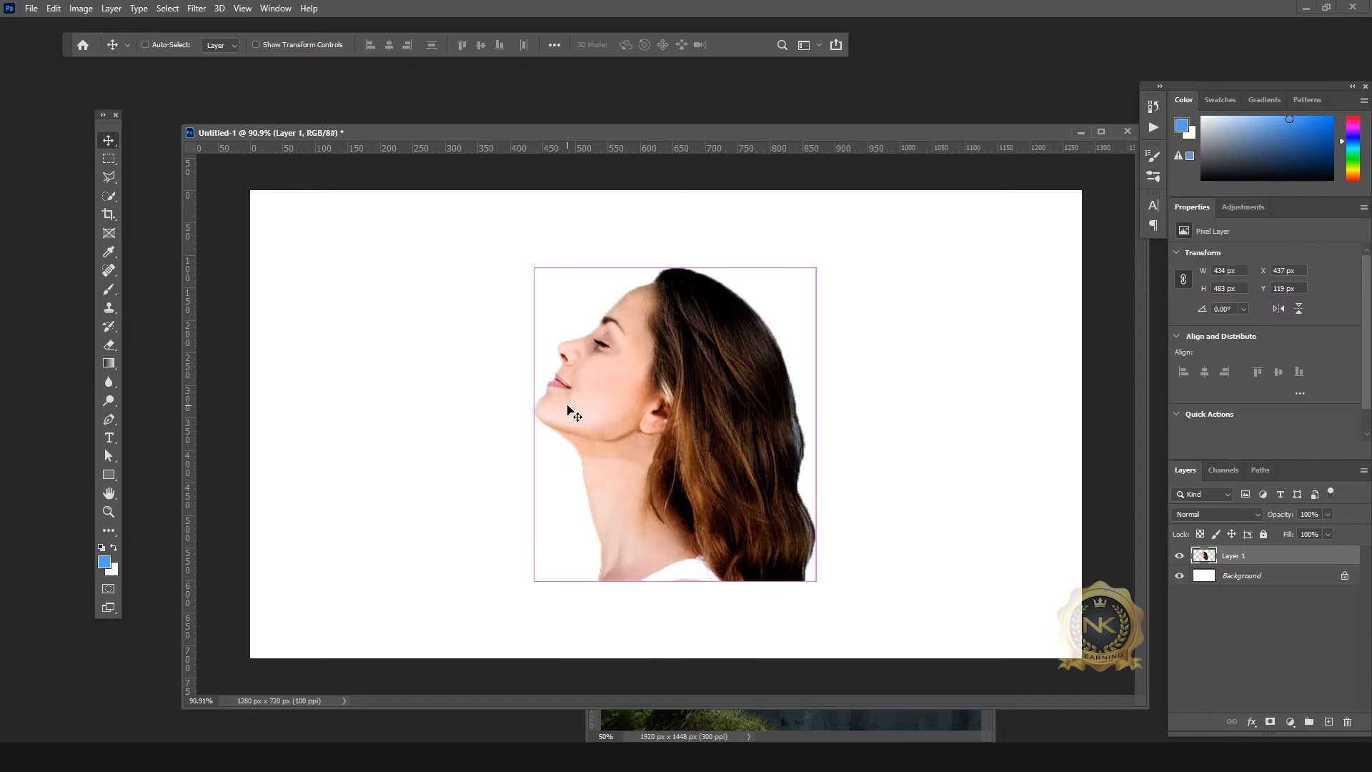
pyautogui.hotkey('ctrl', 'v')
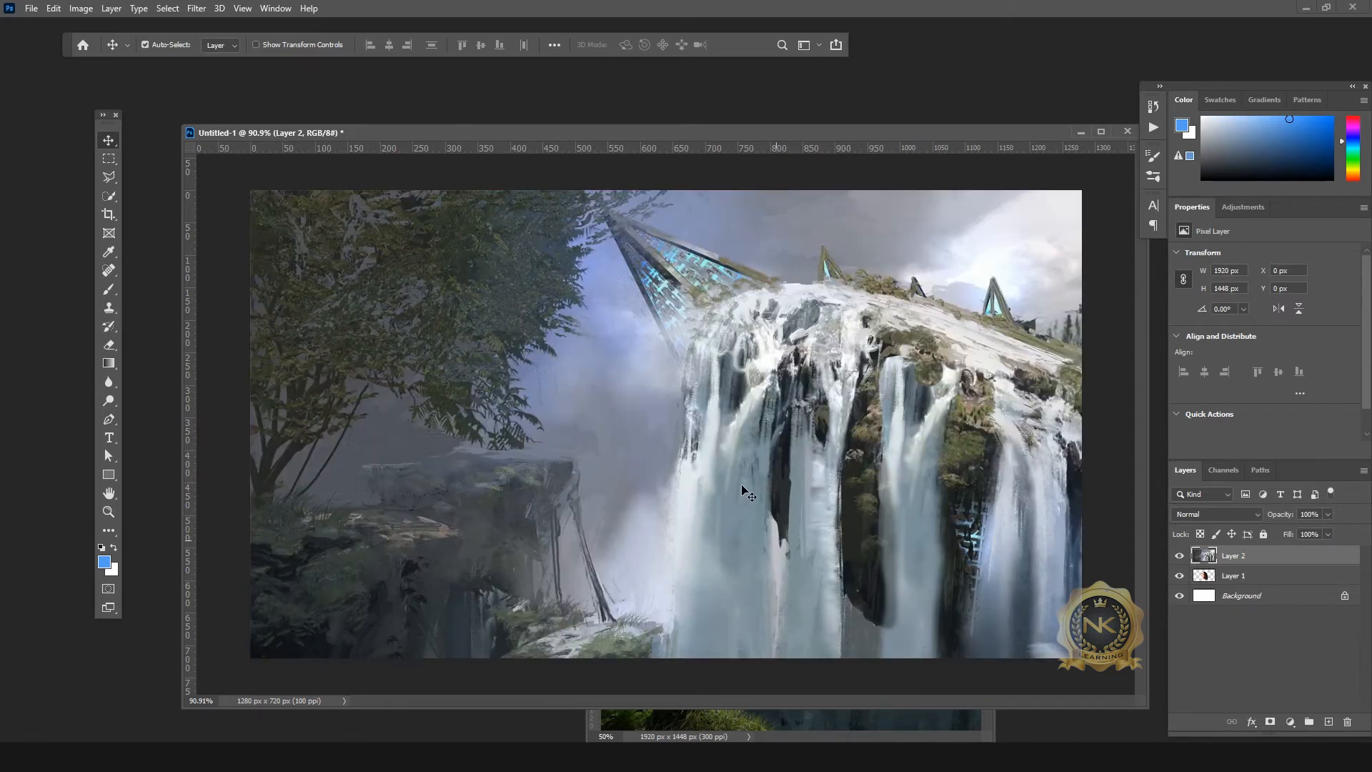
# Step: Scale the waterfall layer down proportionally to about 1285 × 969 px, keeping its upper-left corner at X 0, Y 0
pyautogui.scroll(-6, 991, 508)
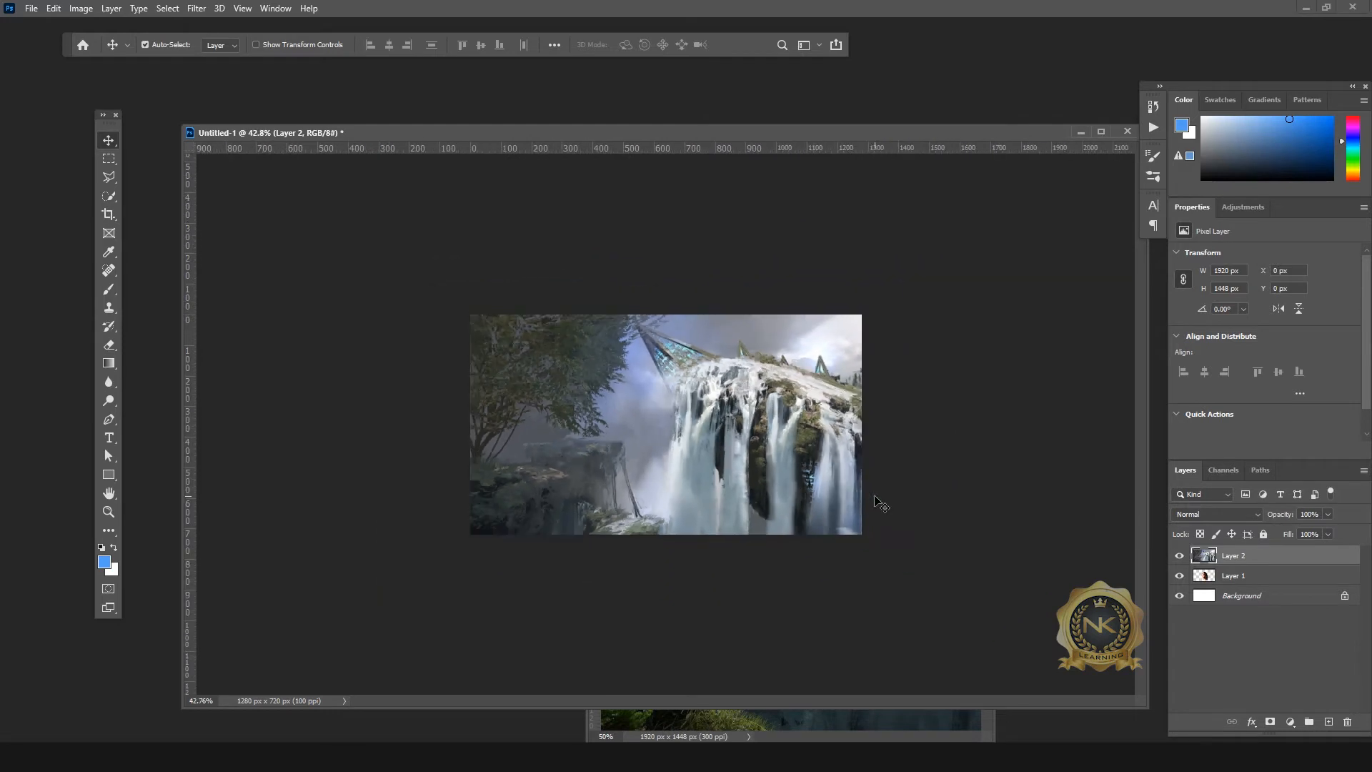
pyautogui.hotkey('ctrl', 't')
pyautogui.scroll(-3, 1005, 593)
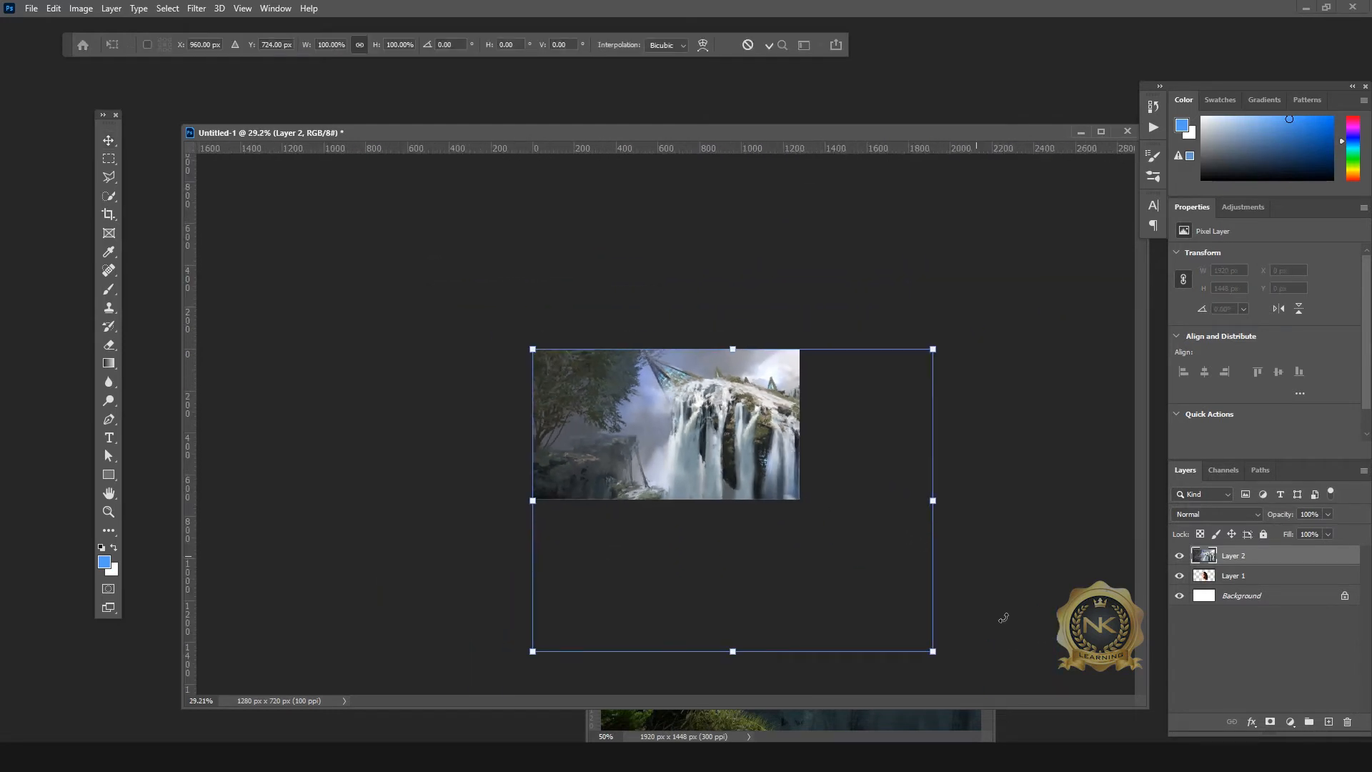
pyautogui.moveTo(931, 649); pyautogui.dragTo(799, 508)
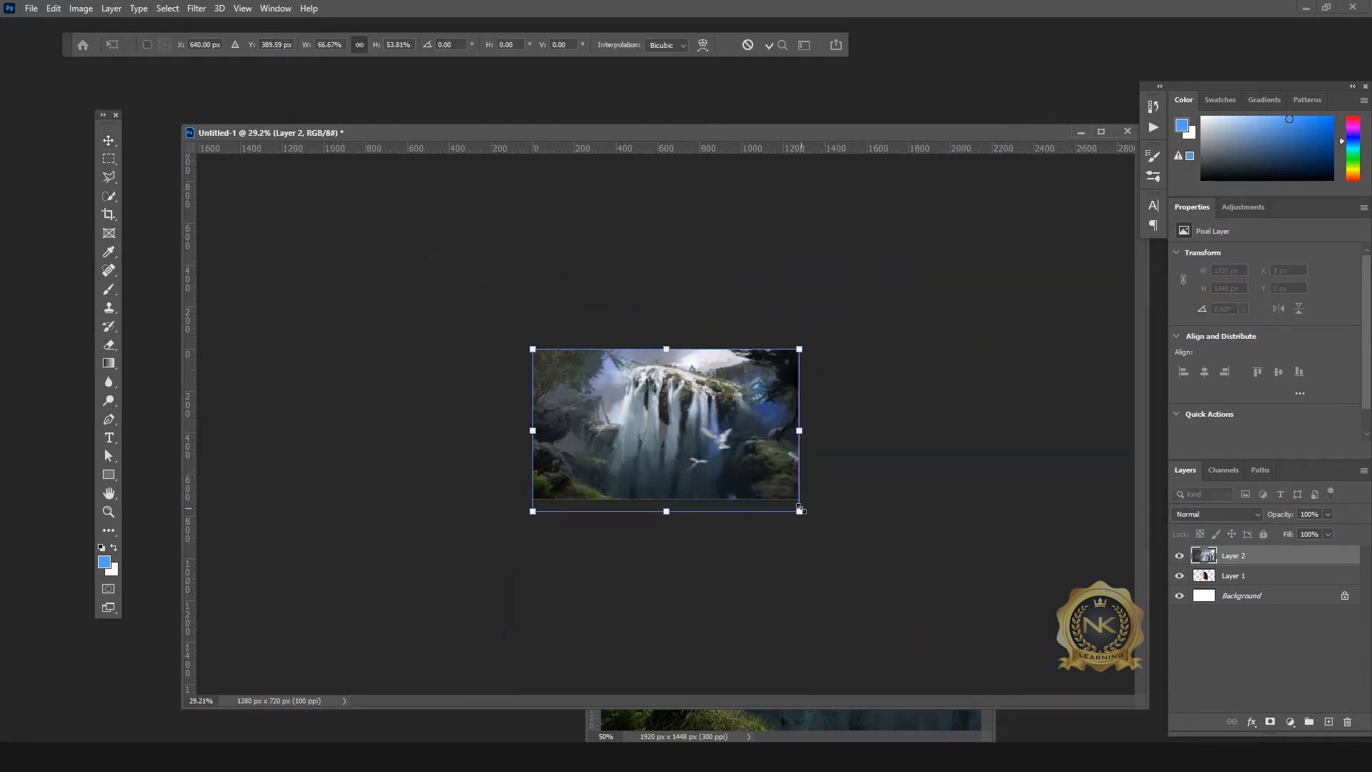
pyautogui.hotkey('ctrl', 'z')
pyautogui.moveTo(931, 649); pyautogui.dragTo(814, 532)
pyautogui.press('Return')
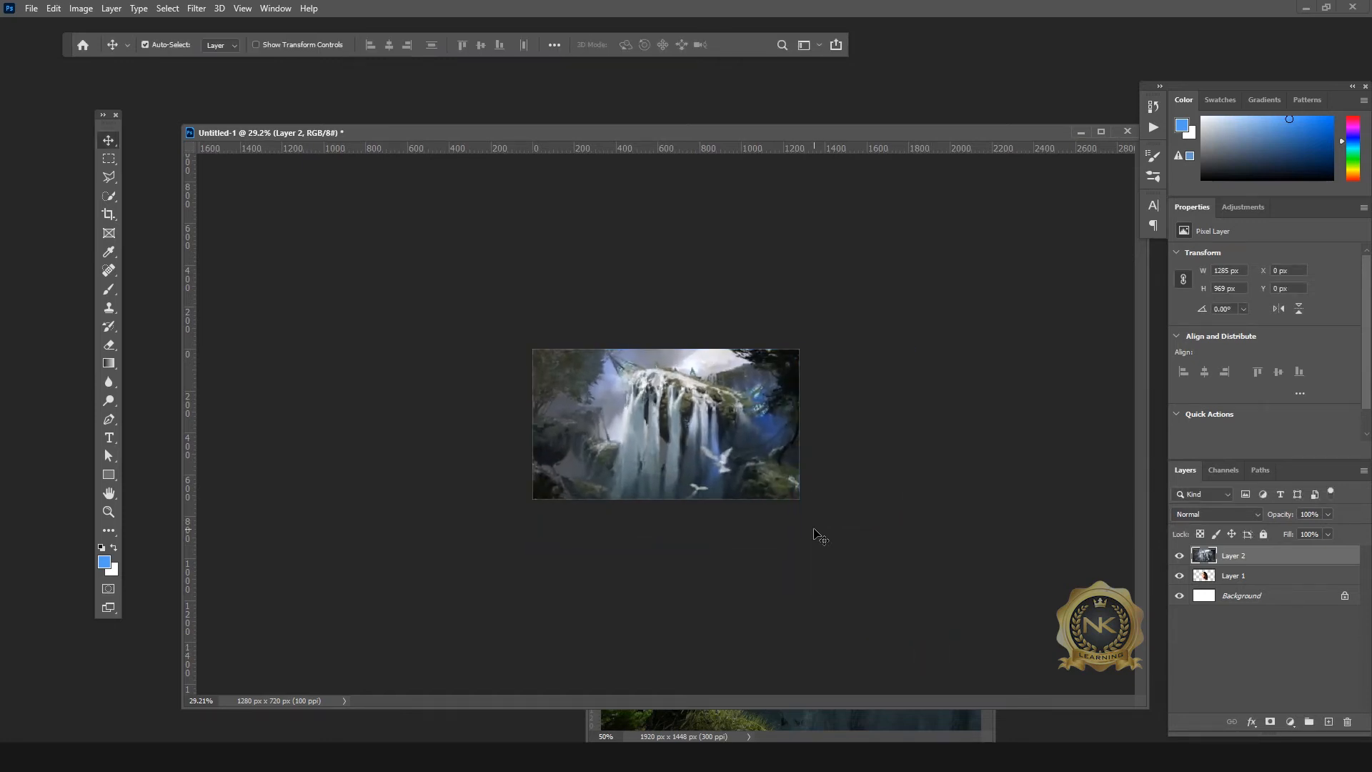
pyautogui.scroll(5, 724, 410)
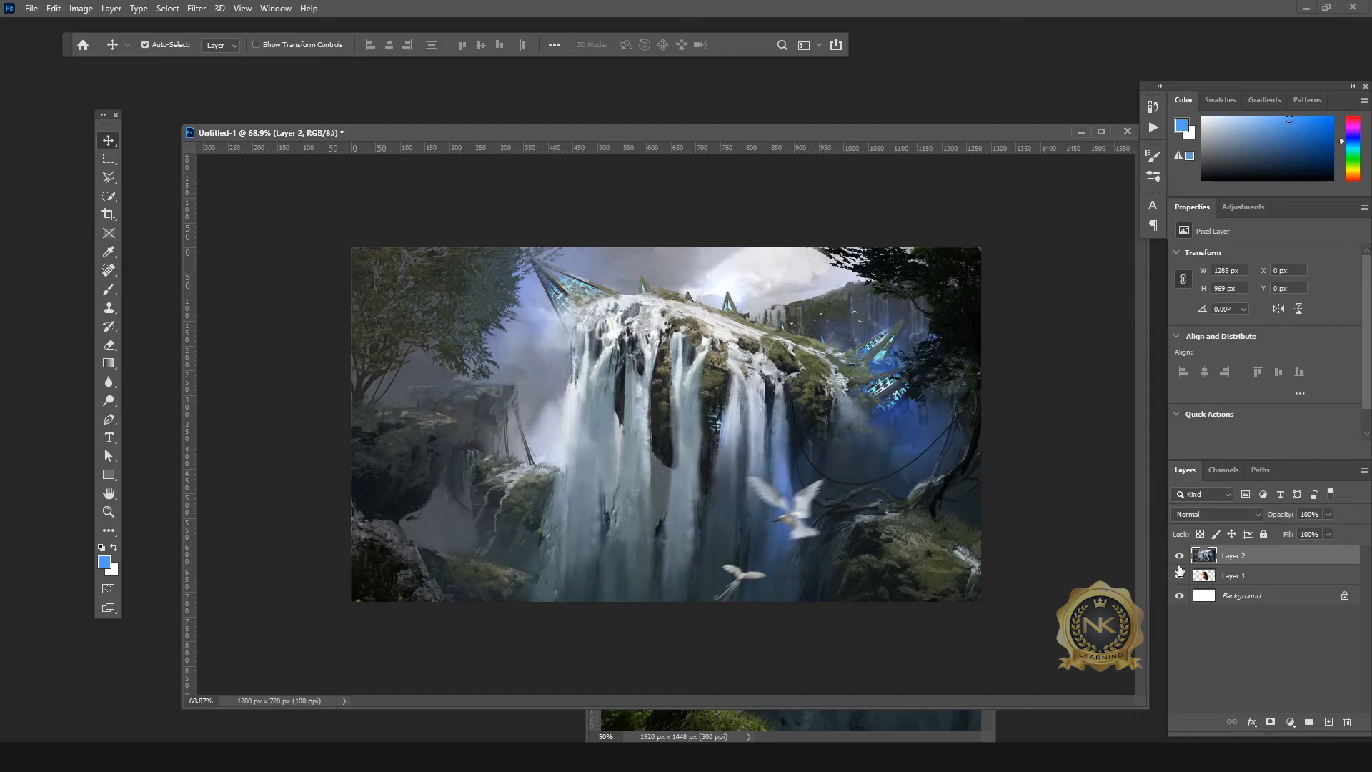
# Step: Hide the waterfall layer, rename the woman's layer to Model and rename the waterfall layer to Back Art
pyautogui.click(1179, 555)
pyautogui.click(1235, 577)
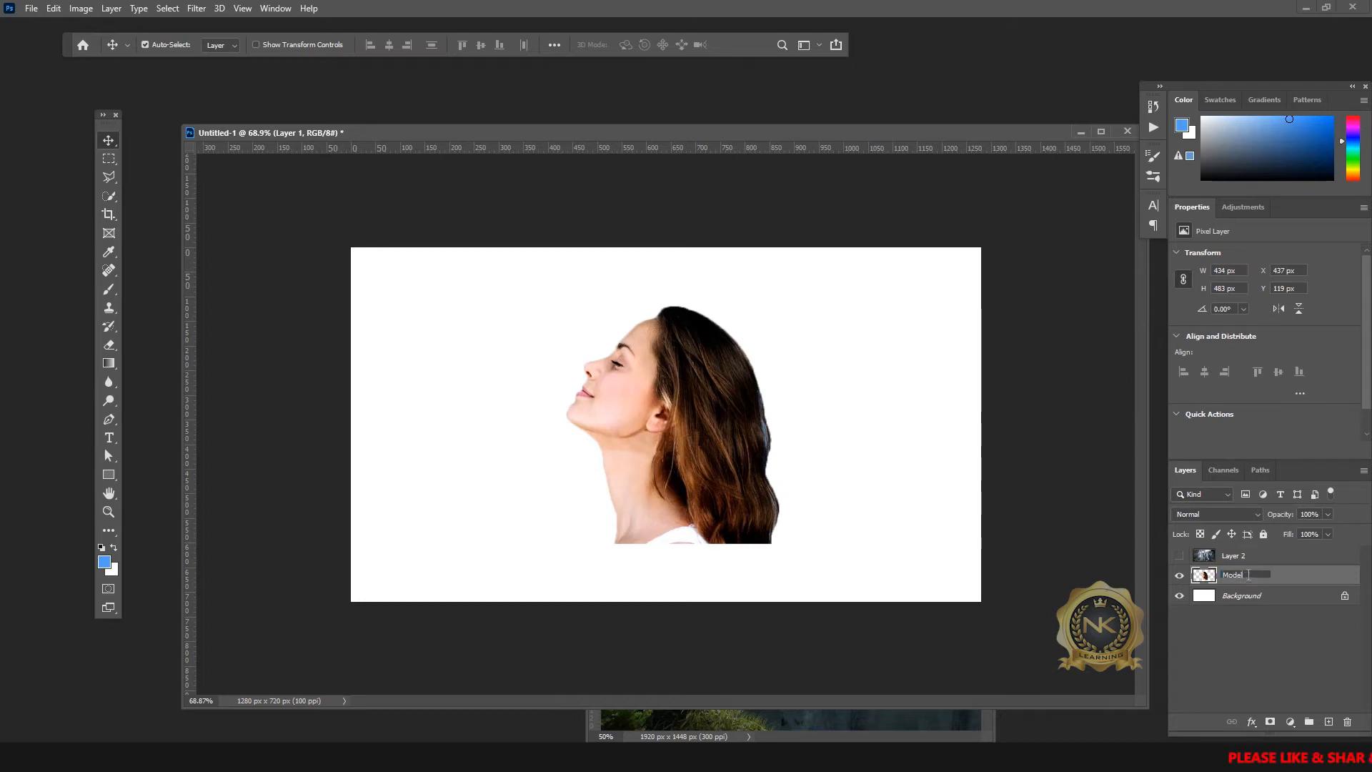
pyautogui.click(1233, 556)
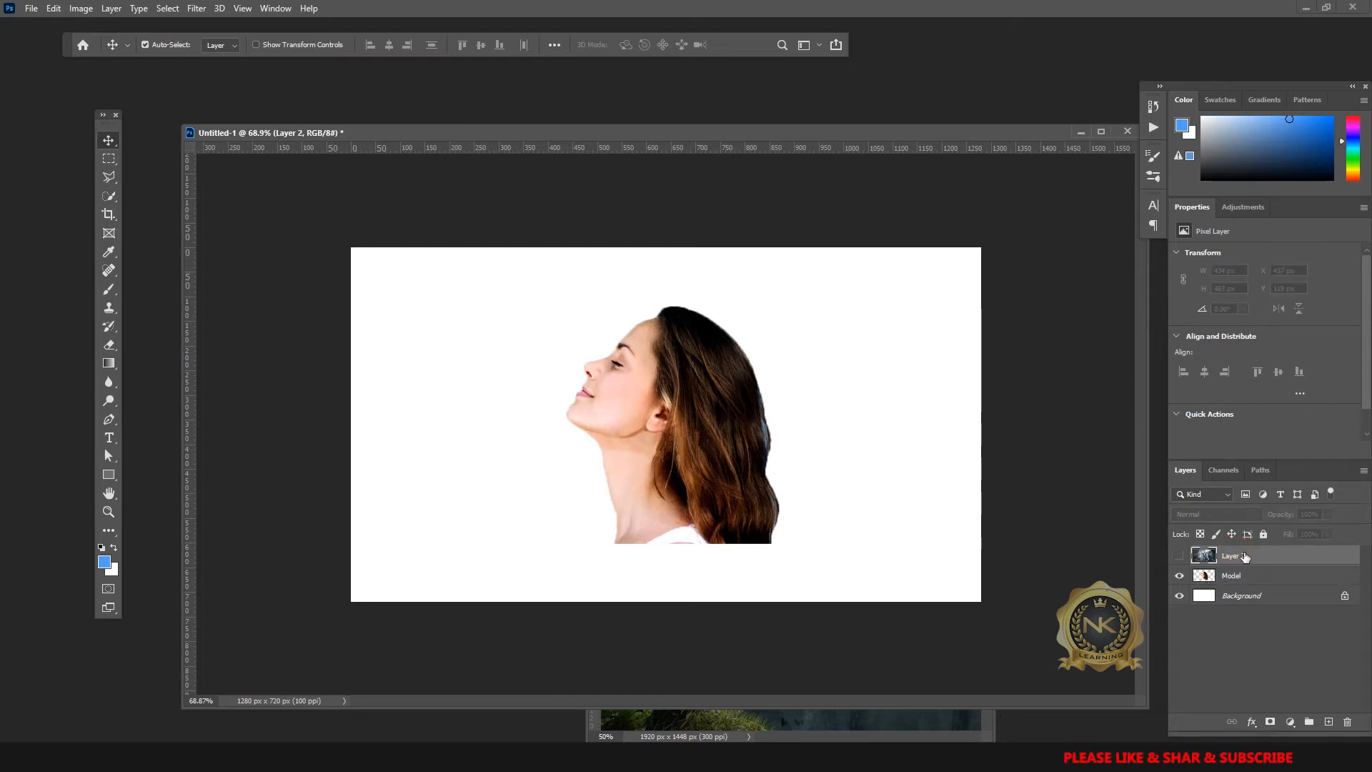
pyautogui.doubleClick(1233, 557)
pyautogui.write('Back')
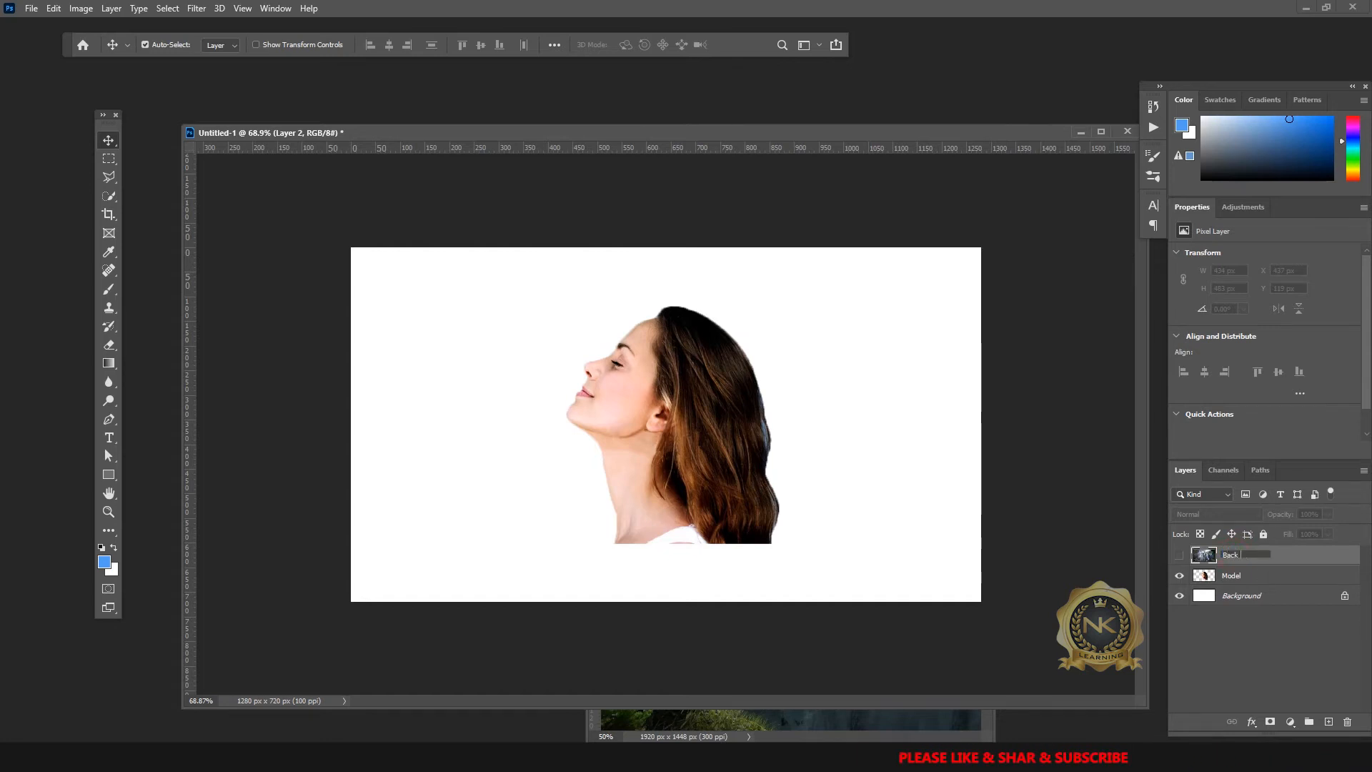
pyautogui.write(' Art')
pyautogui.click(1266, 595)
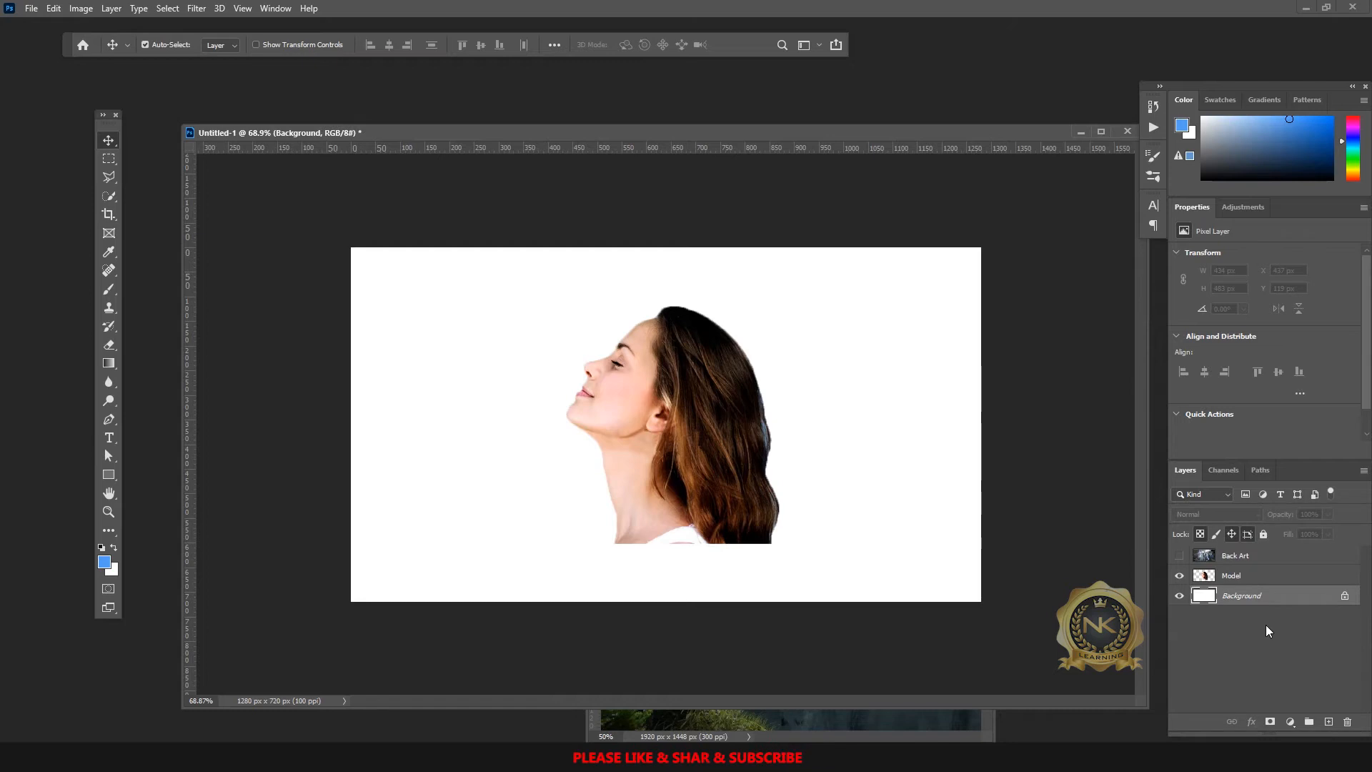
# Step: Desaturate the Model layer to turn the woman black and white
pyautogui.click(1244, 575)
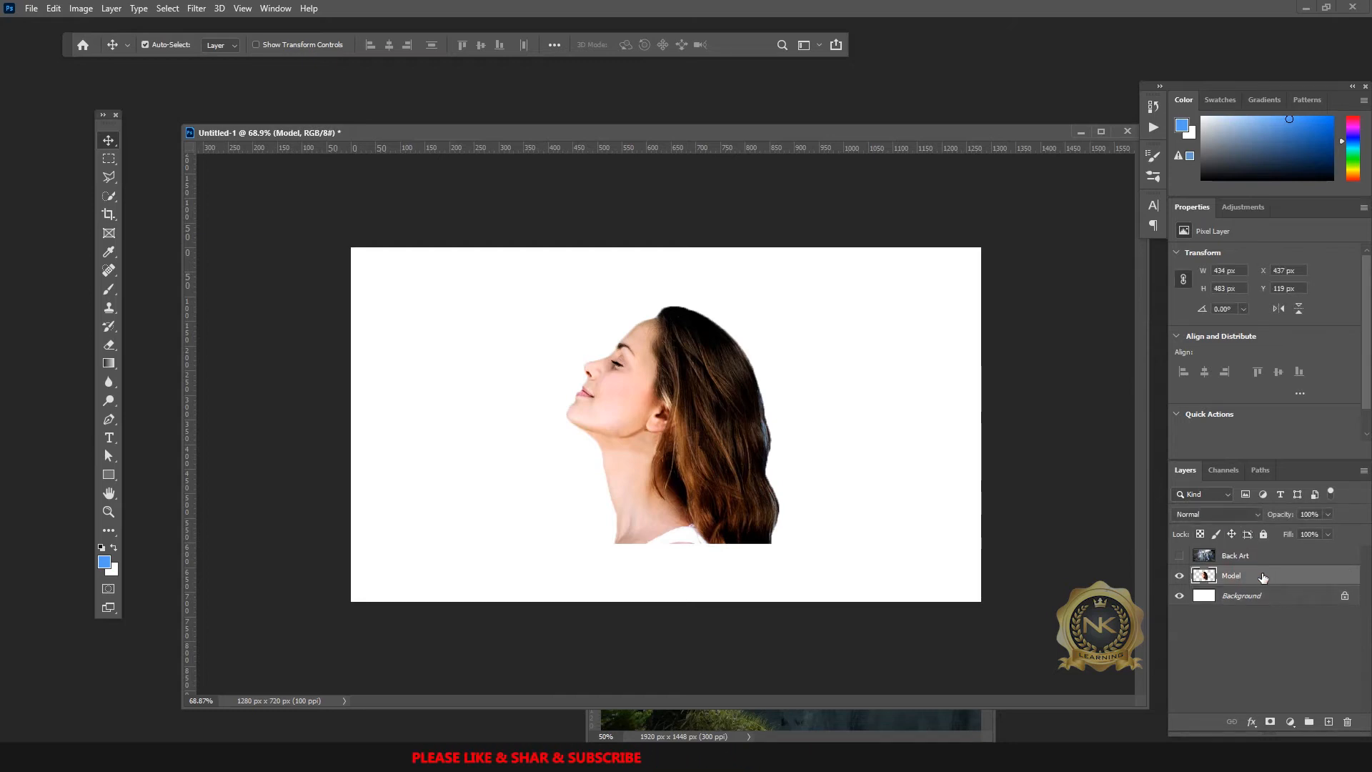
pyautogui.click(111, 8)
pyautogui.moveTo(80, 8)
pyautogui.moveTo(171, 45)
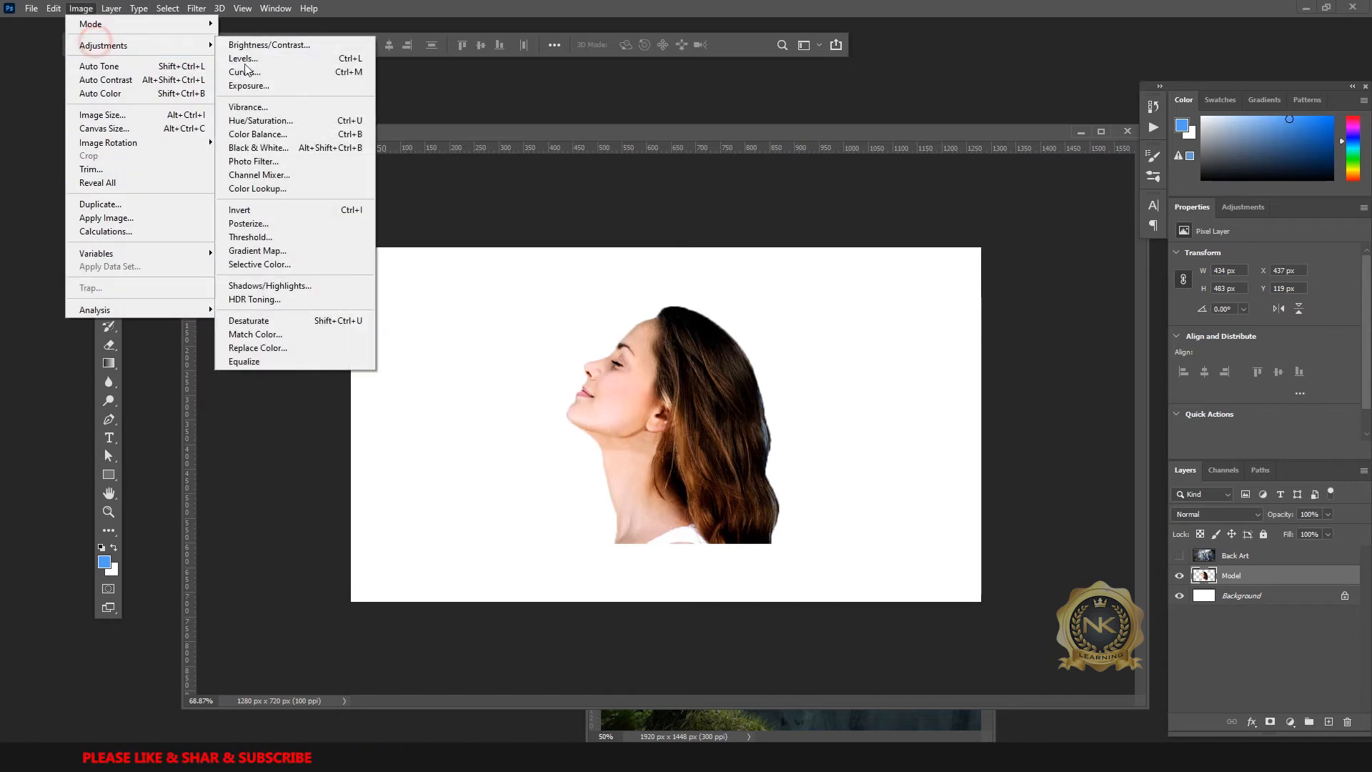
pyautogui.click(256, 324)
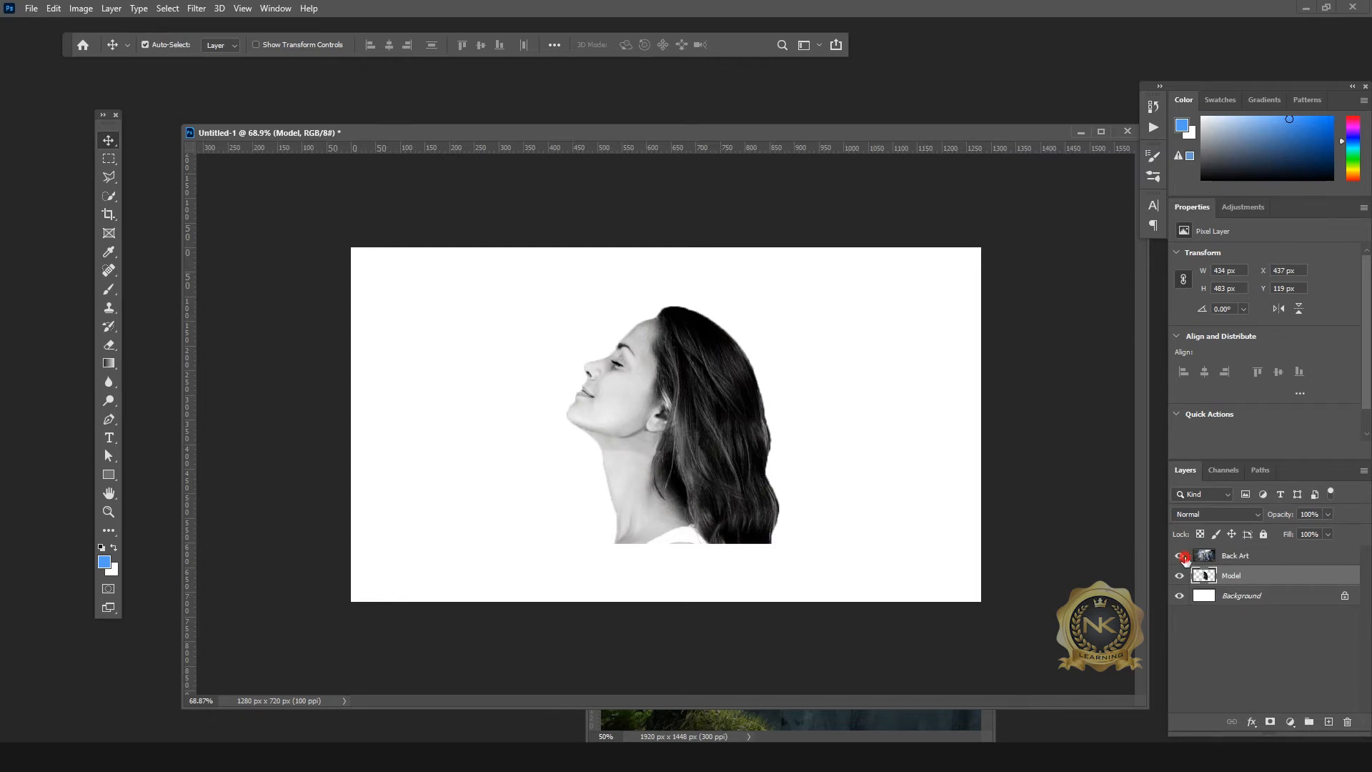
pyautogui.click(1180, 556)
pyautogui.click(837, 416)
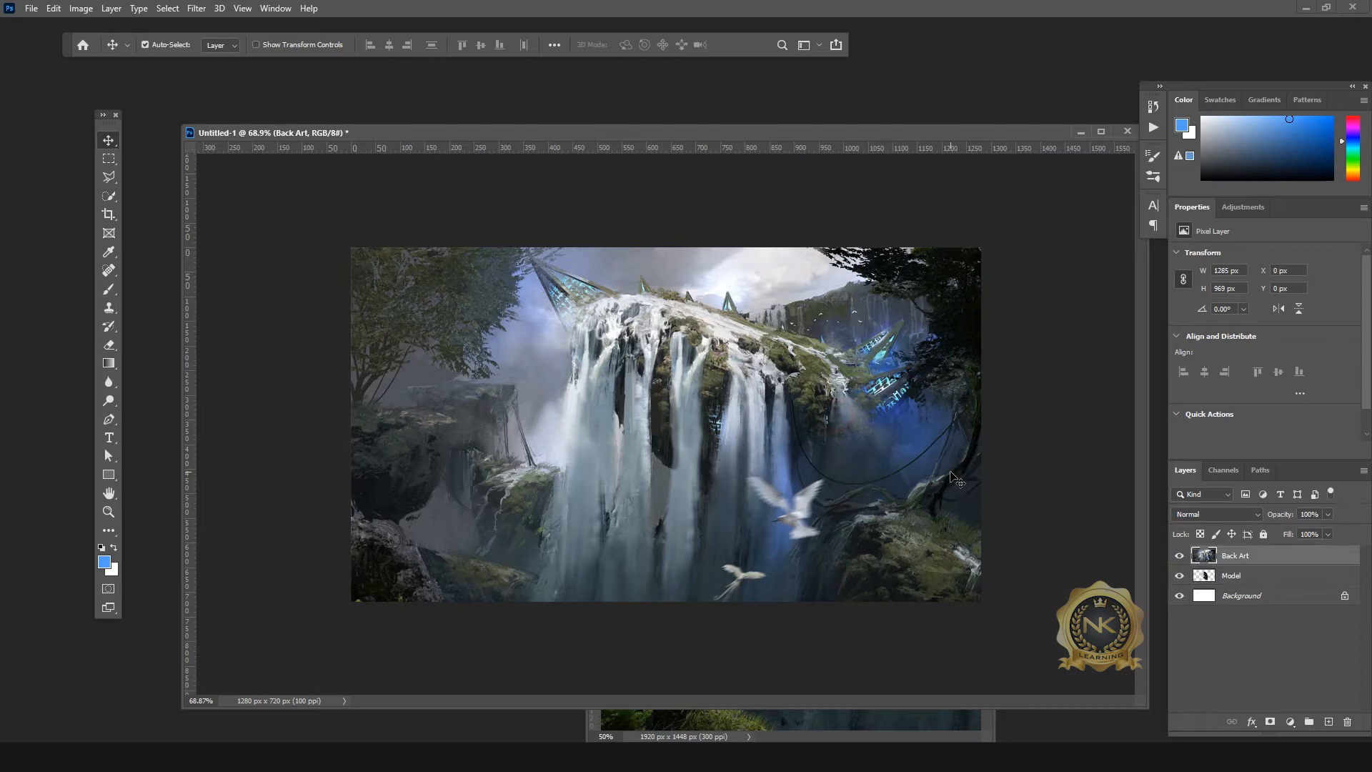
pyautogui.moveTo(950, 472); pyautogui.dragTo(951, 472)
pyautogui.hotkey('ctrl', 't')
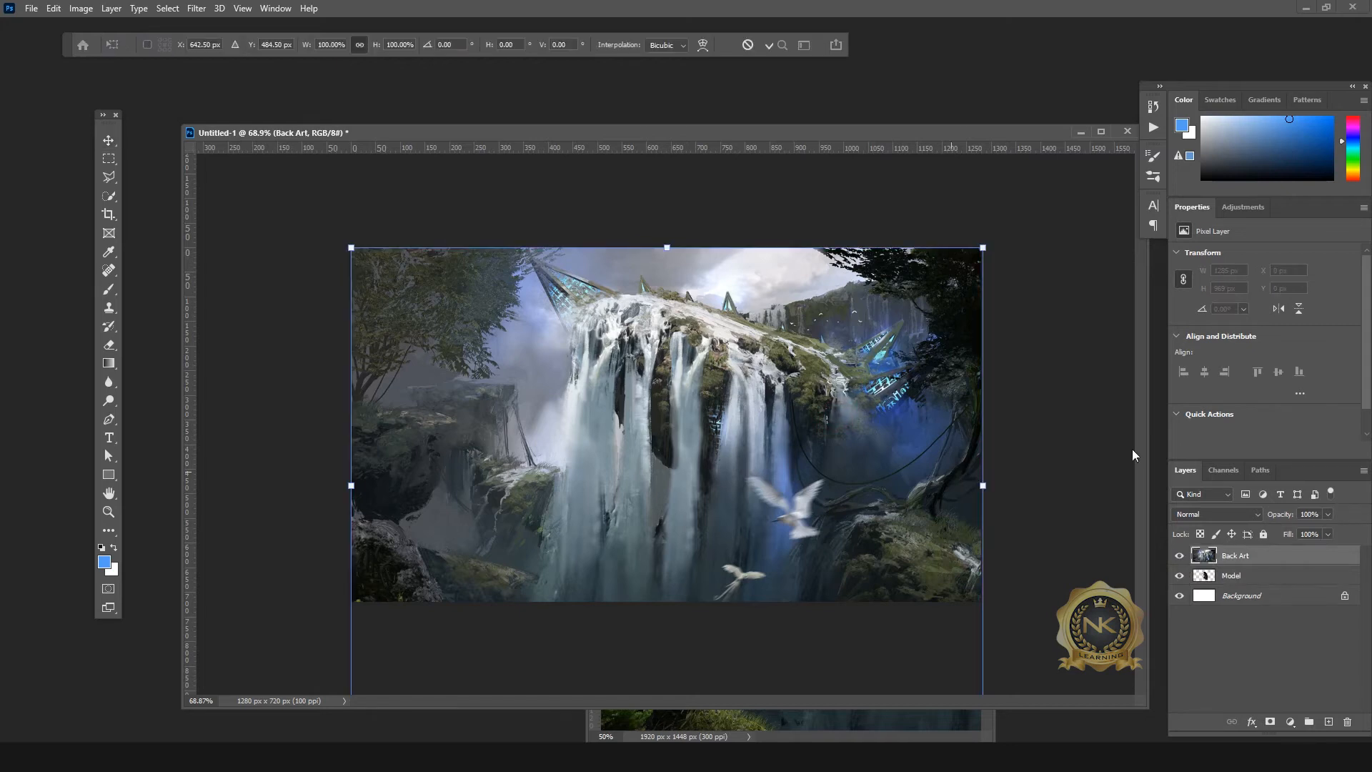
pyautogui.moveTo(1329, 530); pyautogui.dragTo(1291, 533)
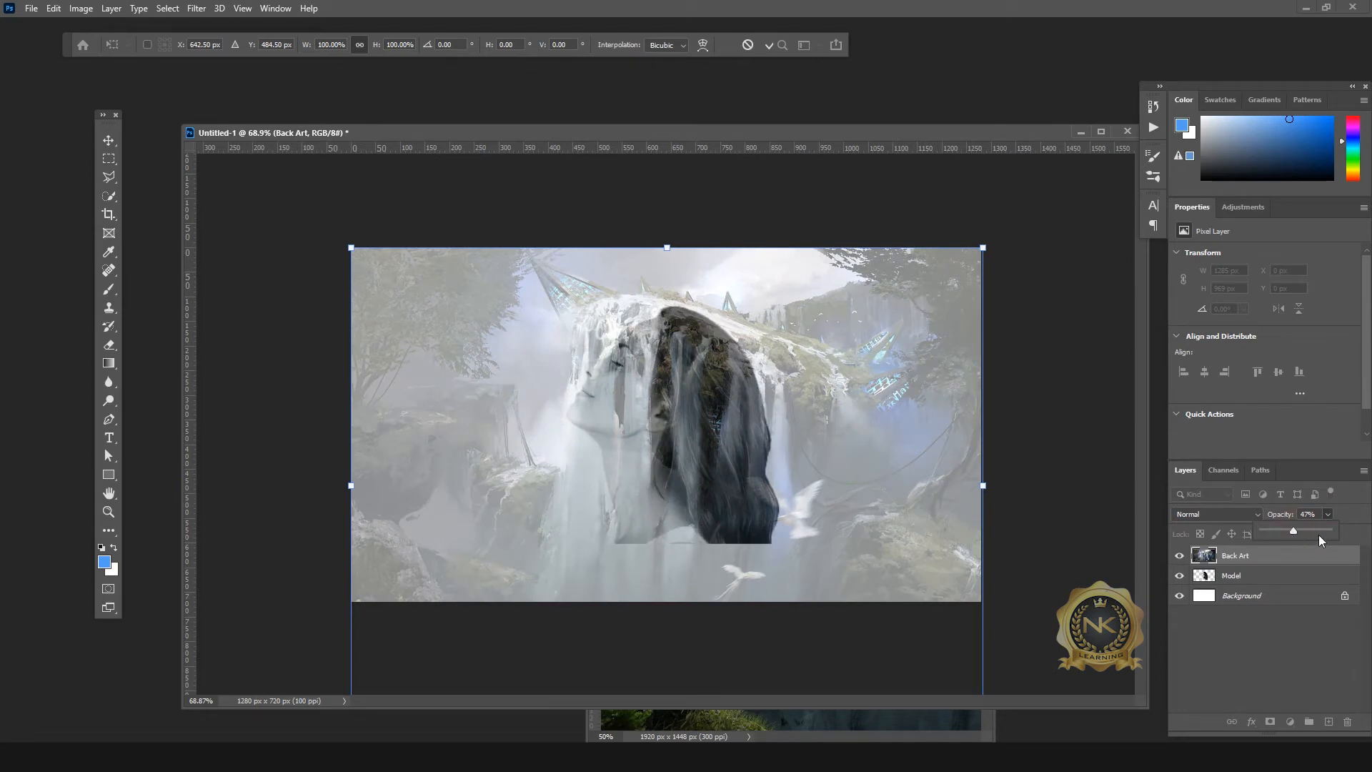
pyautogui.moveTo(1310, 531); pyautogui.dragTo(1330, 530)
pyautogui.click(108, 140)
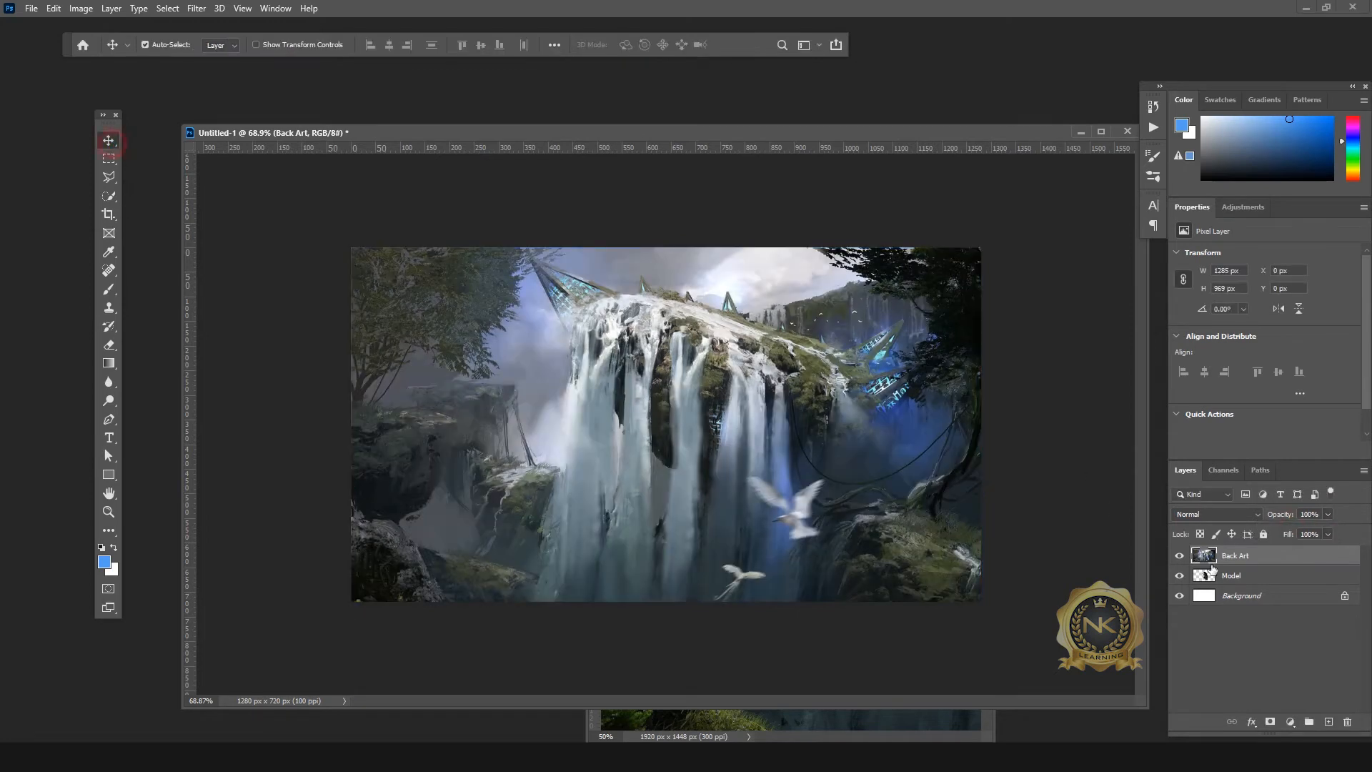
pyautogui.click(1179, 557)
# Step: Enlarge the Model layer proportionally until its base meets the canvas bottom, and centre it horizontally on the Background
pyautogui.click(779, 542)
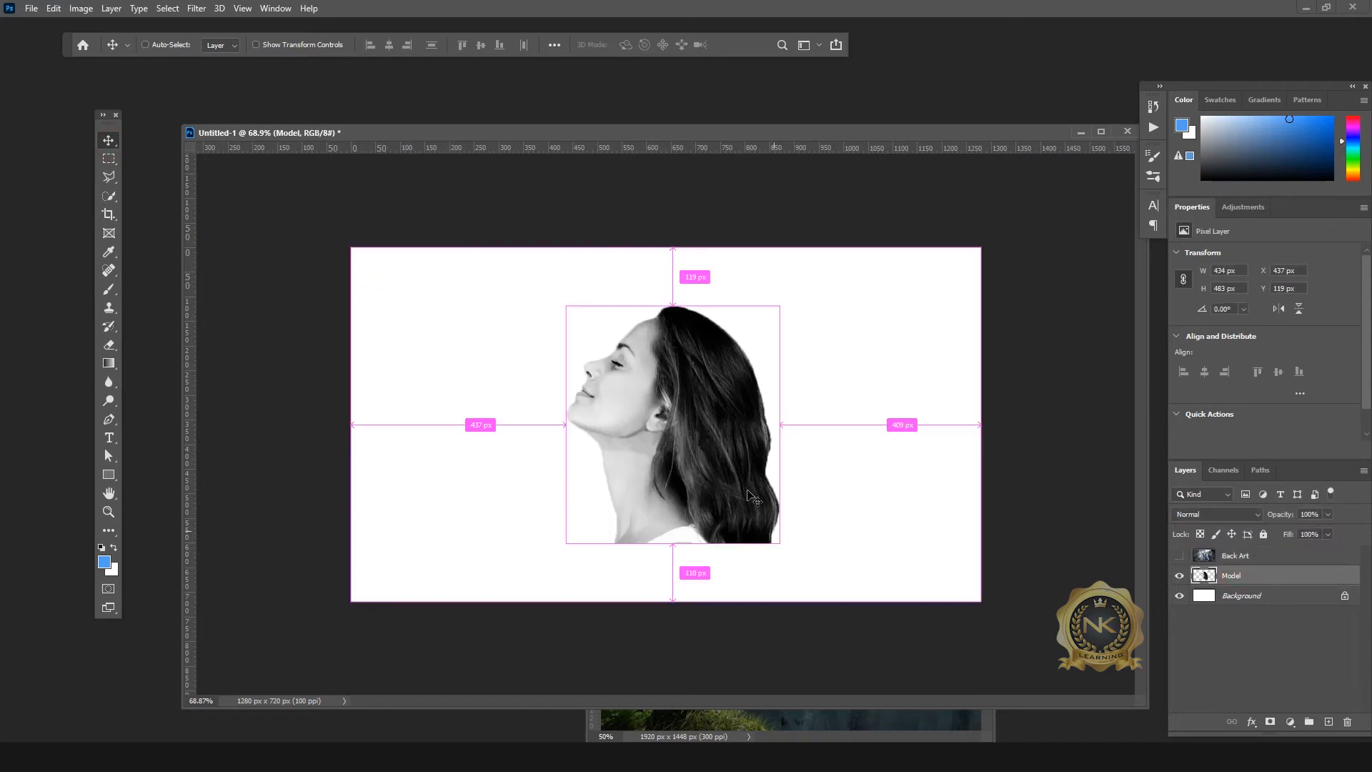
pyautogui.hotkey('ctrl', 't')
pyautogui.moveTo(779, 547); pyautogui.dragTo(833, 602)
pyautogui.press('Return')
pyautogui.keyDown('shift'); pyautogui.click(1250, 597); pyautogui.keyUp('shift')
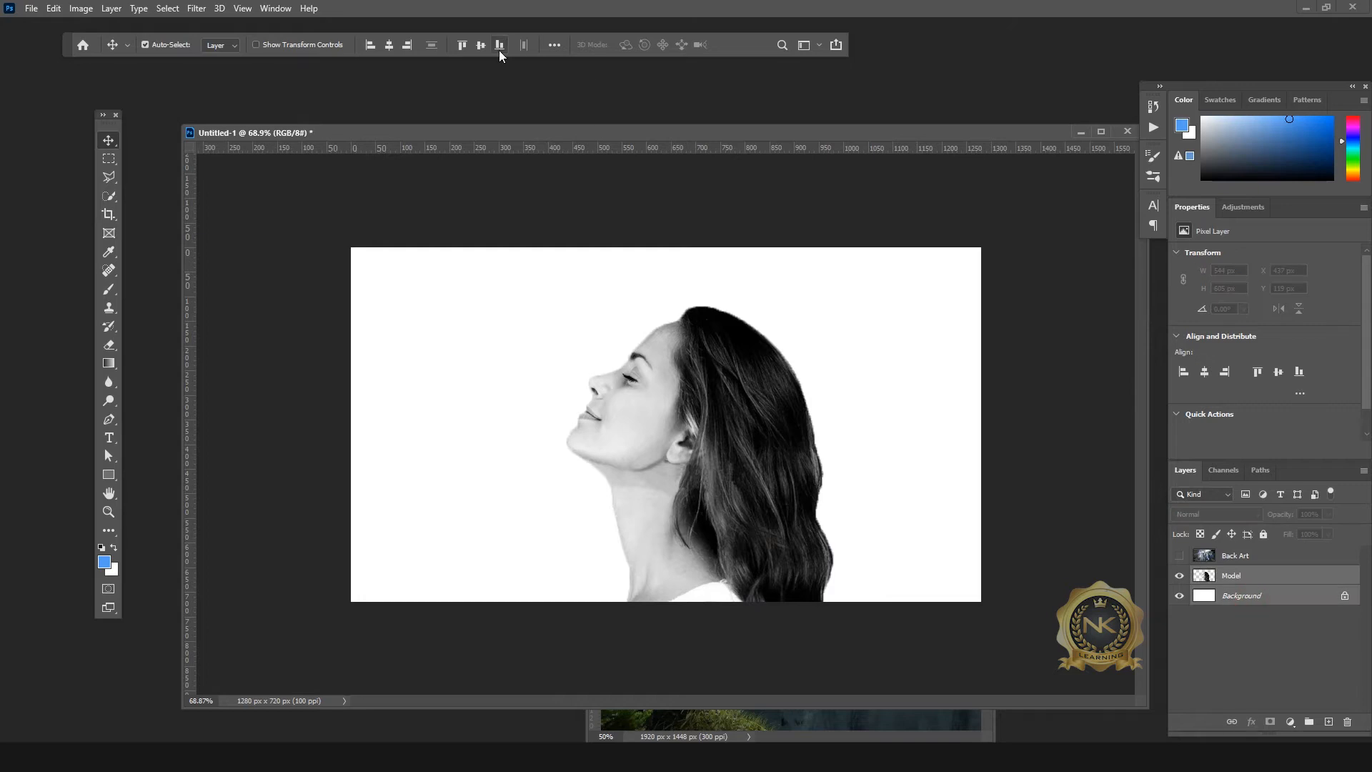
pyautogui.click(389, 45)
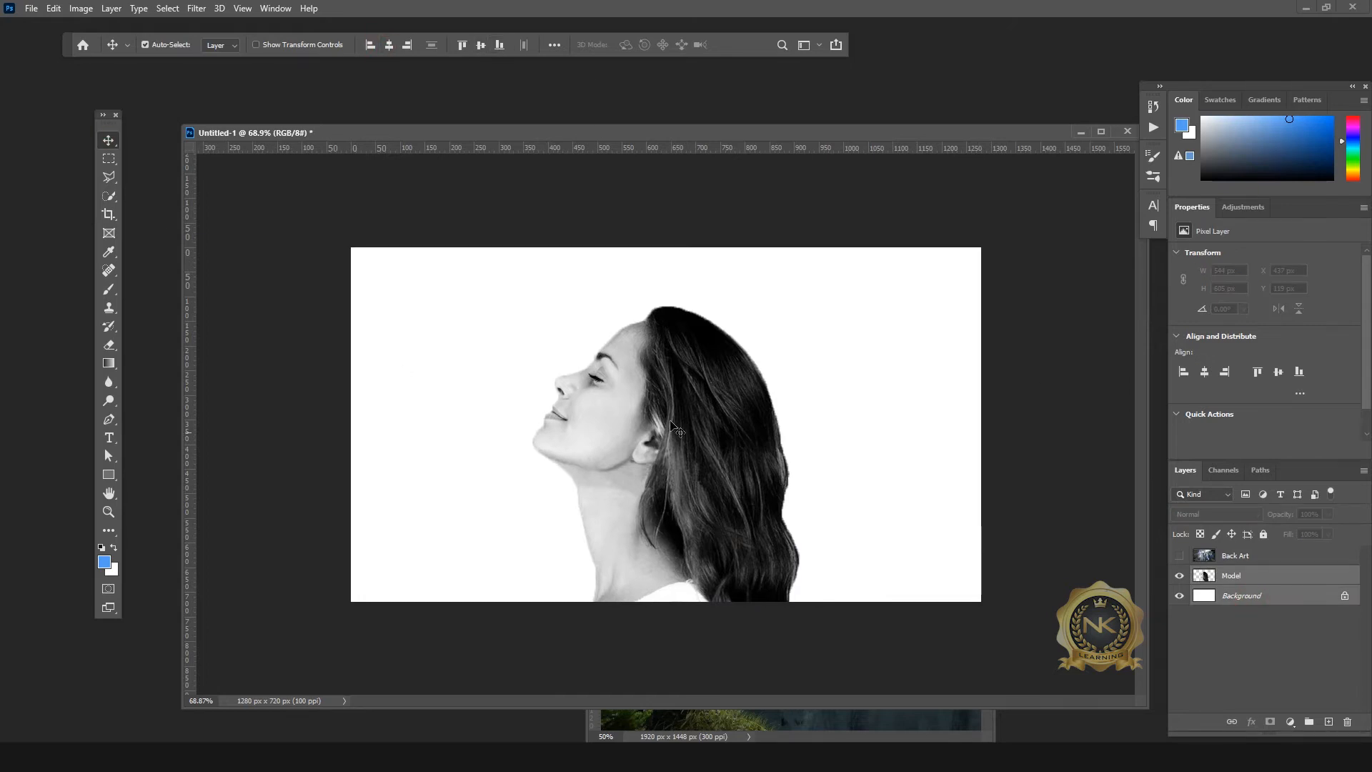
# Step: Scale the Model layer down to about 95% with its base kept at the canvas bottom, and centre it horizontally on the Background
pyautogui.hotkey('ctrl', '+')
pyautogui.hotkey('ctrl', 't')
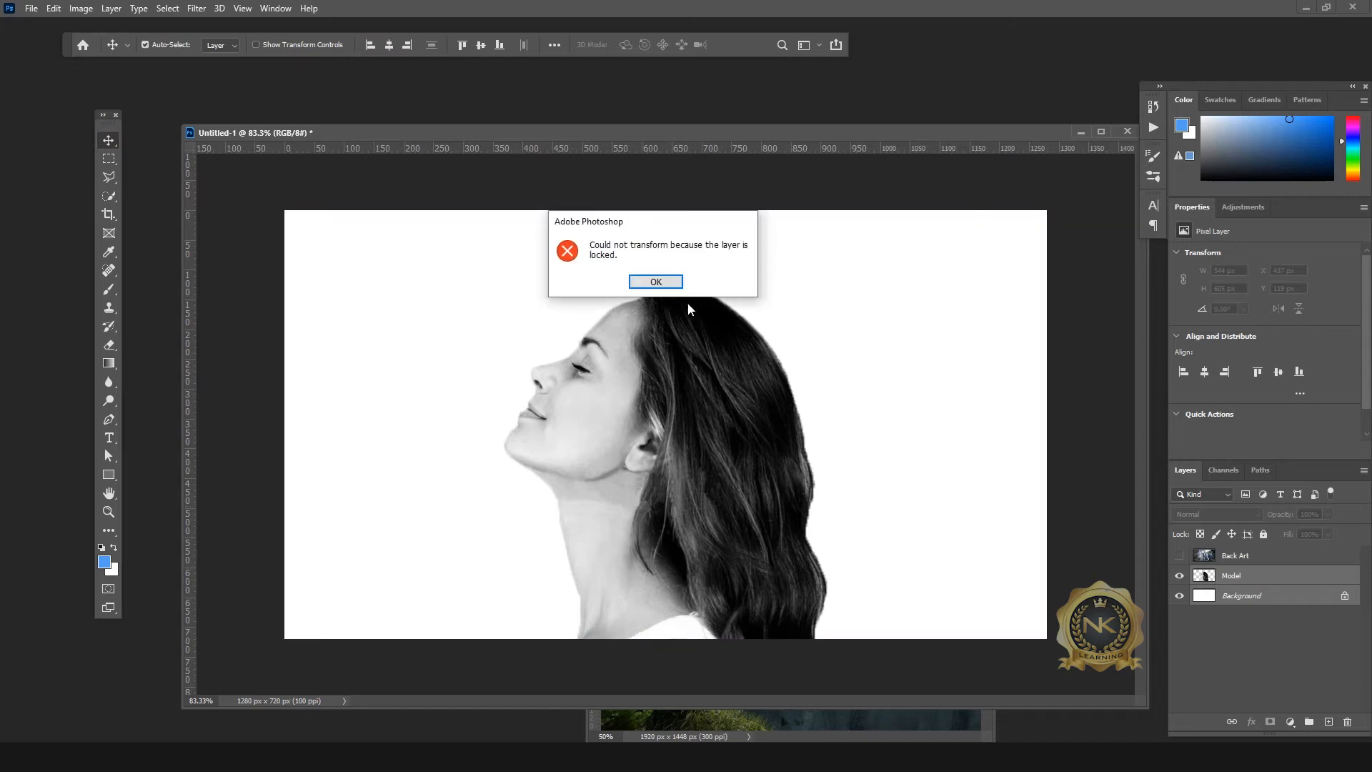
pyautogui.click(649, 279)
pyautogui.click(1230, 575)
pyautogui.hotkey('ctrl', 't')
pyautogui.moveTo(827, 282); pyautogui.dragTo(818, 302)
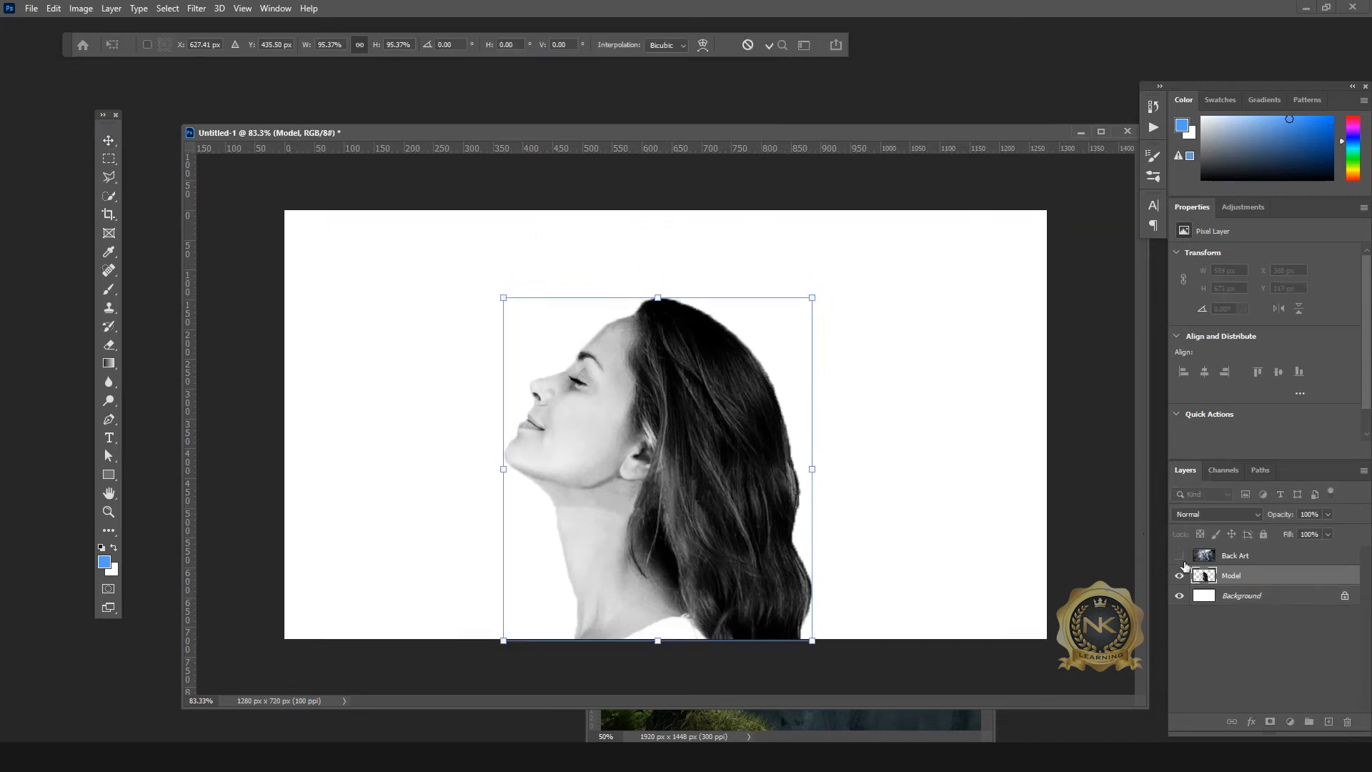
pyautogui.press('Return')
pyautogui.keyDown('shift'); pyautogui.click(1278, 596); pyautogui.keyUp('shift')
pyautogui.click(388, 45)
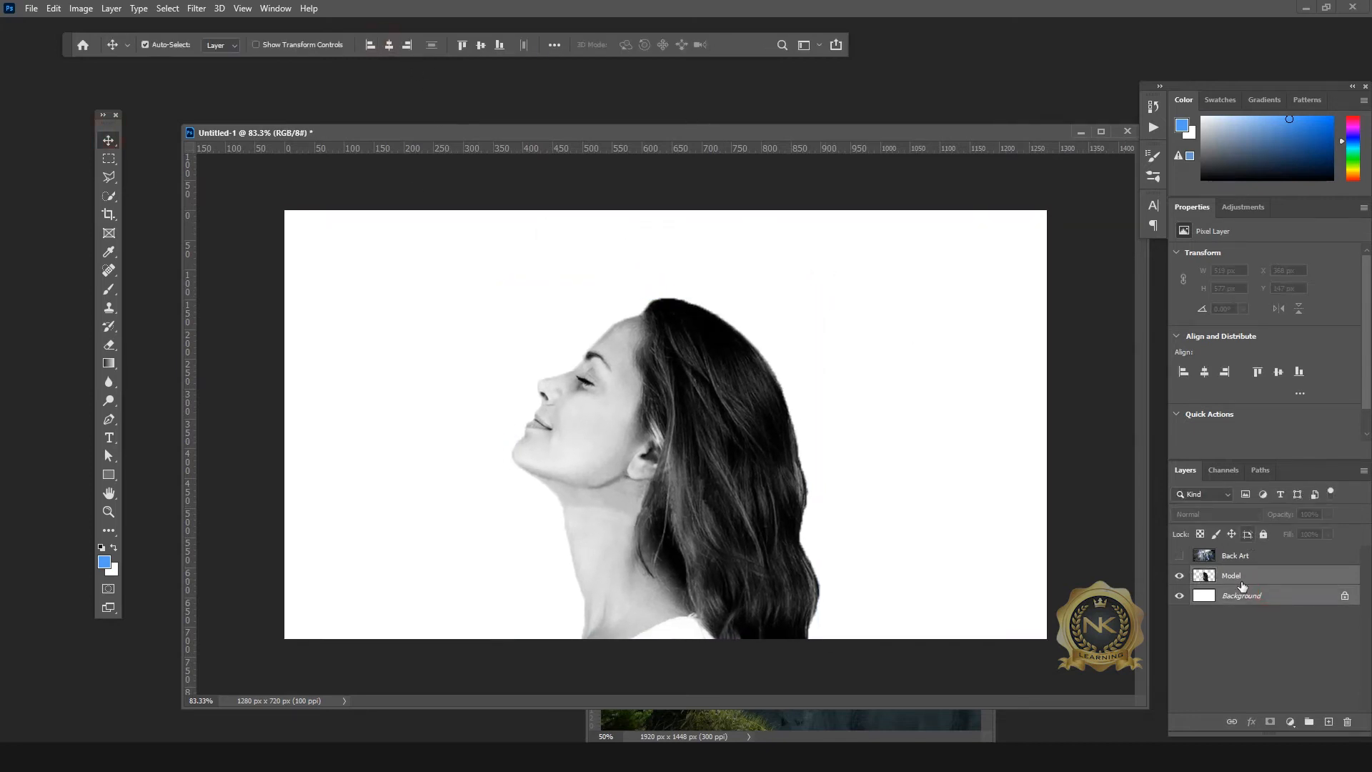
# Step: Show the Back Art layer and lower its opacity to 54%
pyautogui.click(1179, 555)
pyautogui.click(1278, 556)
pyautogui.click(1327, 514)
pyautogui.moveTo(1330, 529); pyautogui.dragTo(1301, 531)
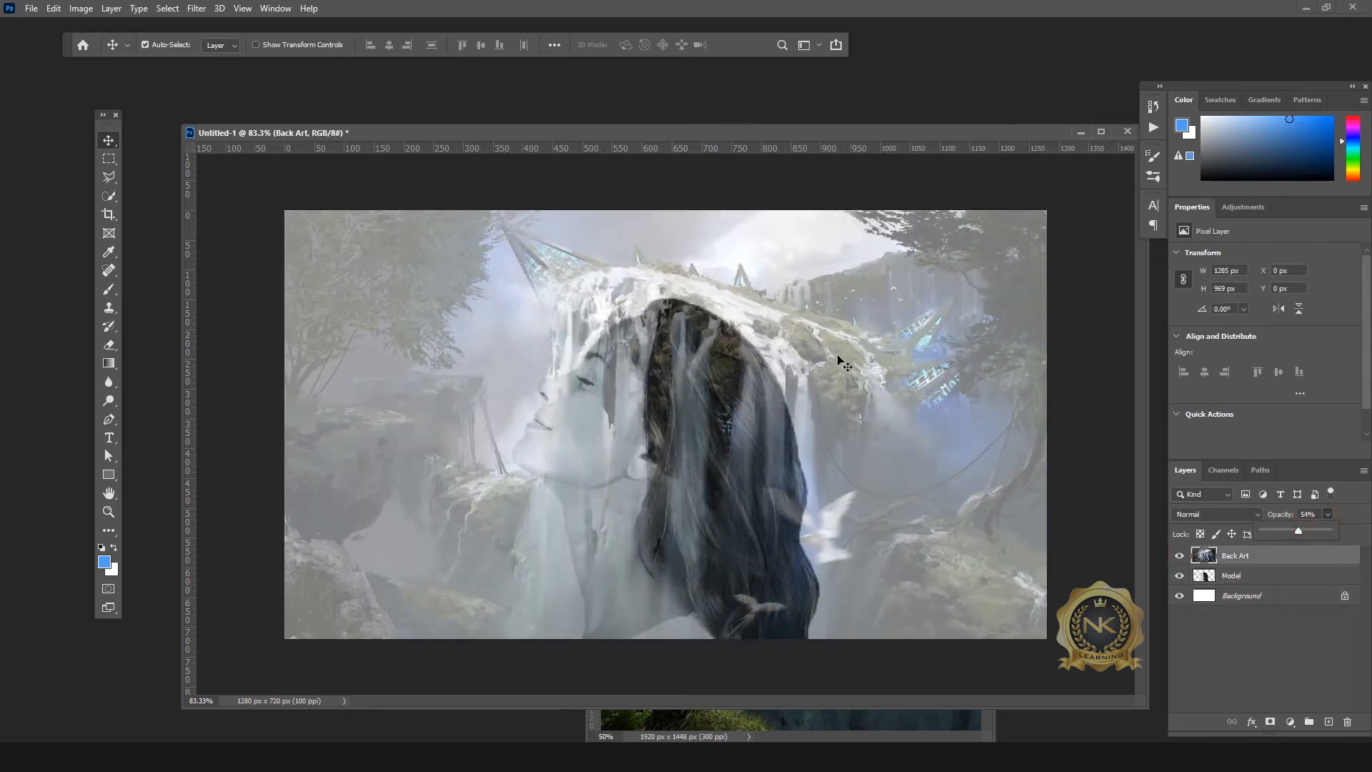
# Step: Scale the Back Art layer proportionally to about 65.5% and place it over the woman's head and hair with its base at the canvas bottom
pyautogui.hotkey('ctrl', 't')
pyautogui.hotkey('ctrl', '0')
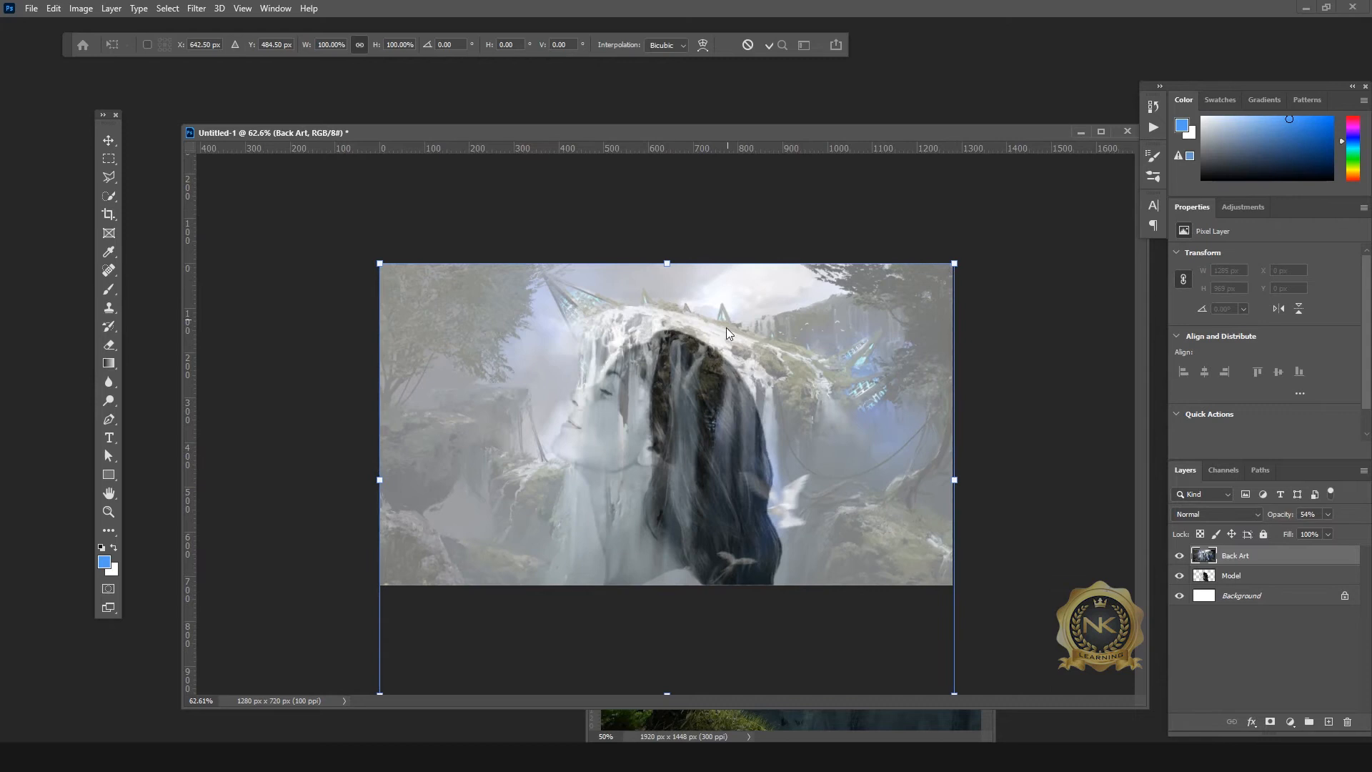
pyautogui.moveTo(954, 264); pyautogui.dragTo(922, 288)
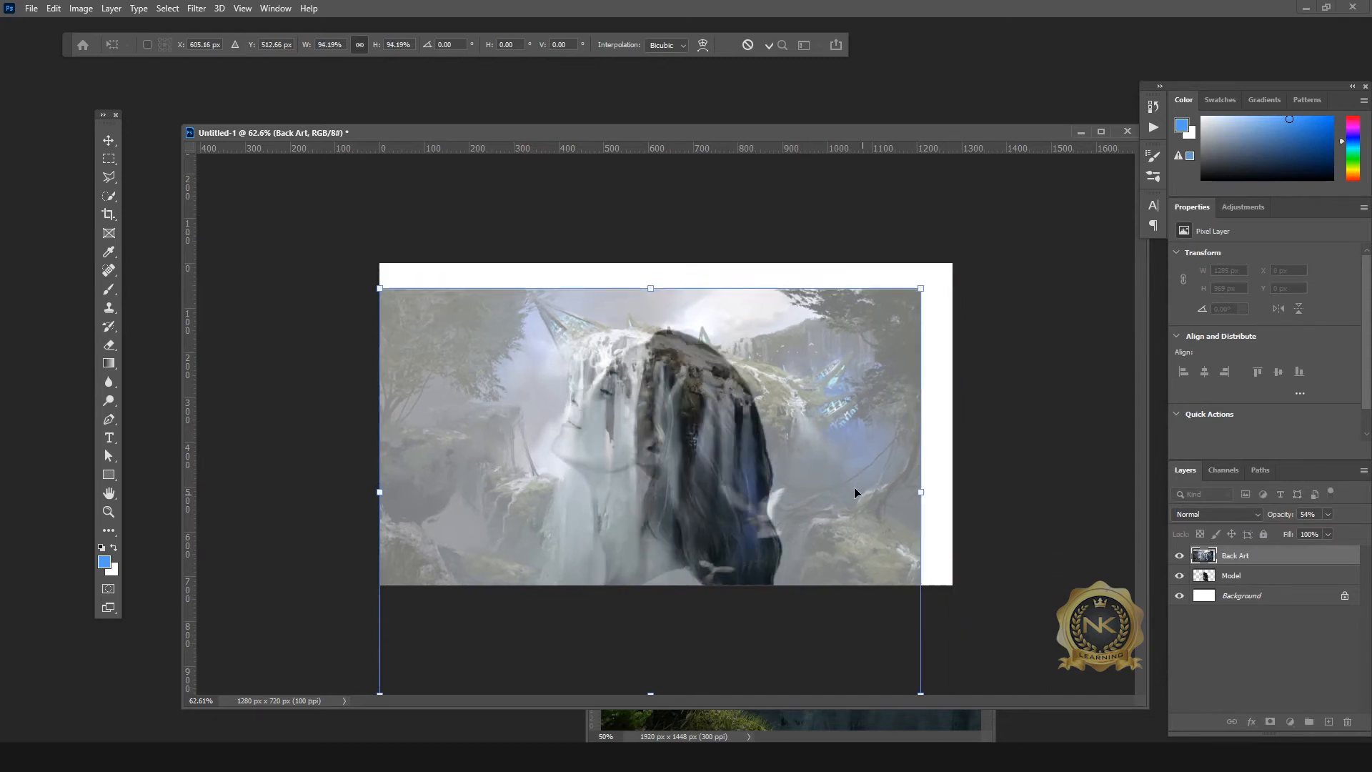
pyautogui.moveTo(876, 490); pyautogui.dragTo(885, 457)
pyautogui.moveTo(931, 661); pyautogui.dragTo(823, 580)
pyautogui.moveTo(743, 417); pyautogui.dragTo(851, 449)
pyautogui.moveTo(926, 612); pyautogui.dragTo(892, 584)
pyautogui.moveTo(497, 282); pyautogui.dragTo(509, 294)
pyautogui.moveTo(816, 411); pyautogui.dragTo(810, 395)
pyautogui.moveTo(894, 578); pyautogui.dragTo(905, 586)
pyautogui.moveTo(825, 408); pyautogui.dragTo(823, 422)
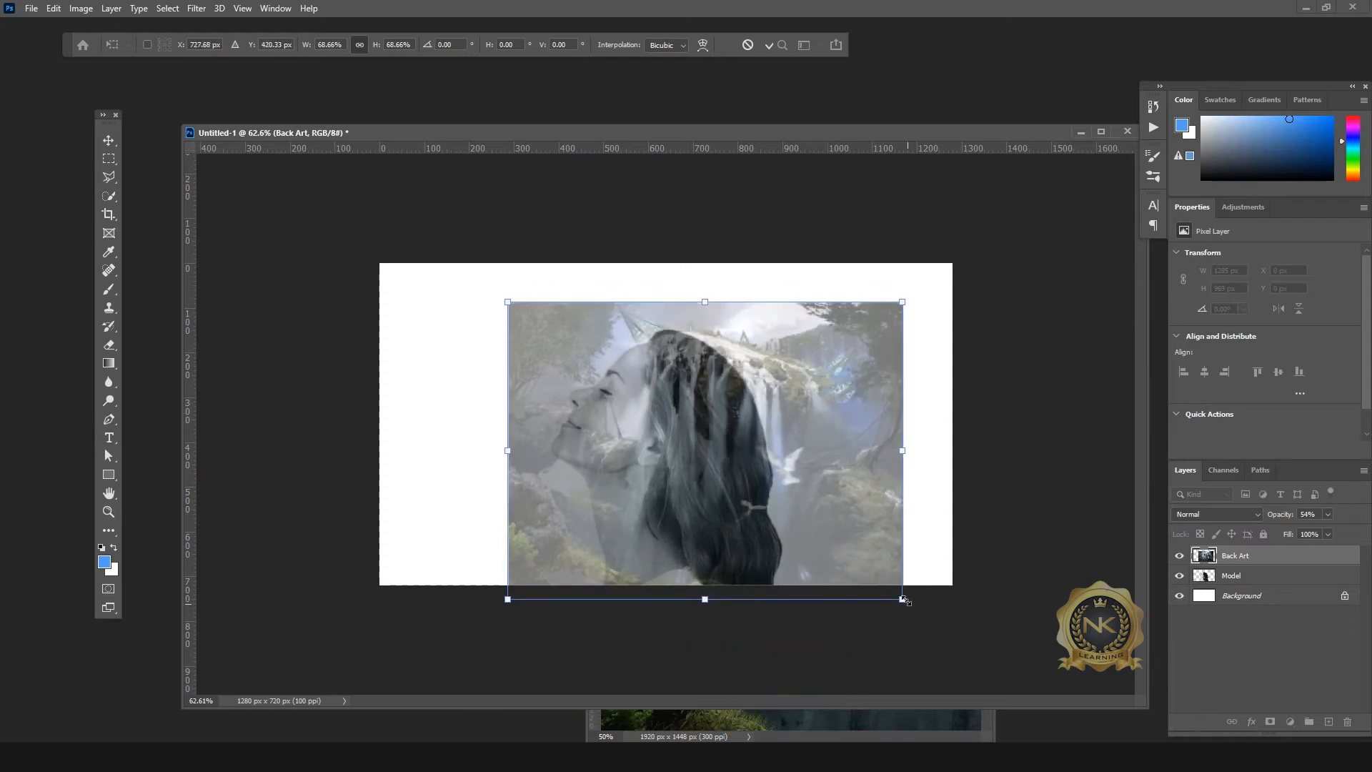
pyautogui.moveTo(902, 598); pyautogui.dragTo(884, 586)
pyautogui.moveTo(803, 445); pyautogui.dragTo(803, 444)
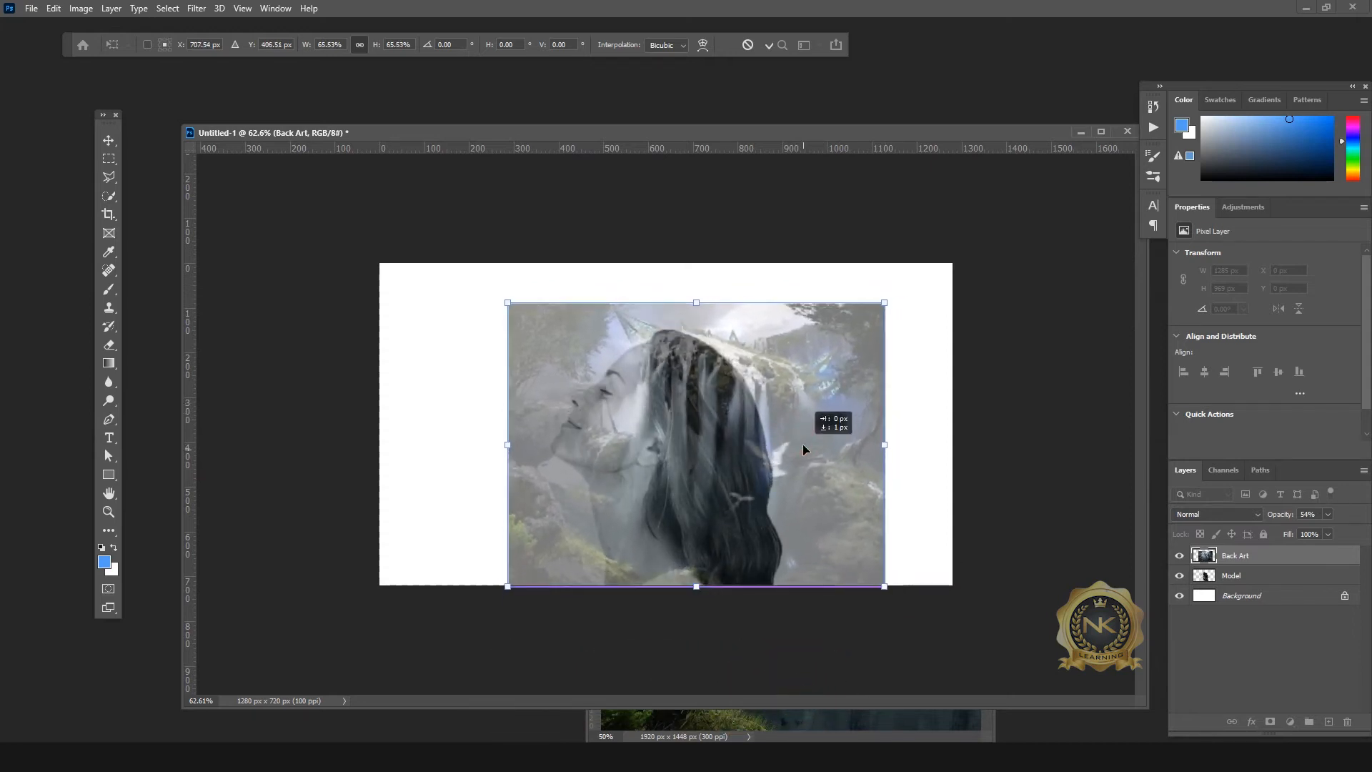
pyautogui.press('Return')
# Step: Restore the Back Art layer to 100% opacity and mask it to the Model layer's silhouette
pyautogui.click(1327, 515)
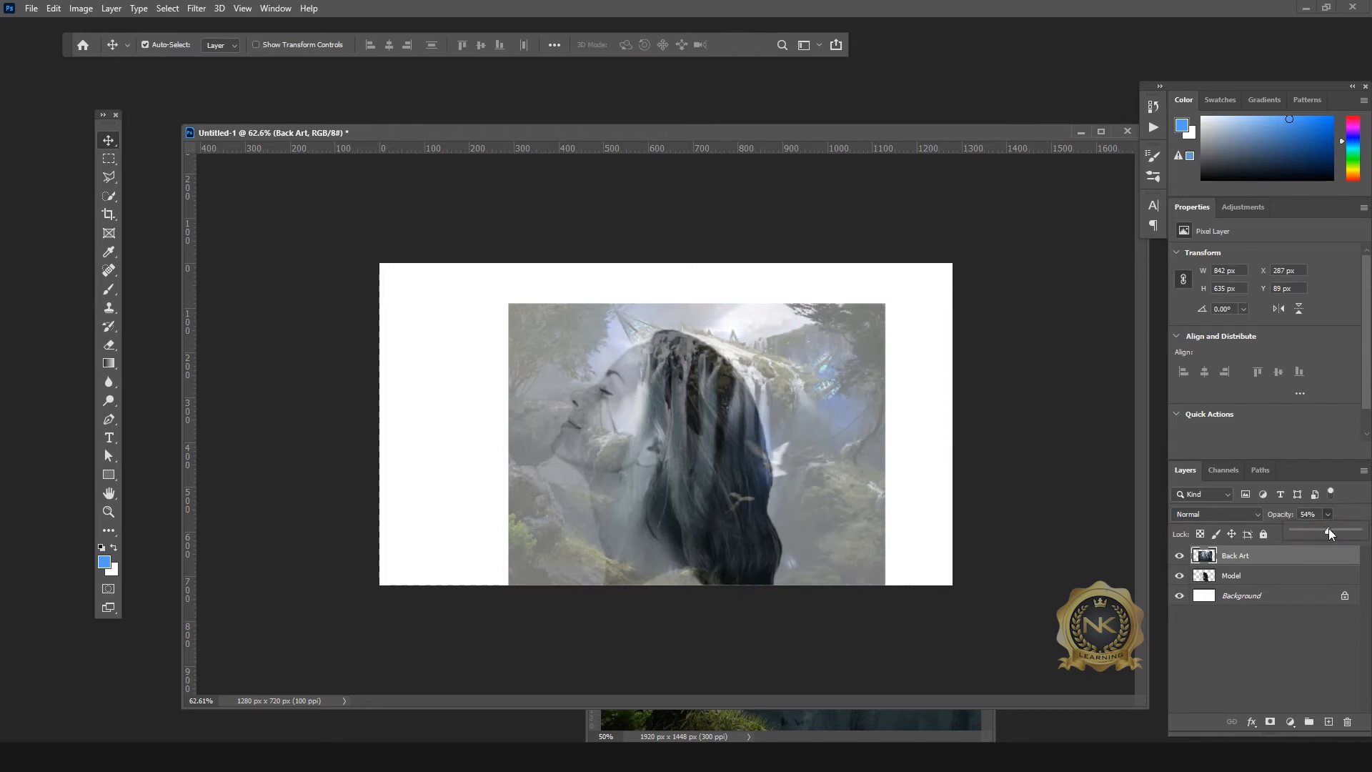
pyautogui.moveTo(1327, 530); pyautogui.dragTo(1362, 531)
pyautogui.click(1251, 576)
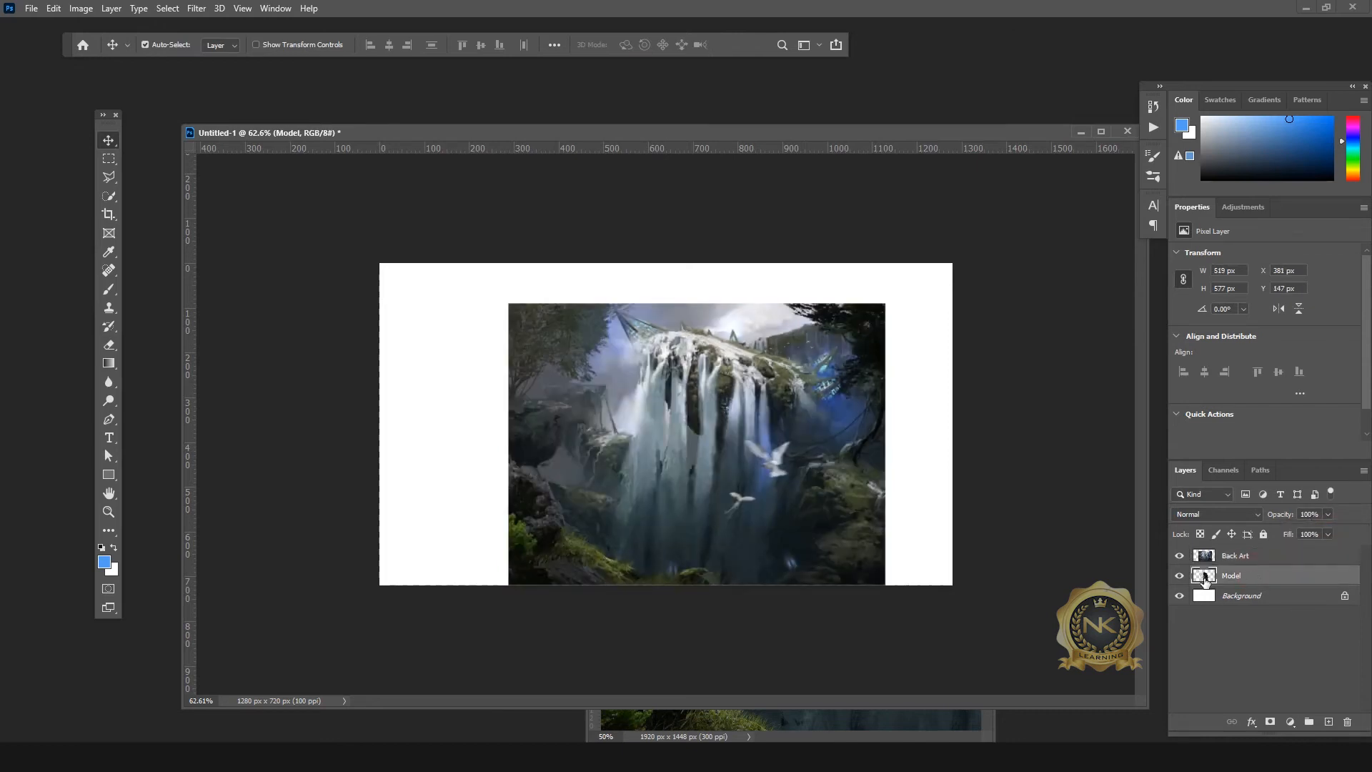
pyautogui.keyDown('ctrl'); pyautogui.click(1204, 576); pyautogui.keyUp('ctrl')
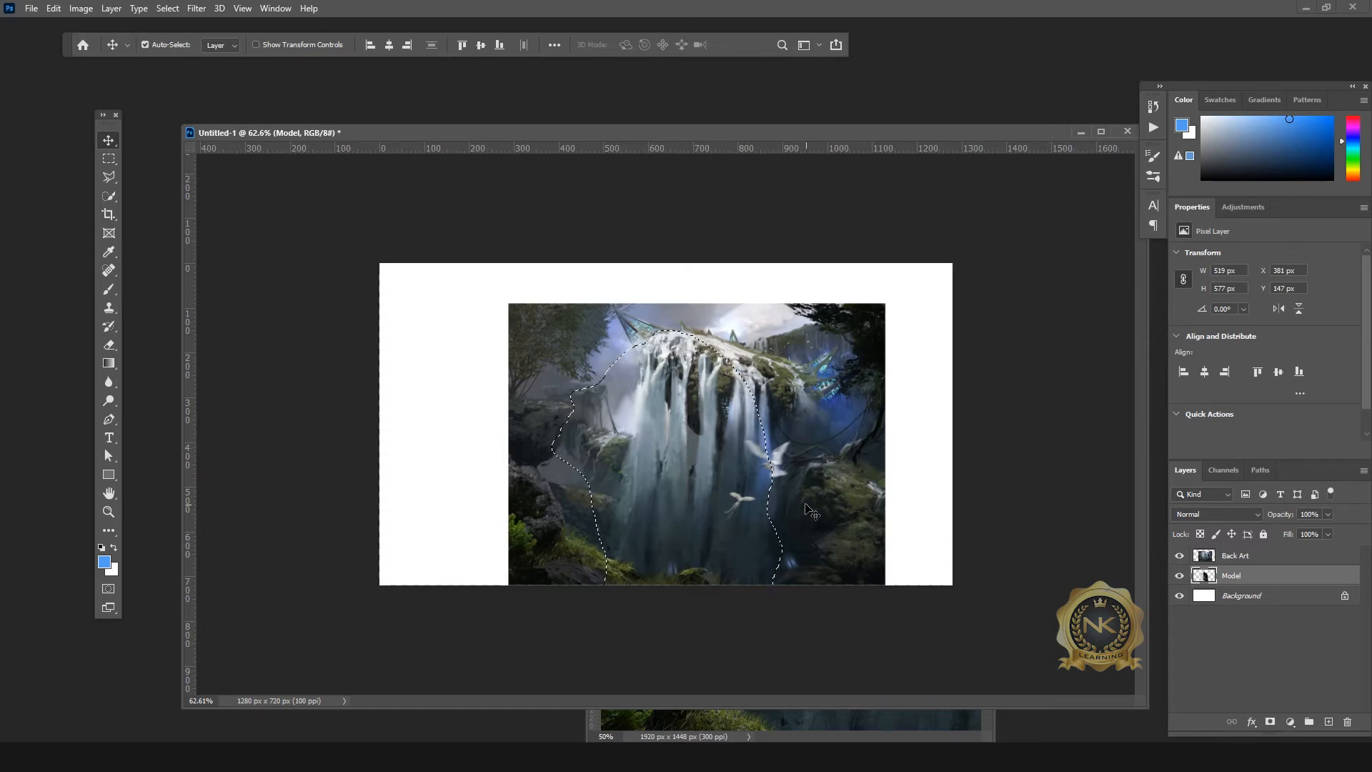
pyautogui.click(1247, 556)
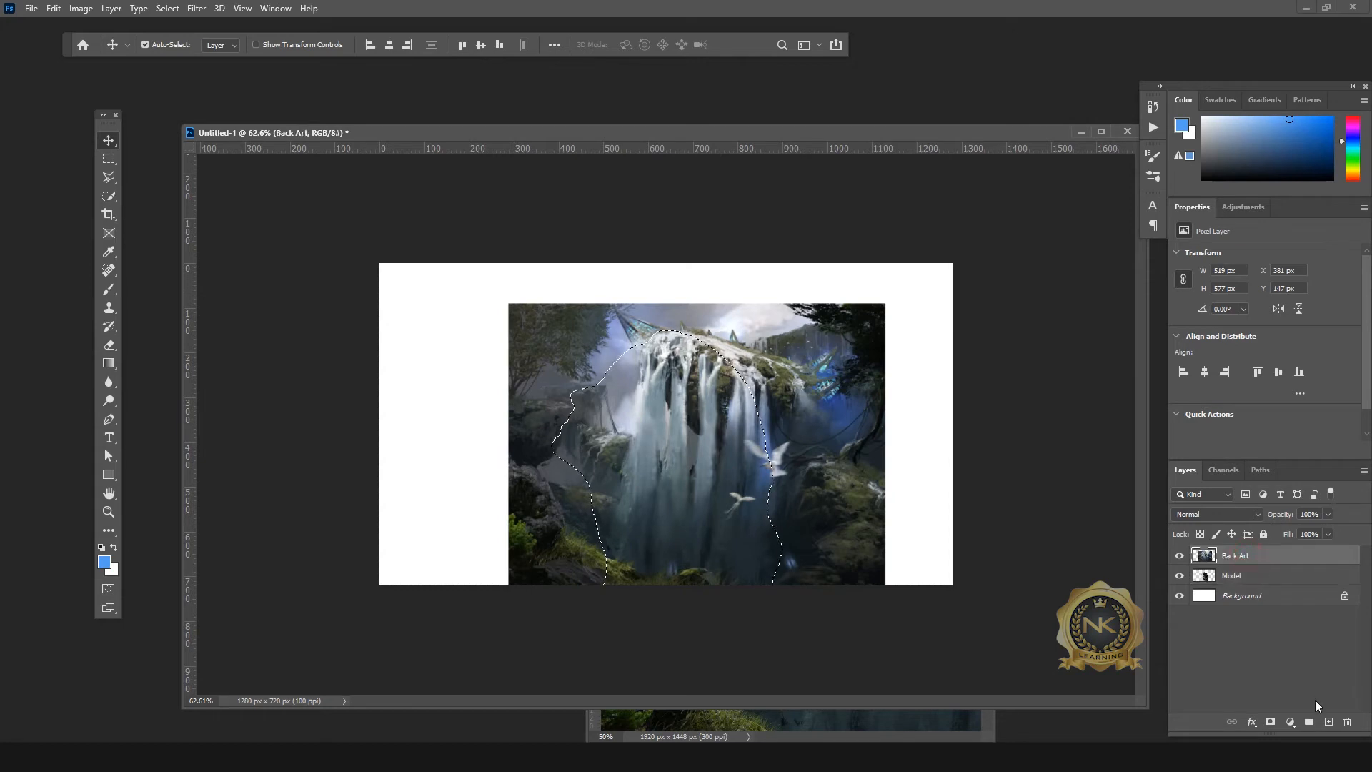
pyautogui.click(1271, 723)
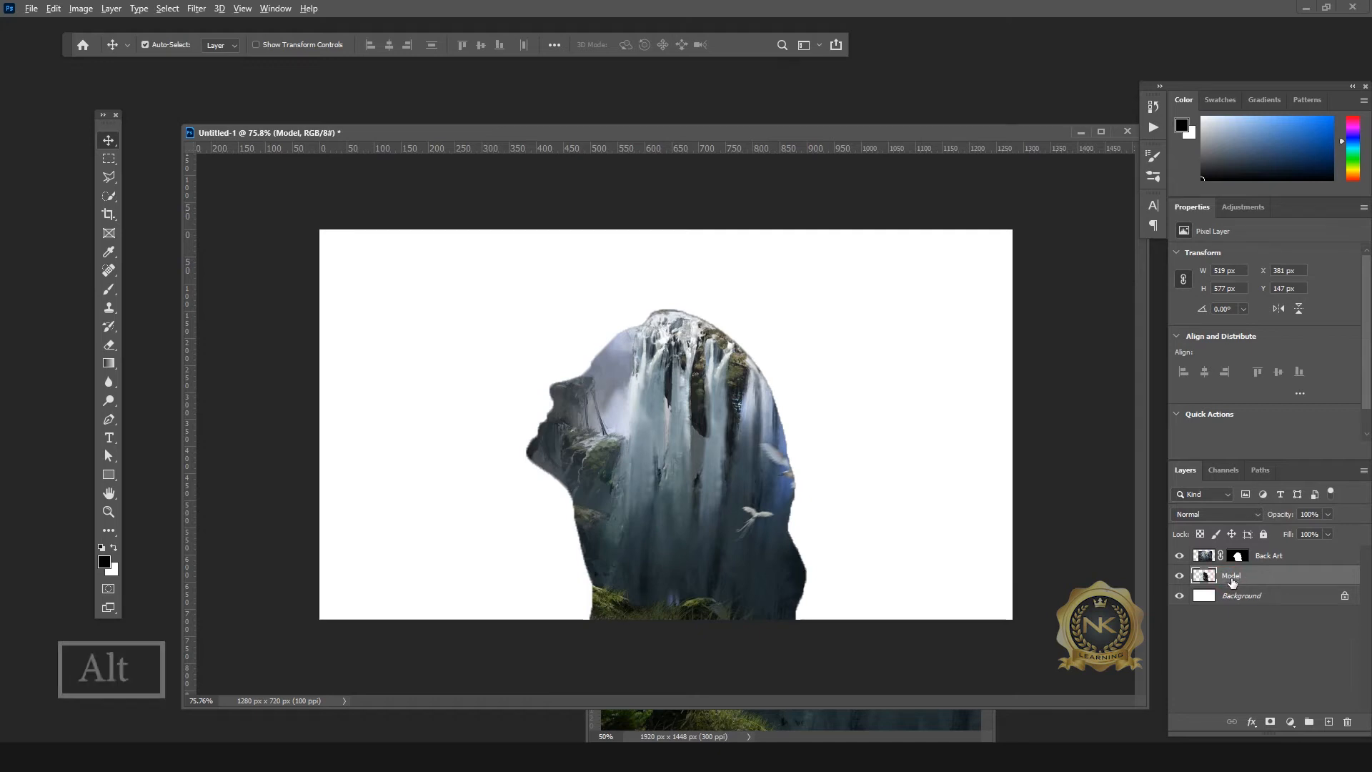
# Step: Duplicate the Model layer above Back Art and set the copy to Lighten blending at 50% opacity
pyautogui.moveTo(1237, 584); pyautogui.dragTo(1231, 551)
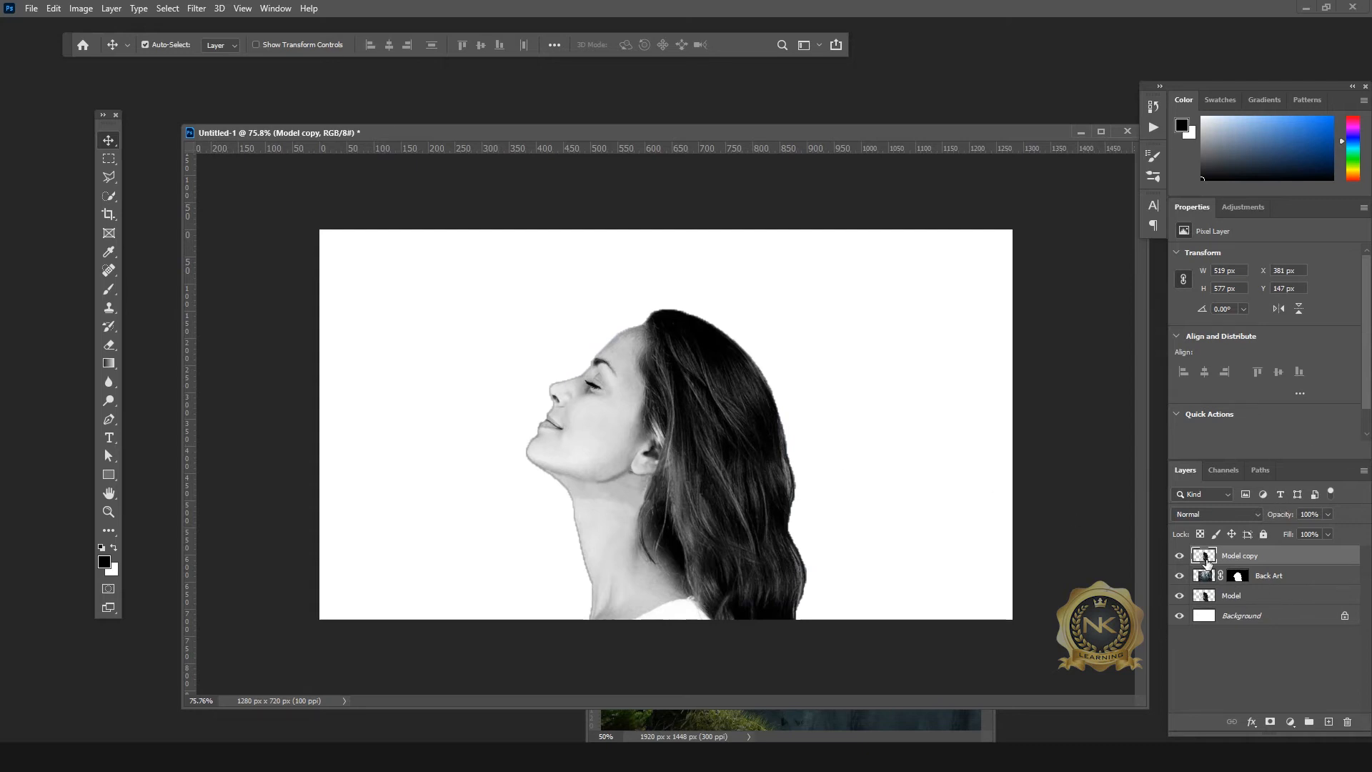
pyautogui.click(1218, 517)
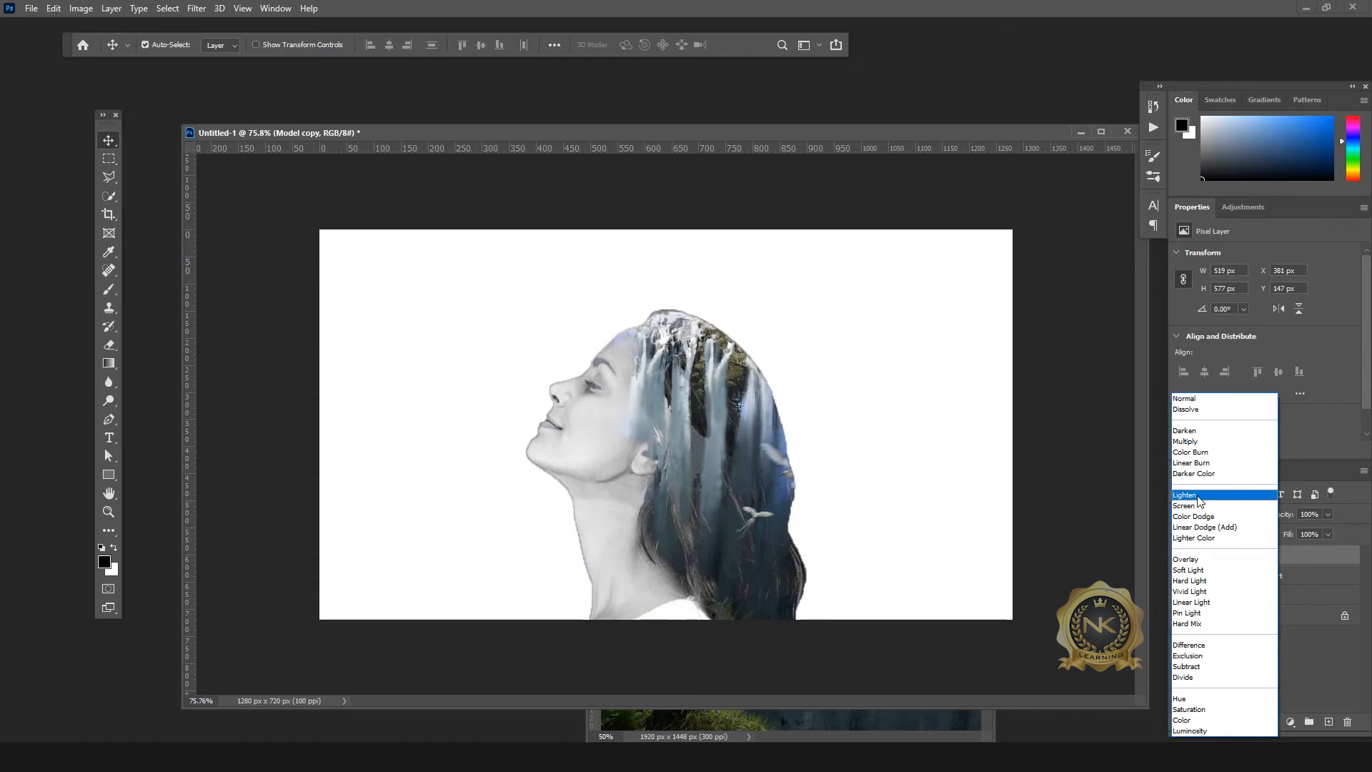
pyautogui.click(1200, 501)
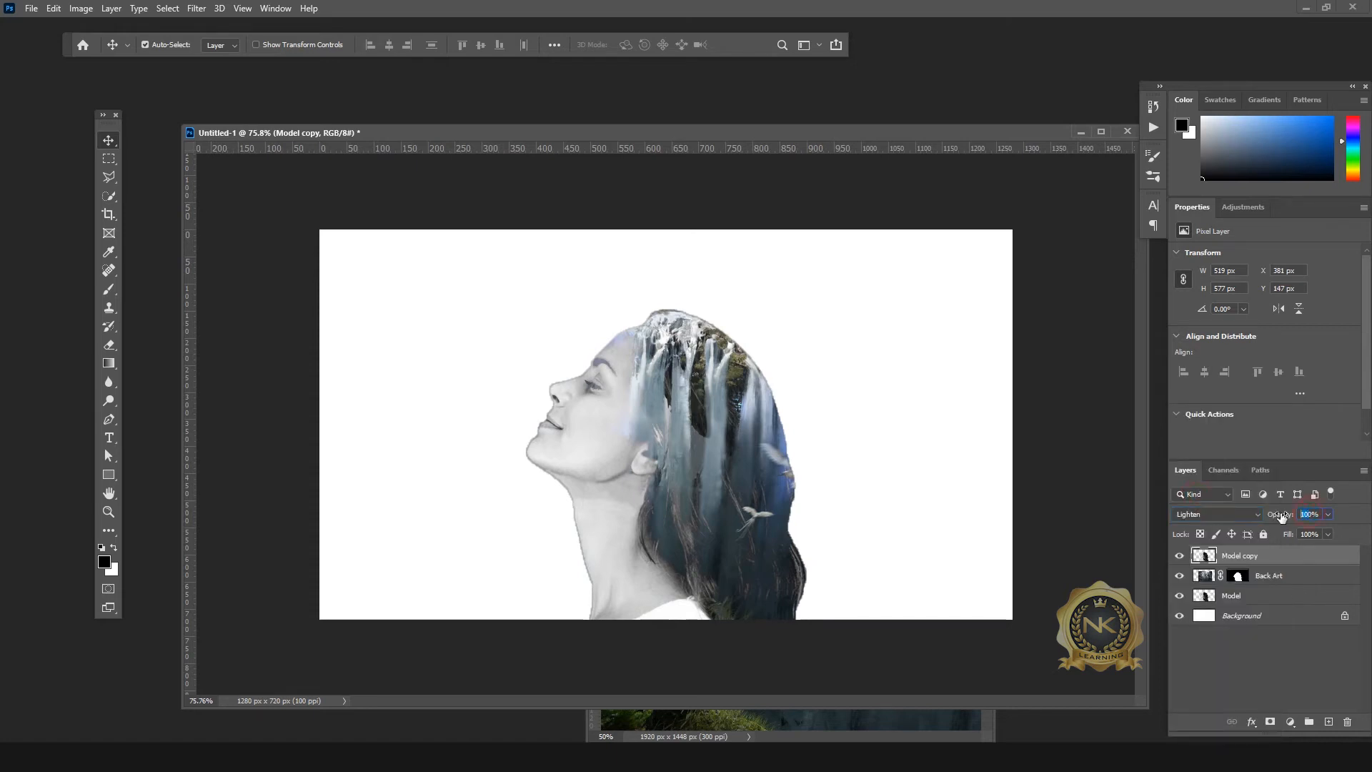
pyautogui.write('50')
pyautogui.press('Return')
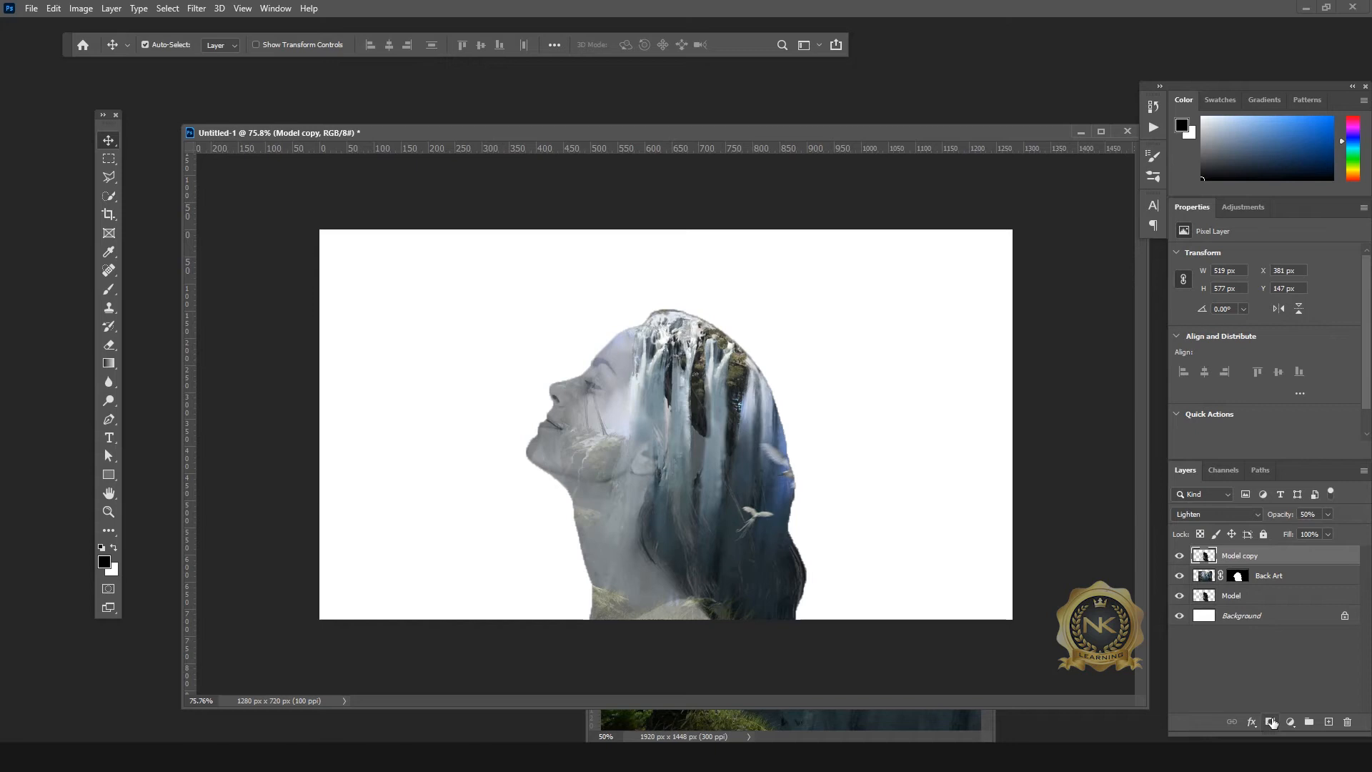
# Step: Add a white layer mask to Model copy, and brush black at 45% opacity on the Back Art mask over the eye, nose and mouth
pyautogui.click(1271, 722)
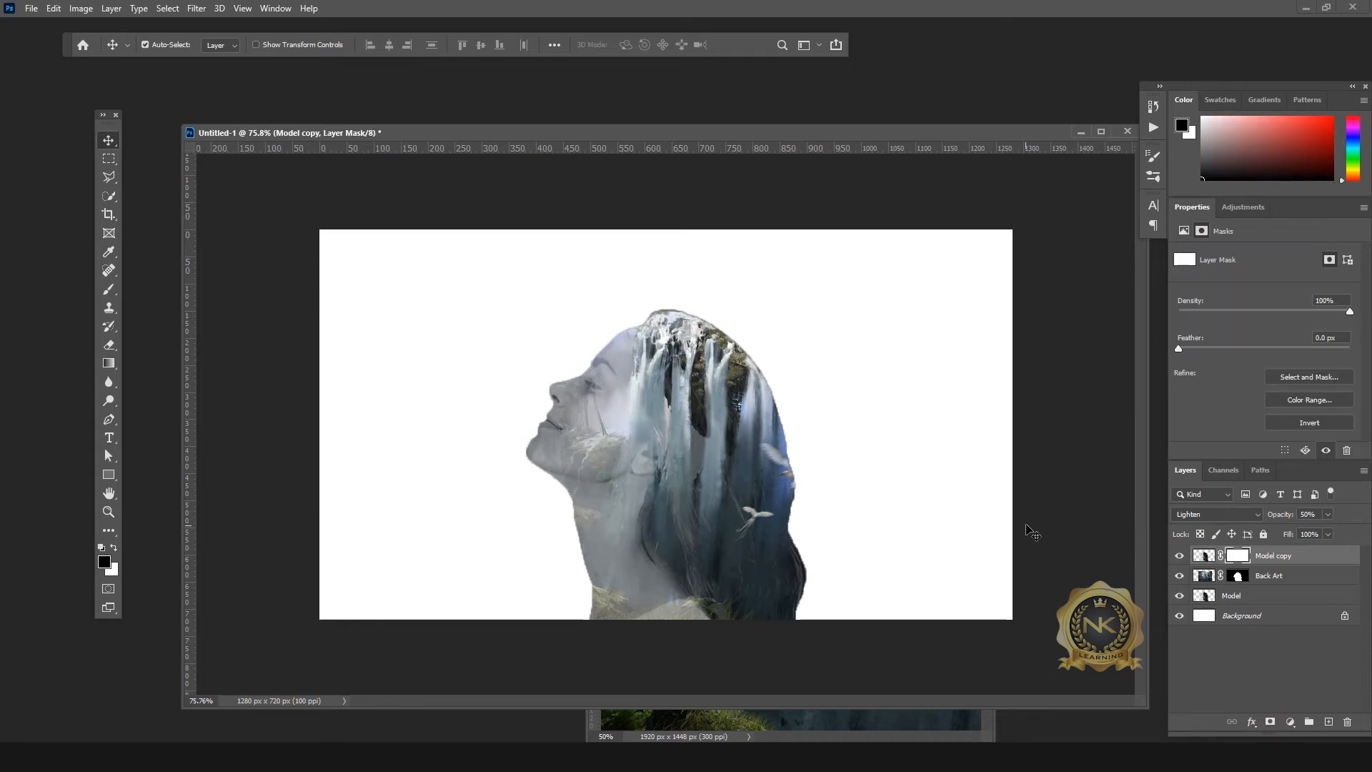
pyautogui.click(111, 293)
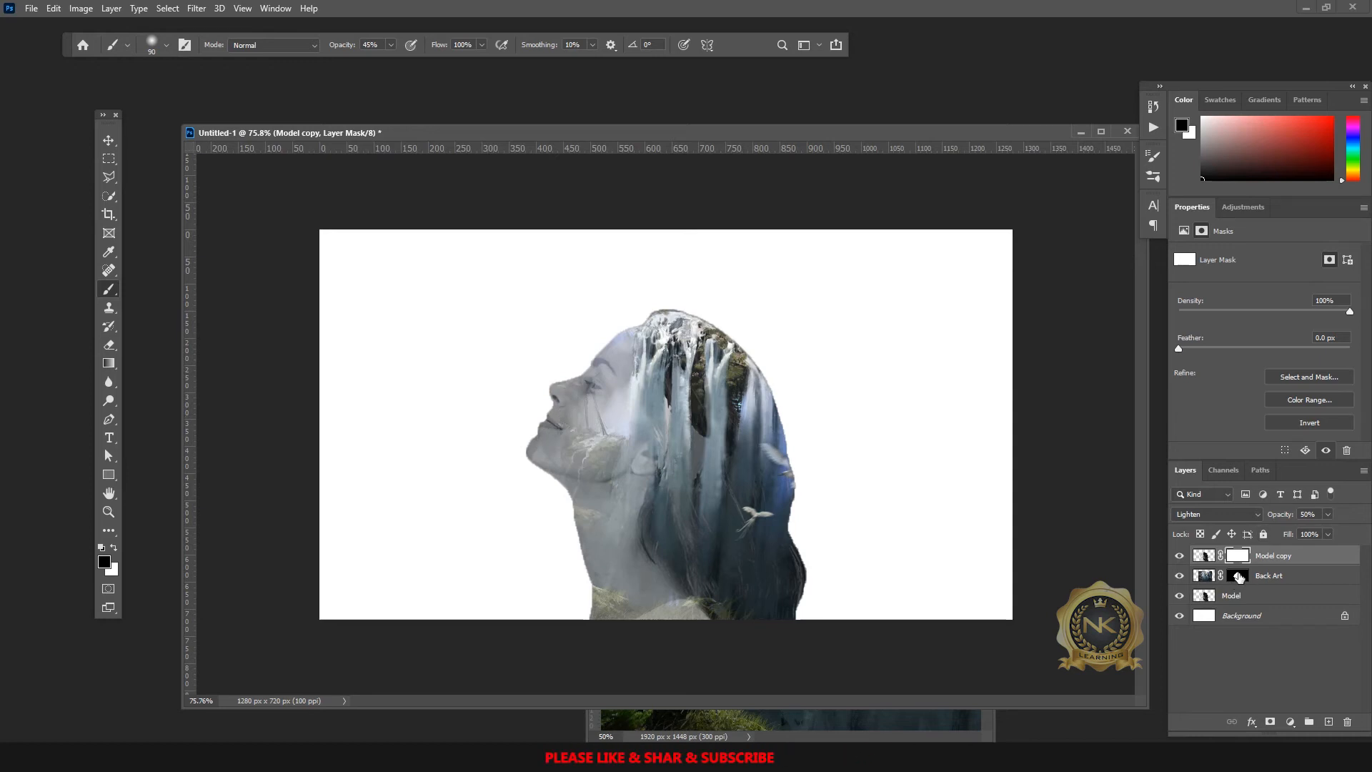
pyautogui.click(1239, 576)
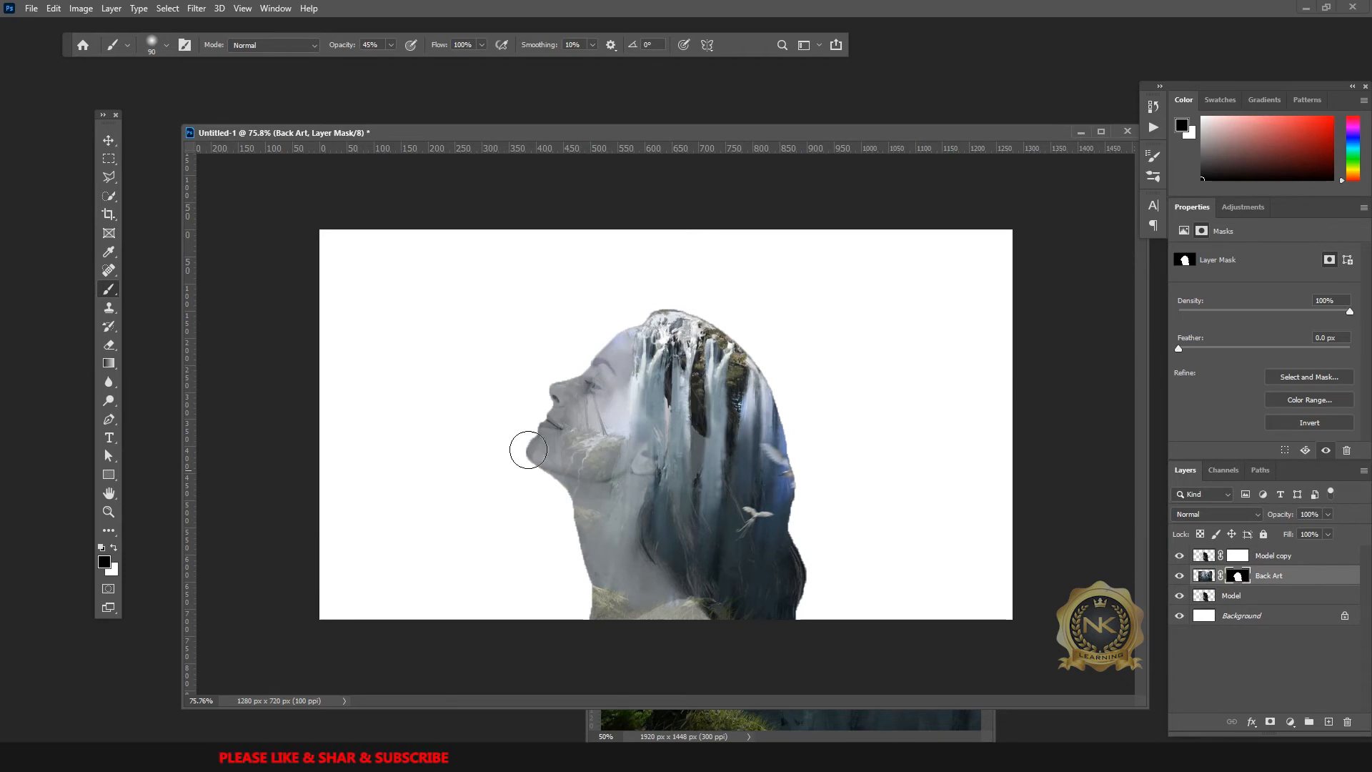
pyautogui.moveTo(586, 394)
pyautogui.mouseDown()
pyautogui.moveTo(574, 421)
pyautogui.moveTo(582, 403)
pyautogui.mouseUp()
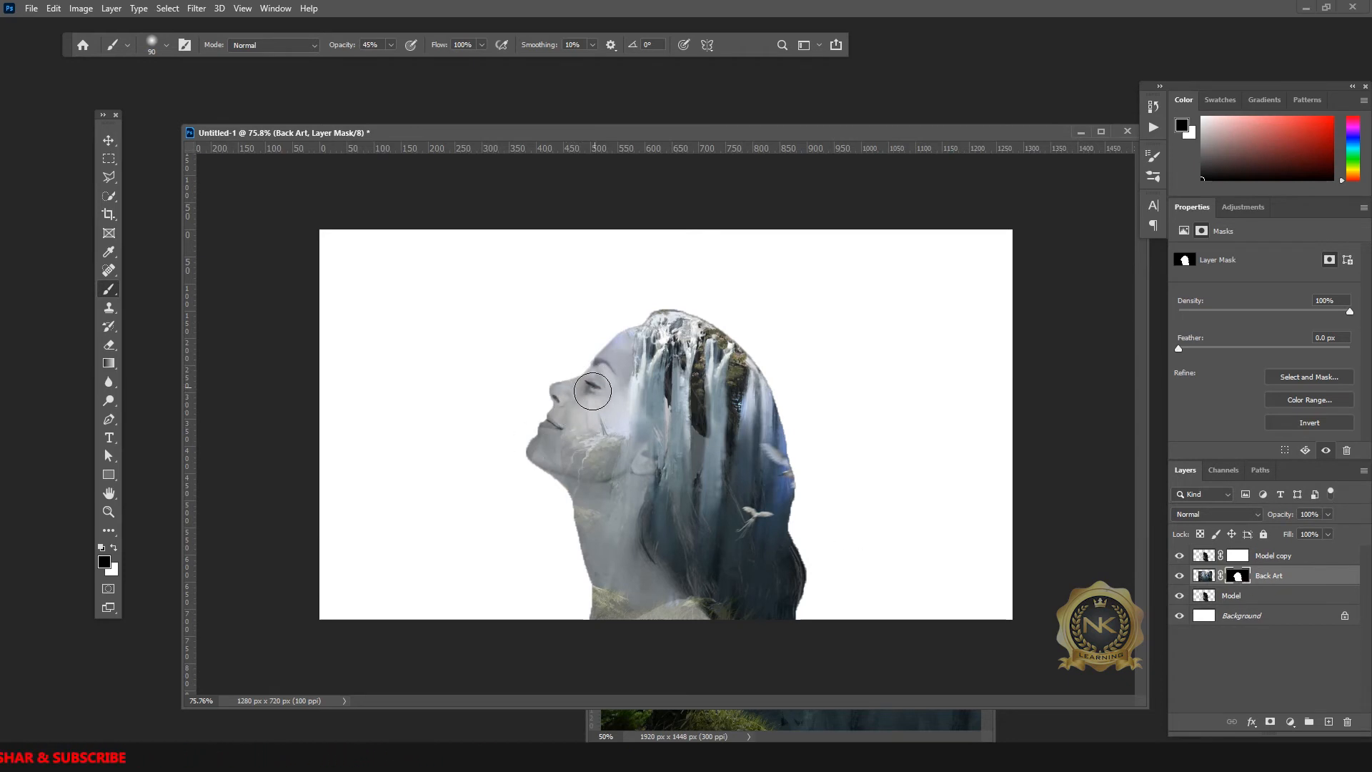
pyautogui.moveTo(563, 404)
pyautogui.mouseDown()
pyautogui.moveTo(539, 454)
pyautogui.moveTo(563, 397)
pyautogui.moveTo(599, 366)
pyautogui.moveTo(590, 388)
pyautogui.moveTo(489, 377)
pyautogui.mouseUp()
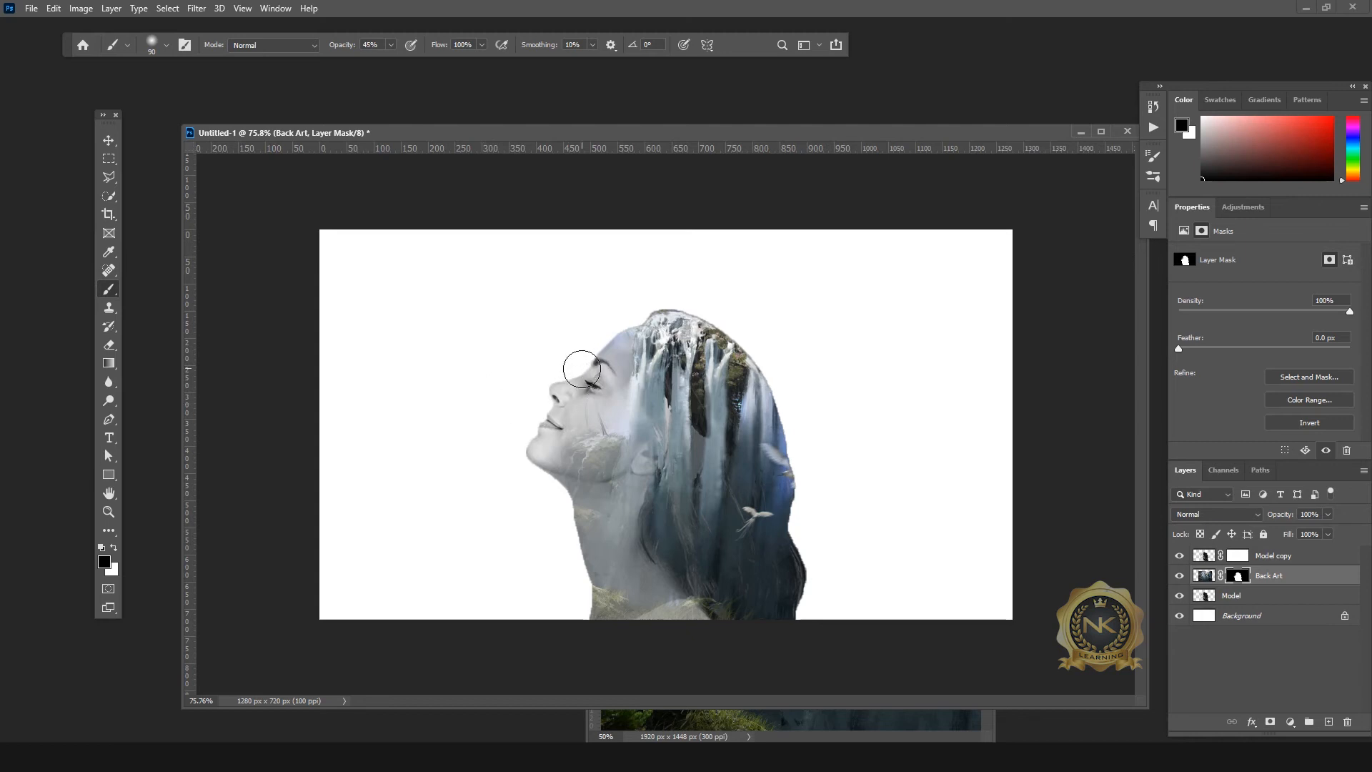
pyautogui.moveTo(581, 371)
pyautogui.mouseDown()
pyautogui.moveTo(554, 437)
pyautogui.moveTo(538, 439)
pyautogui.moveTo(600, 370)
pyautogui.mouseUp()
# Step: Brush black on the Model copy mask across the base of the neck and lower hair to bring out the grassy rocks
pyautogui.click(1237, 556)
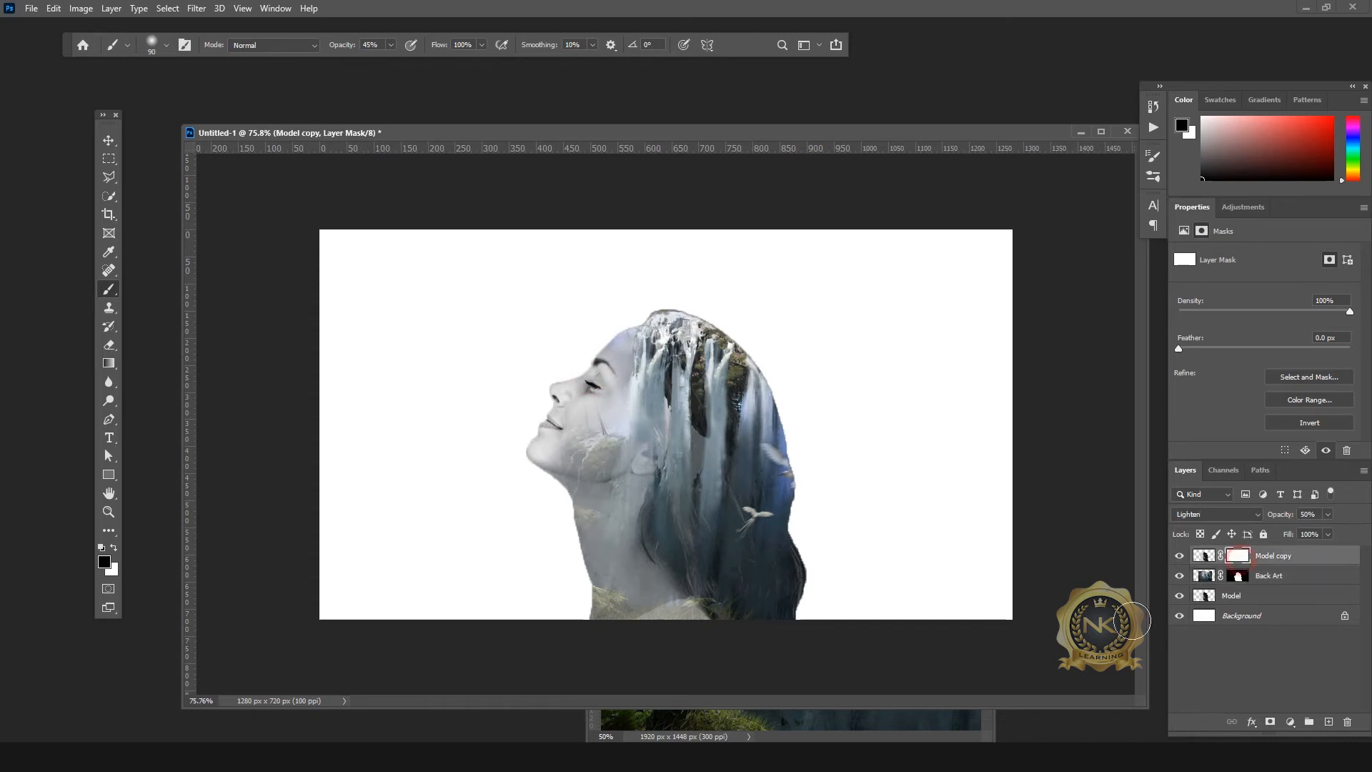
pyautogui.moveTo(628, 552); pyautogui.dragTo(624, 601)
pyautogui.scroll(-1, 707, 527)
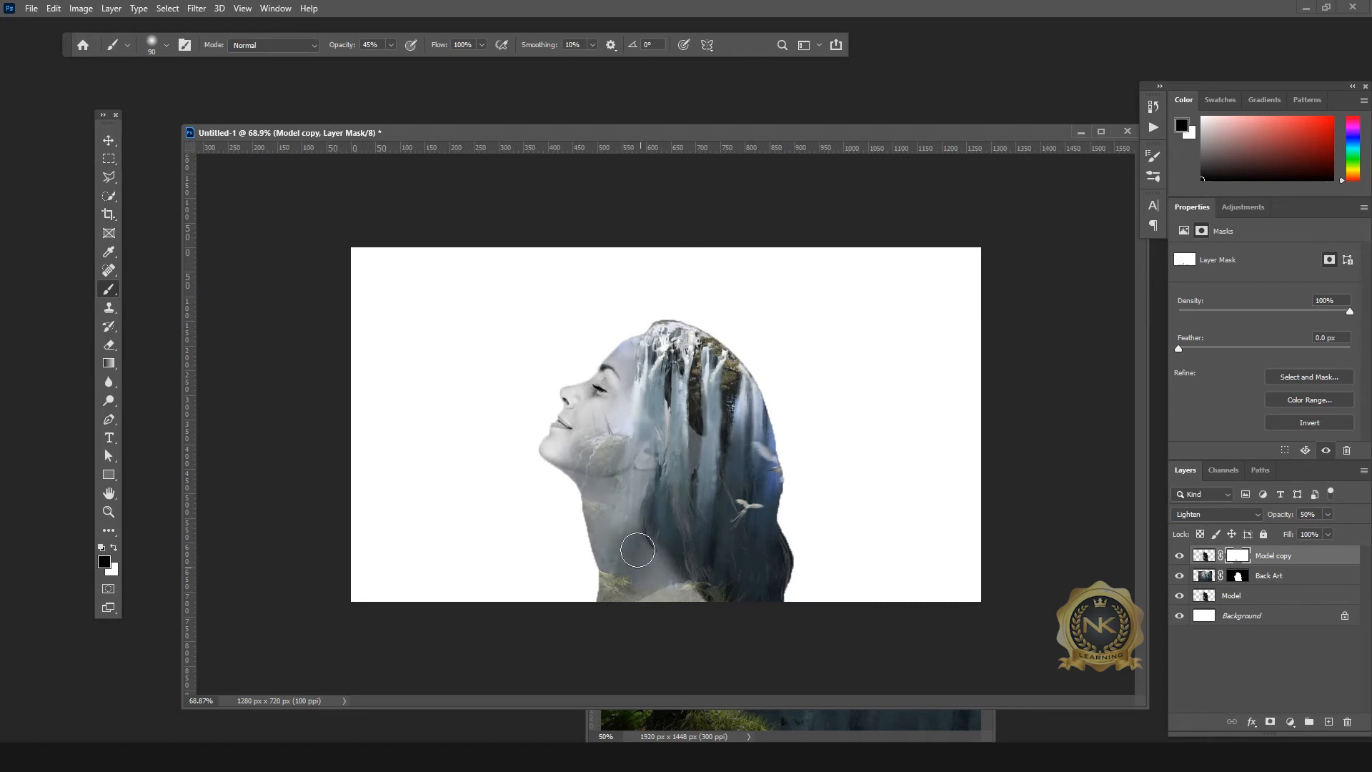
pyautogui.moveTo(668, 575)
pyautogui.mouseDown()
pyautogui.moveTo(695, 619)
pyautogui.moveTo(651, 558)
pyautogui.moveTo(671, 602)
pyautogui.moveTo(646, 575)
pyautogui.moveTo(644, 602)
pyautogui.moveTo(612, 595)
pyautogui.moveTo(646, 585)
pyautogui.moveTo(636, 594)
pyautogui.moveTo(731, 614)
pyautogui.moveTo(698, 590)
pyautogui.moveTo(717, 604)
pyautogui.moveTo(672, 594)
pyautogui.moveTo(695, 591)
pyautogui.moveTo(605, 604)
pyautogui.mouseUp()
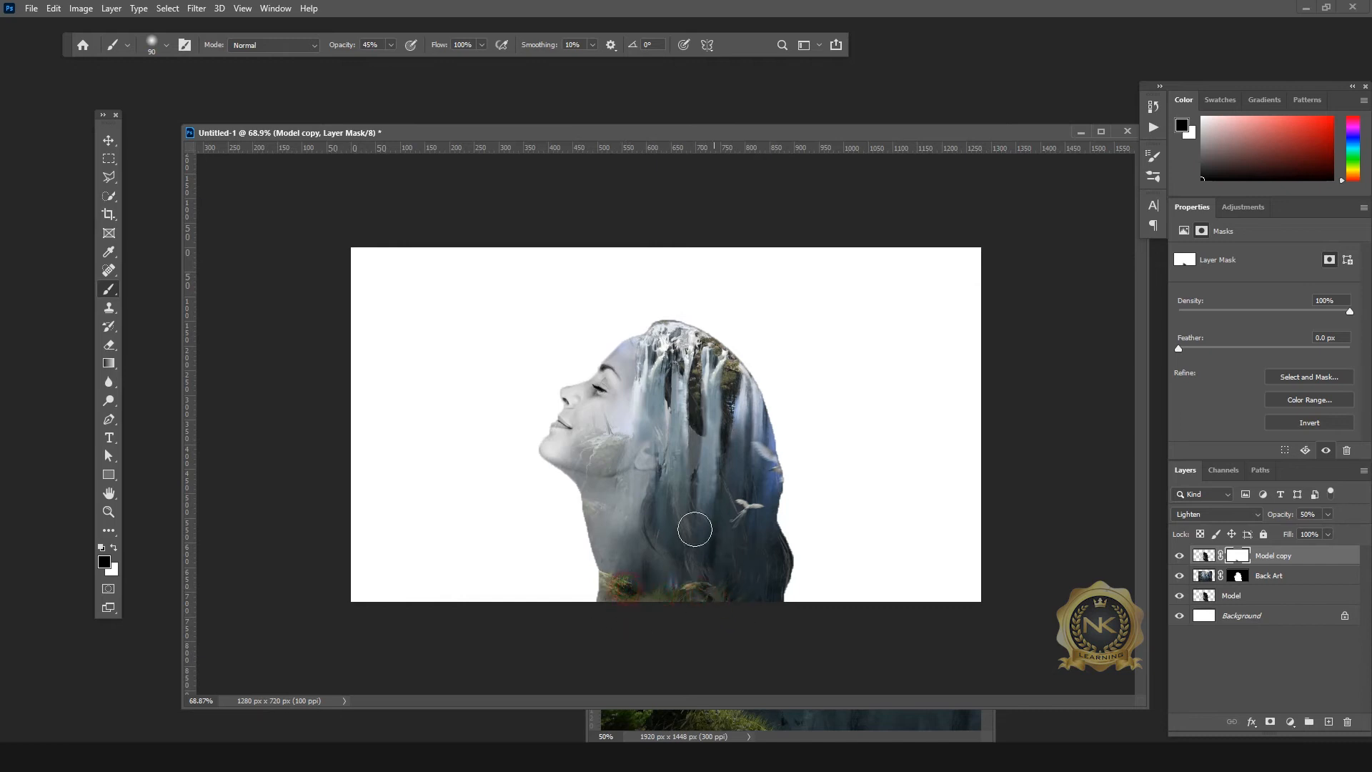
pyautogui.moveTo(689, 574); pyautogui.dragTo(703, 588)
pyautogui.moveTo(618, 589)
pyautogui.mouseDown()
pyautogui.moveTo(607, 597)
pyautogui.moveTo(644, 578)
pyautogui.mouseUp()
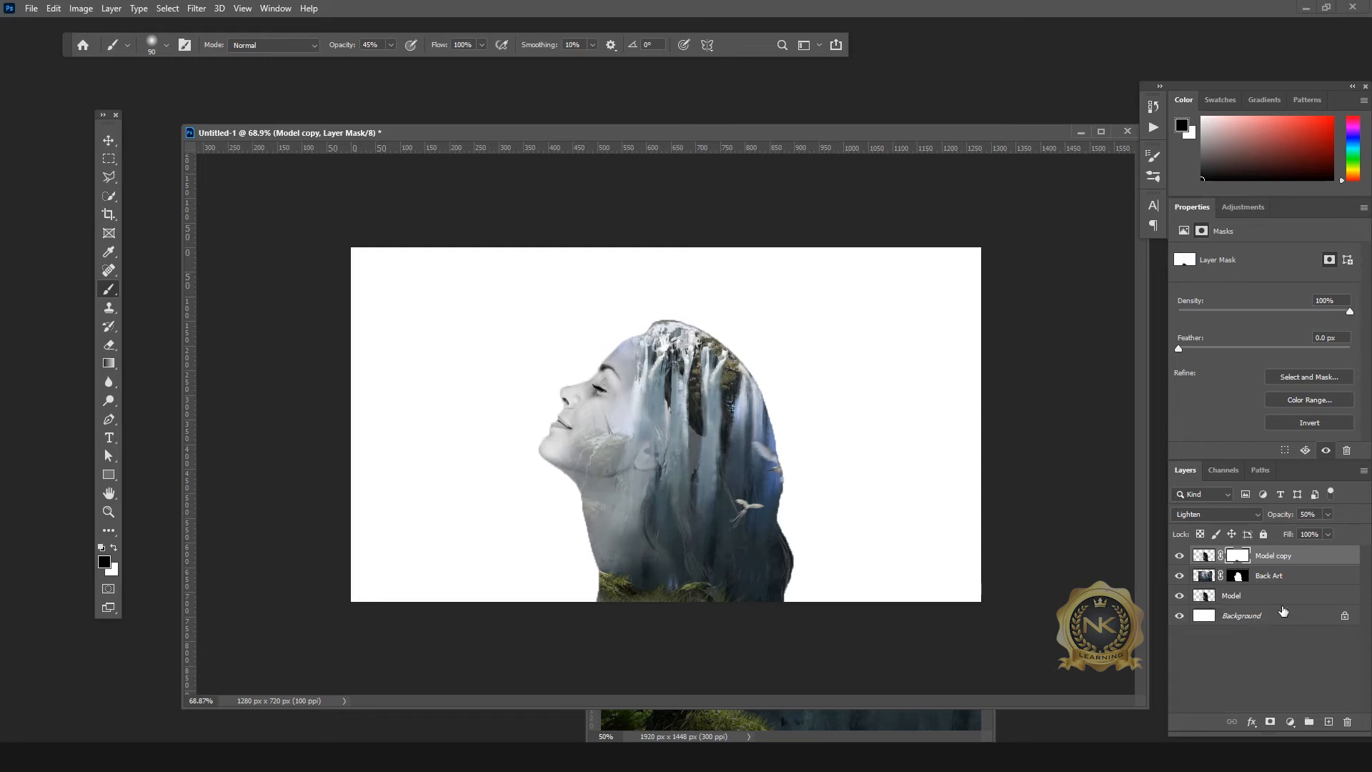
# Step: Add a white (ffffff) Solid Color fill layer and place it between the Model layer and the Background
pyautogui.click(1293, 721)
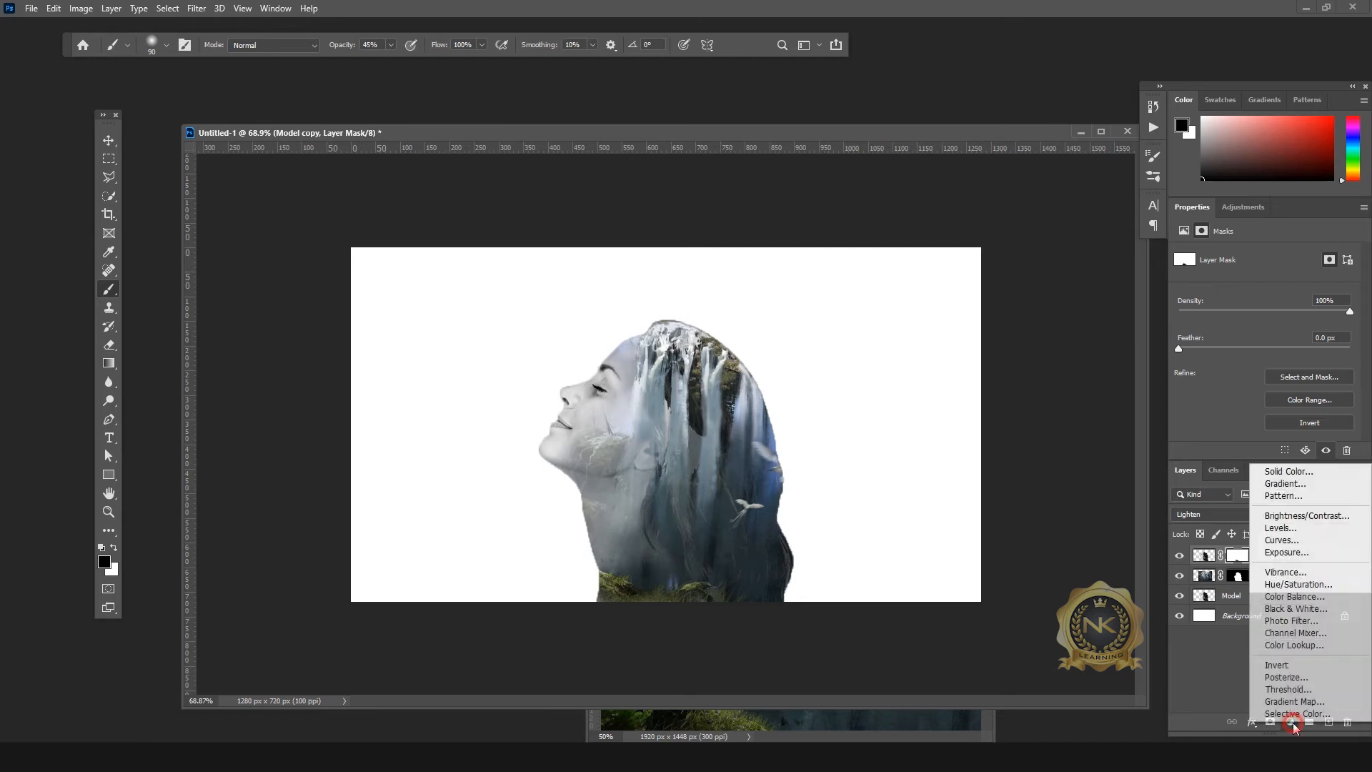
pyautogui.click(1302, 472)
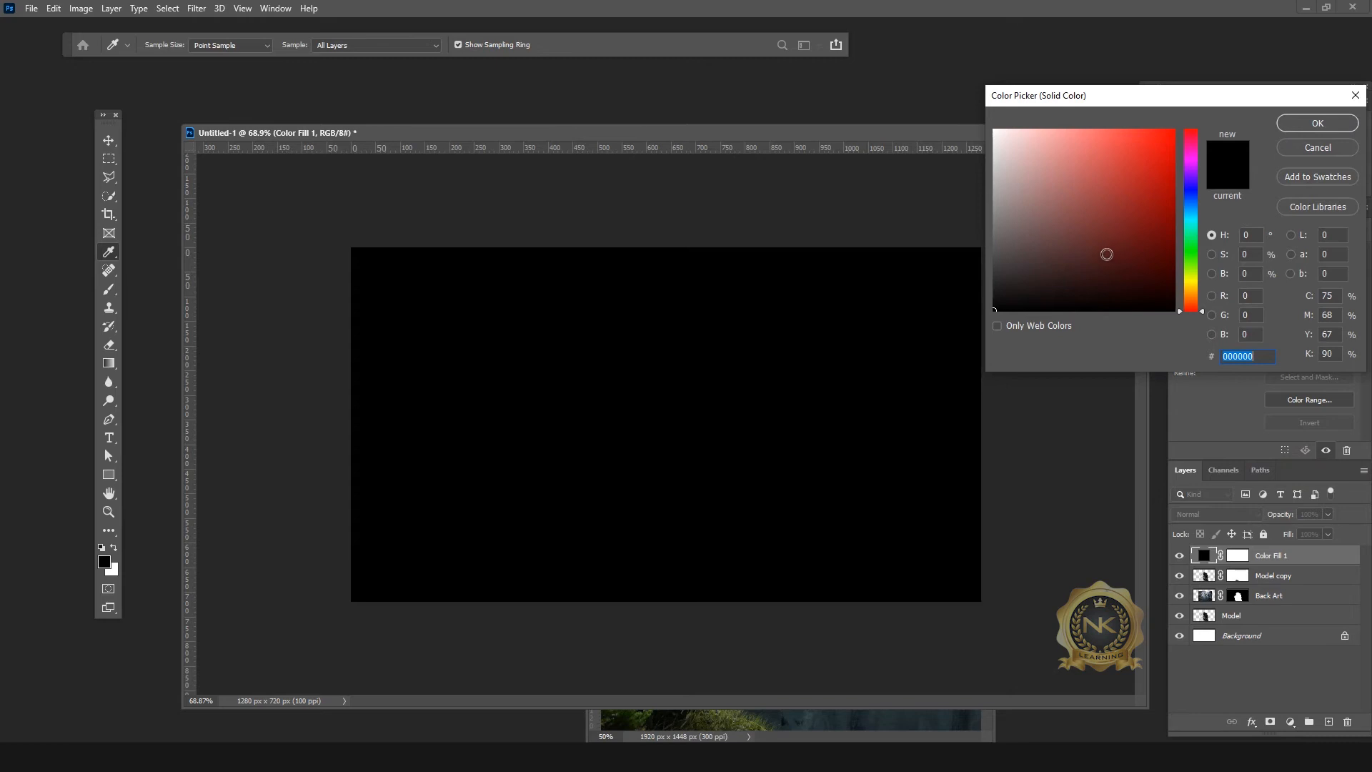
pyautogui.write('ffffff')
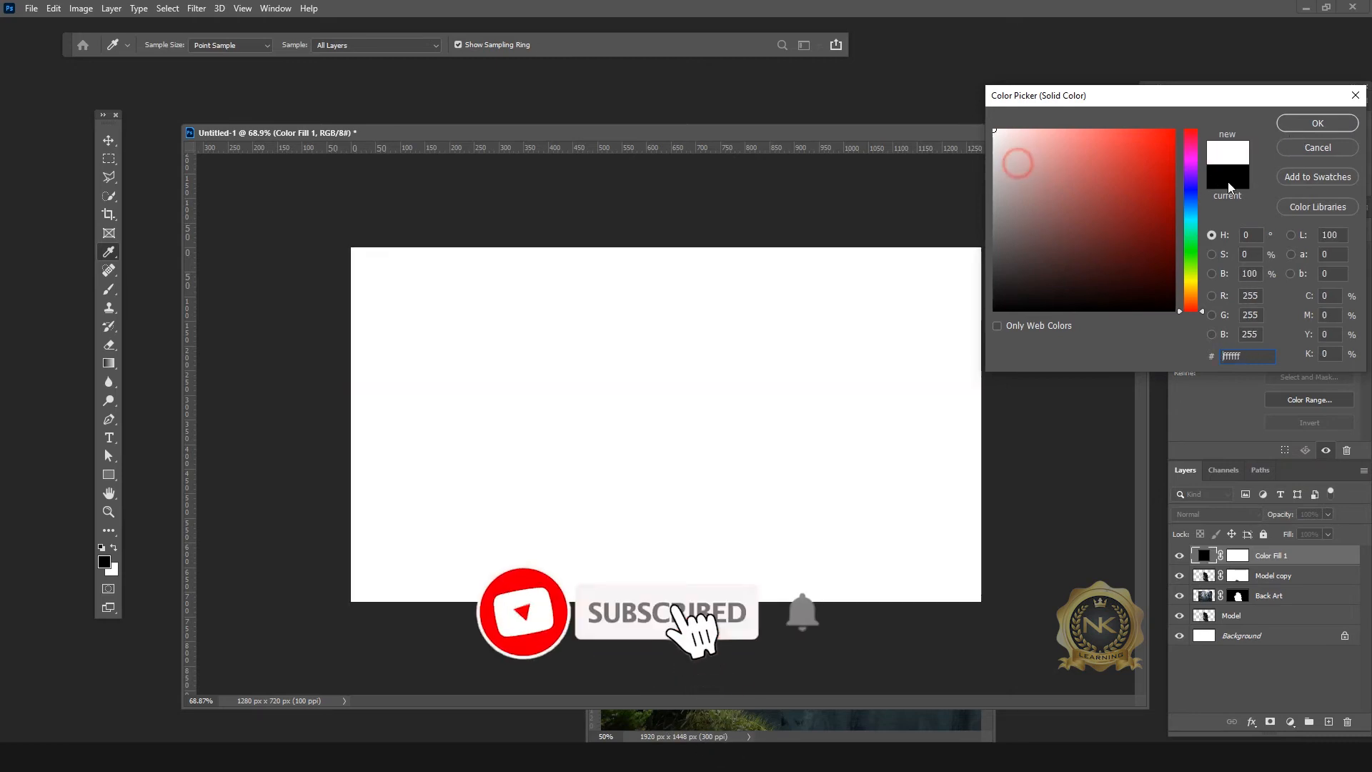
pyautogui.click(1311, 126)
pyautogui.moveTo(1272, 562); pyautogui.dragTo(1273, 620)
# Step: Recolour the fill layer to a light blue-grey by sampling the waterfall and lightening the sampled tone
pyautogui.doubleClick(1203, 621)
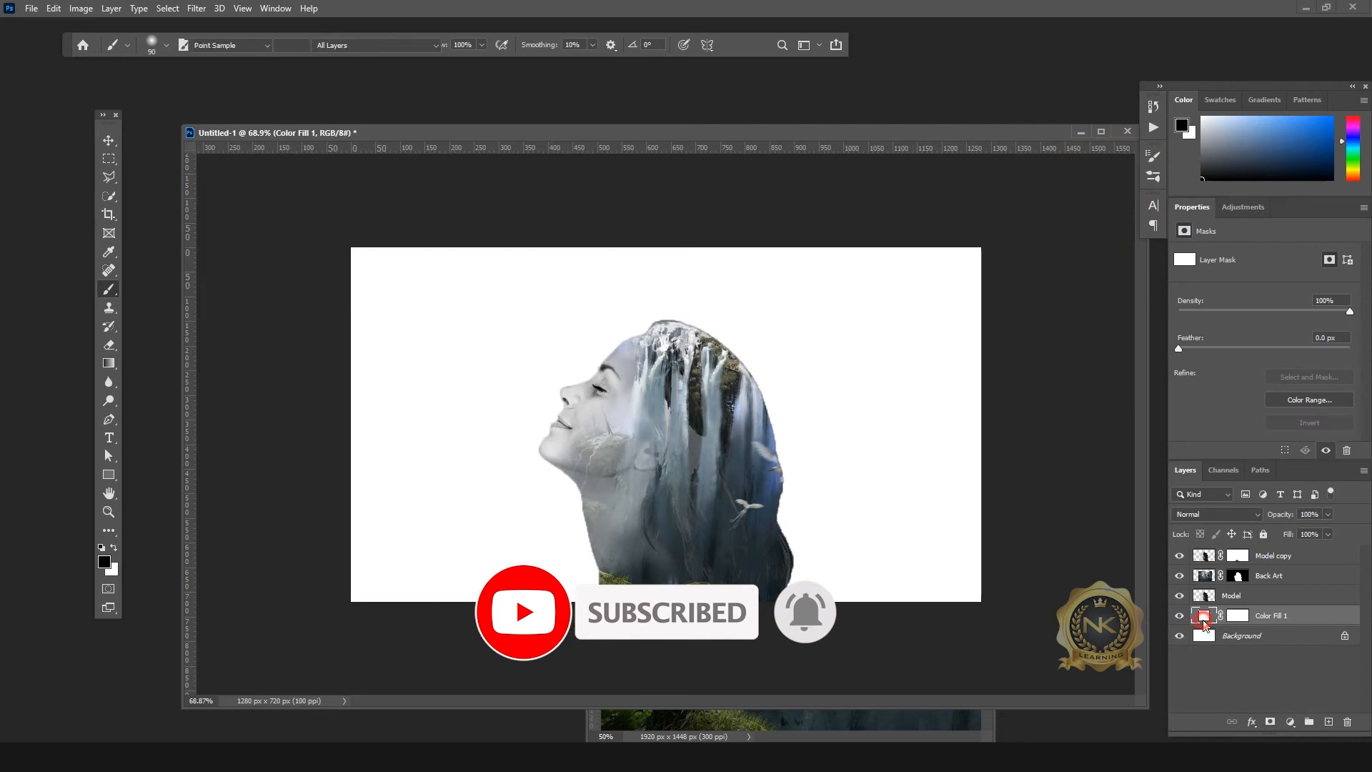
pyautogui.click(654, 408)
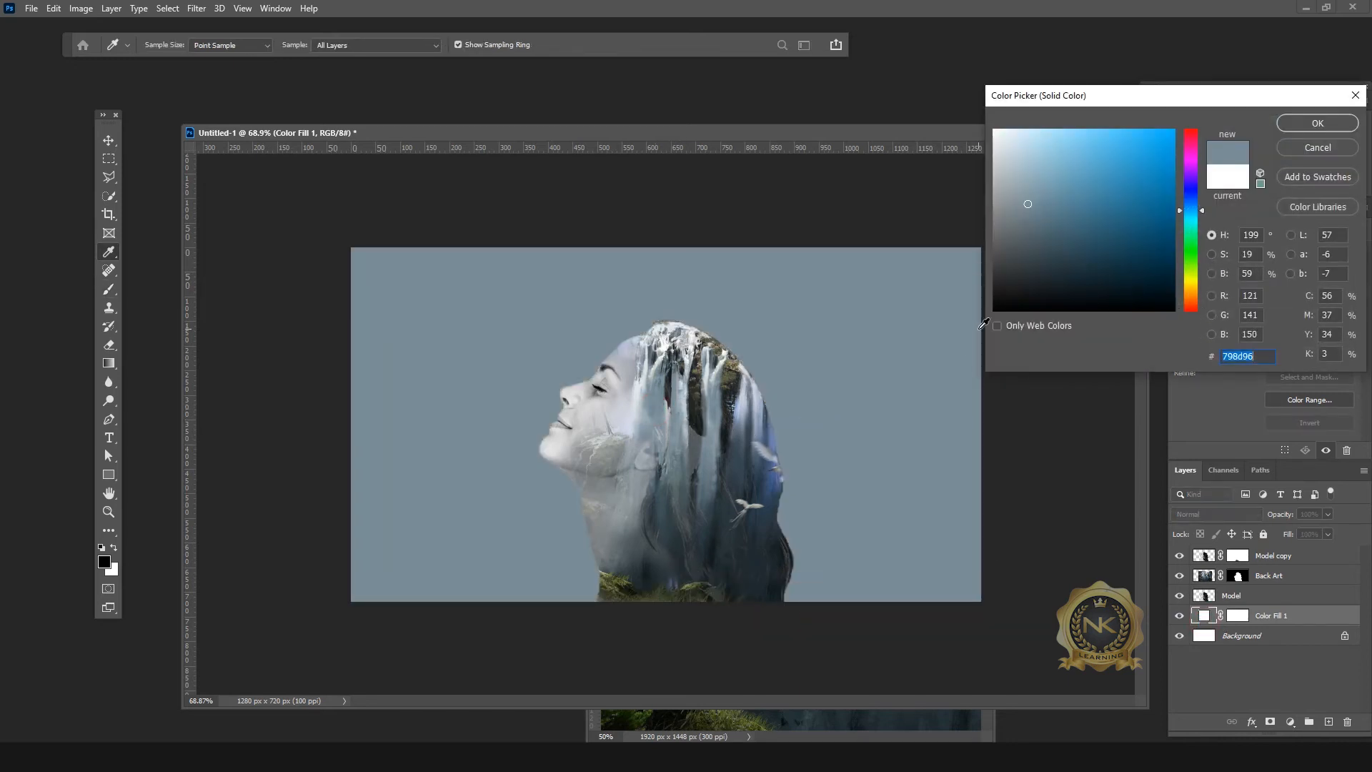
pyautogui.click(1022, 203)
pyautogui.click(1010, 184)
pyautogui.moveTo(1013, 186)
pyautogui.mouseDown()
pyautogui.moveTo(1040, 230)
pyautogui.moveTo(1010, 190)
pyautogui.moveTo(1008, 203)
pyautogui.moveTo(1013, 179)
pyautogui.mouseUp()
pyautogui.click(1317, 123)
pyautogui.press('b')
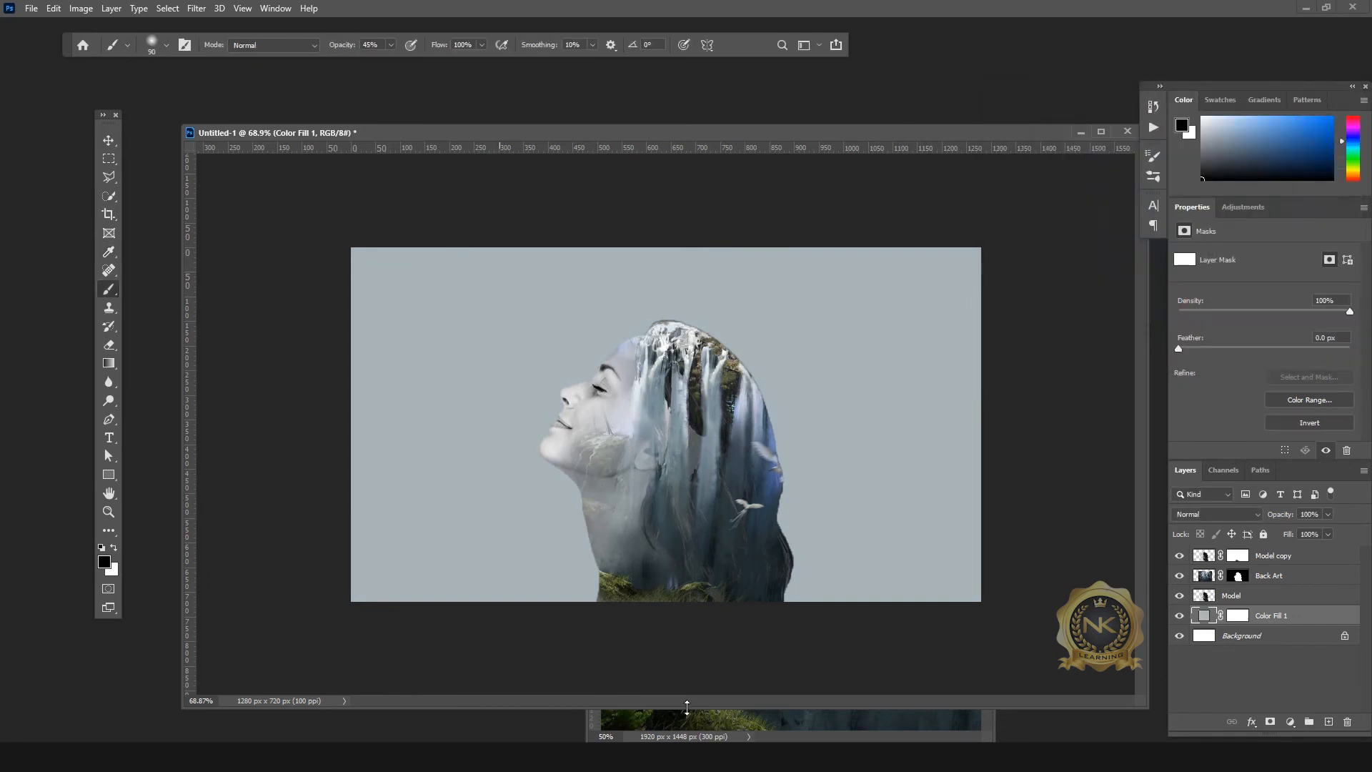
# Step: Duplicate the Back Art layer and delete the copy's layer mask without applying it
pyautogui.click(1299, 579)
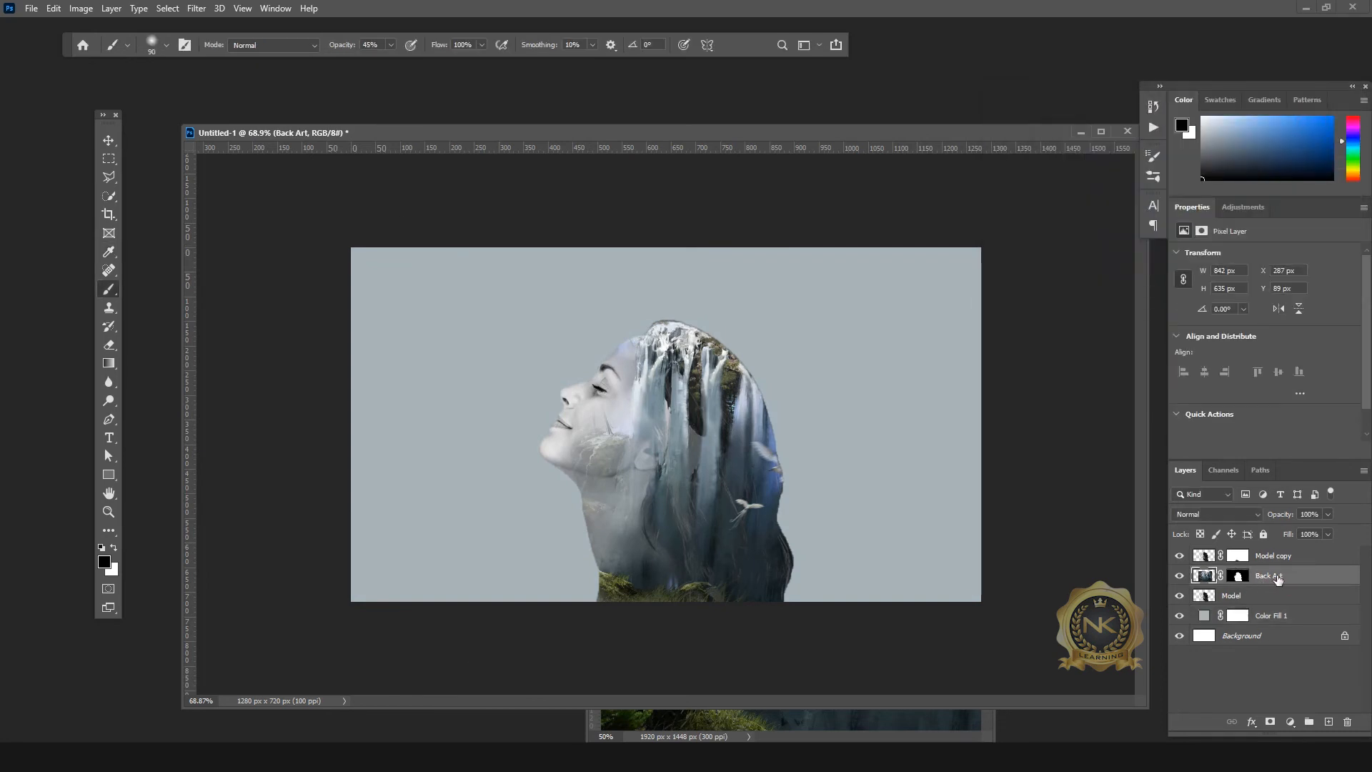
pyautogui.hotkey('ctrl', 'j')
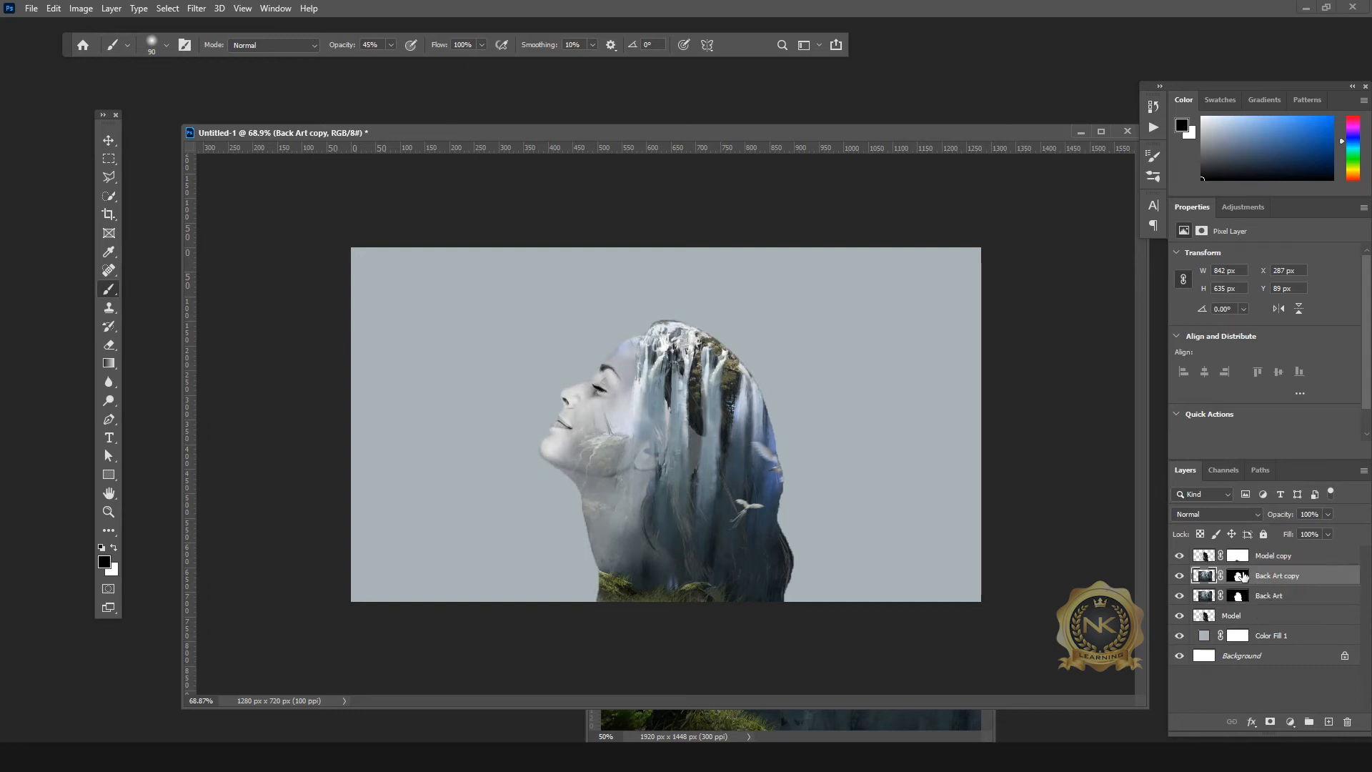
pyautogui.moveTo(1299, 635); pyautogui.dragTo(1347, 723)
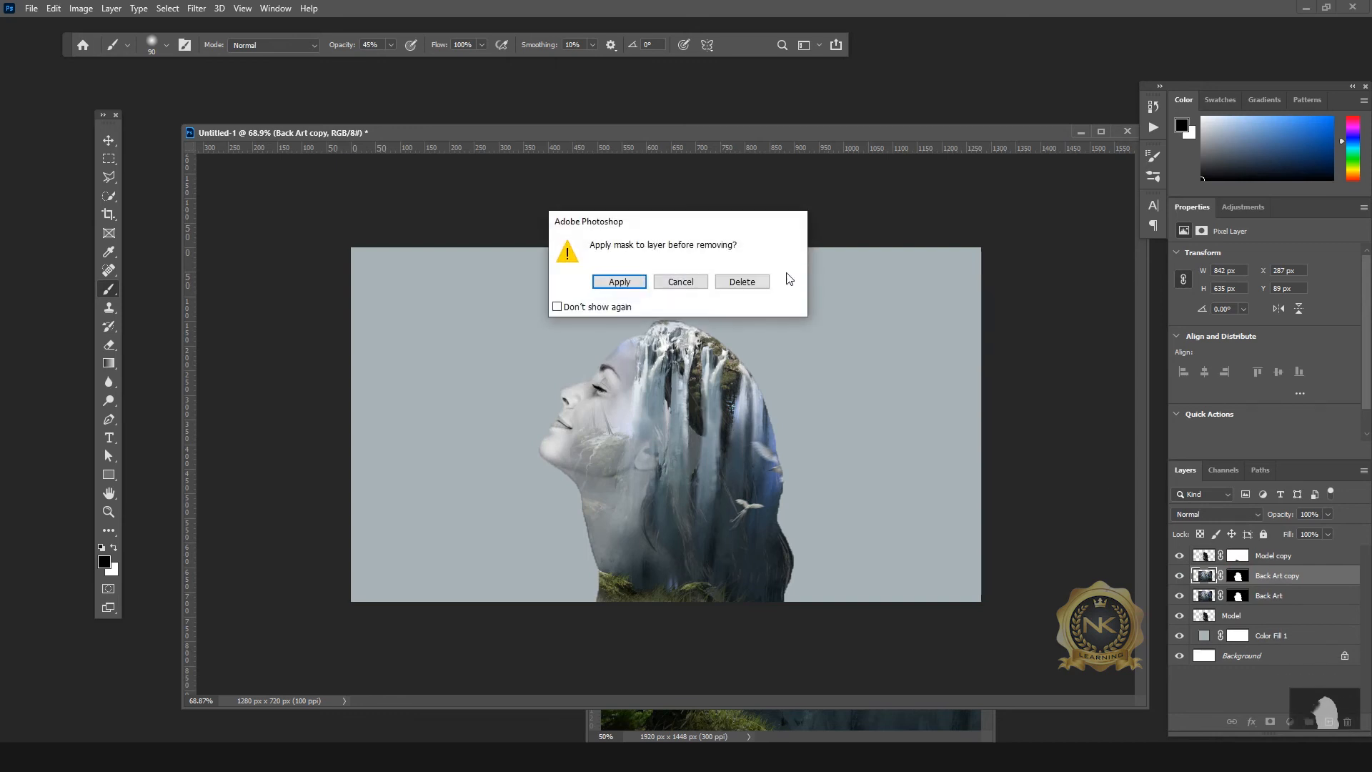
pyautogui.click(743, 281)
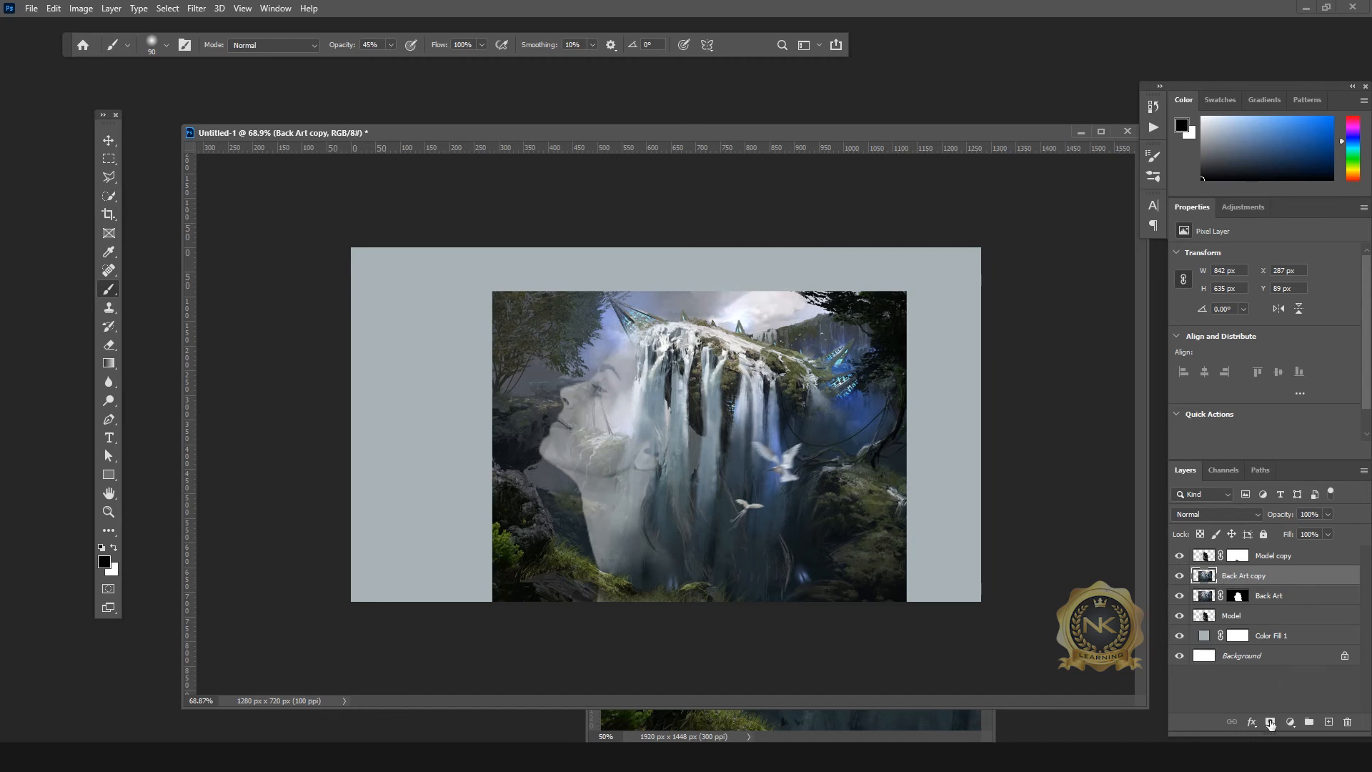
# Step: Give the Back Art copy layer a black layer mask that hides the whole image, instead of a white one
pyautogui.click(1269, 723)
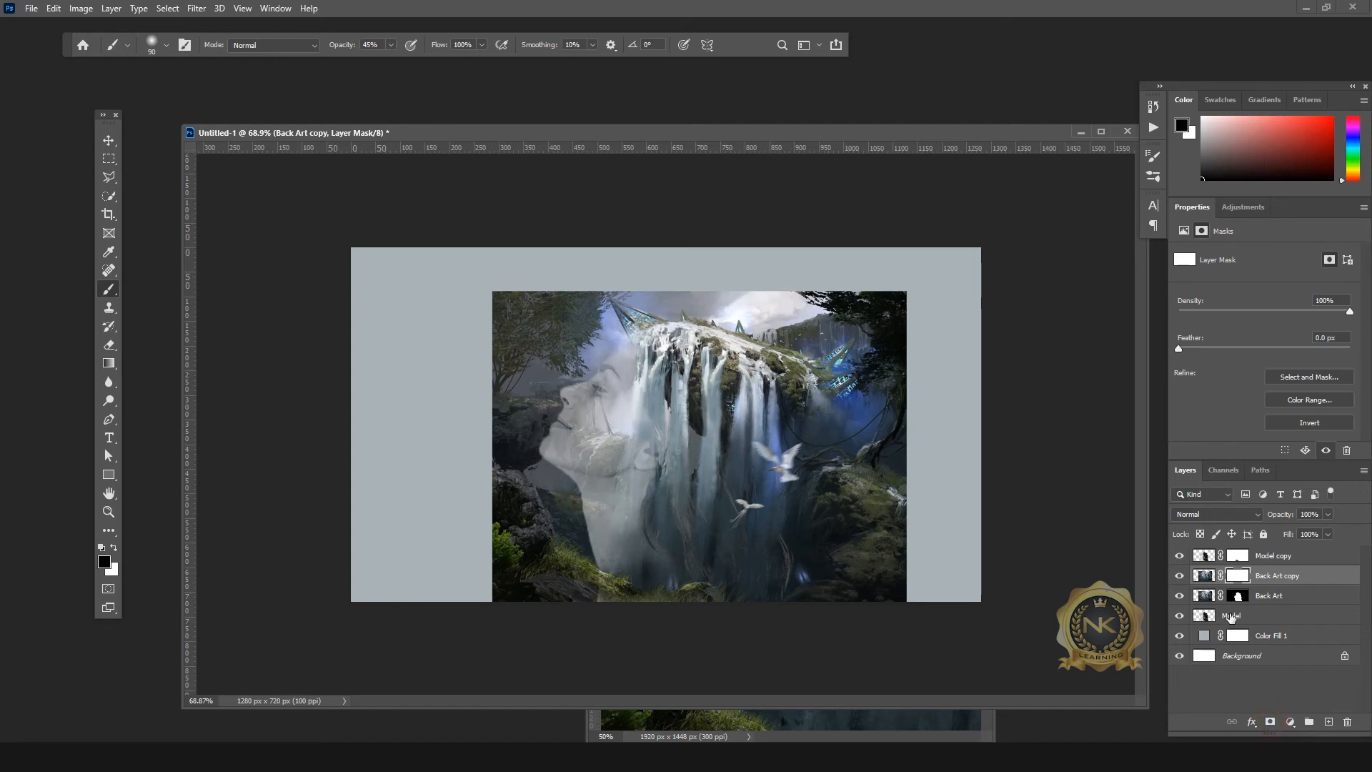
pyautogui.hotkey('ctrl', 'z')
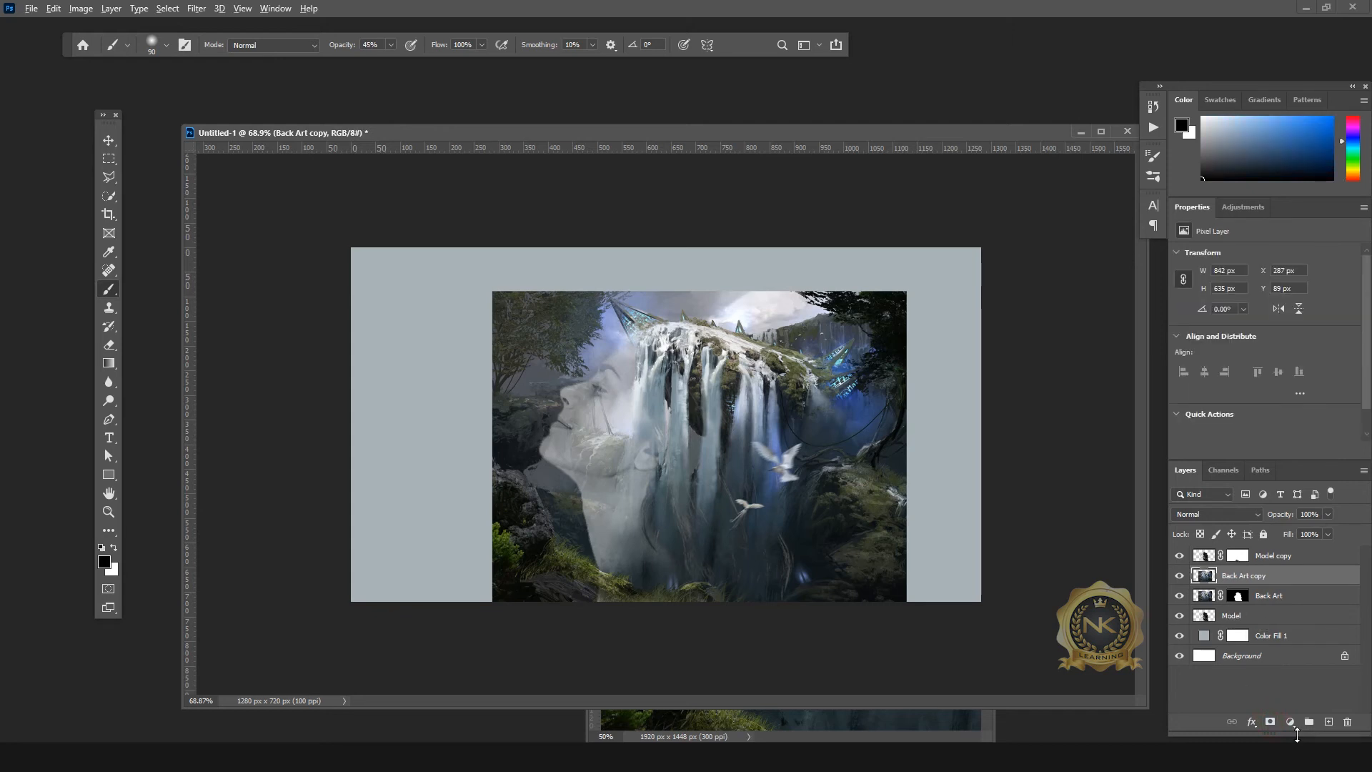
pyautogui.keyDown('alt'); pyautogui.click(1270, 724); pyautogui.keyUp('alt')
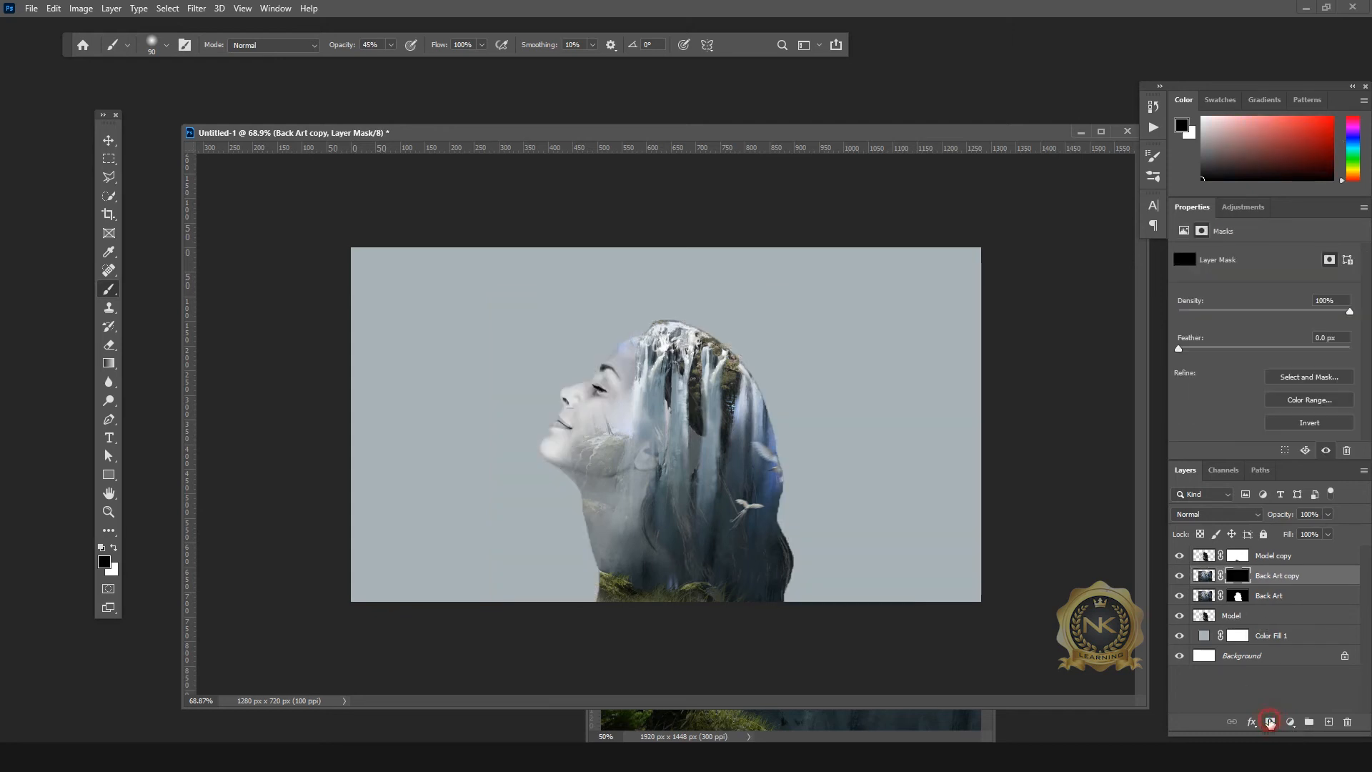
# Step: Paint white on the Back Art copy layer mask to reveal a pointed piece of the waterfall art above the woman's forehead
pyautogui.click(113, 547)
pyautogui.moveTo(651, 315)
pyautogui.mouseDown()
pyautogui.moveTo(613, 322)
pyautogui.moveTo(660, 343)
pyautogui.moveTo(621, 308)
pyautogui.moveTo(645, 338)
pyautogui.mouseUp()
pyautogui.click(631, 315)
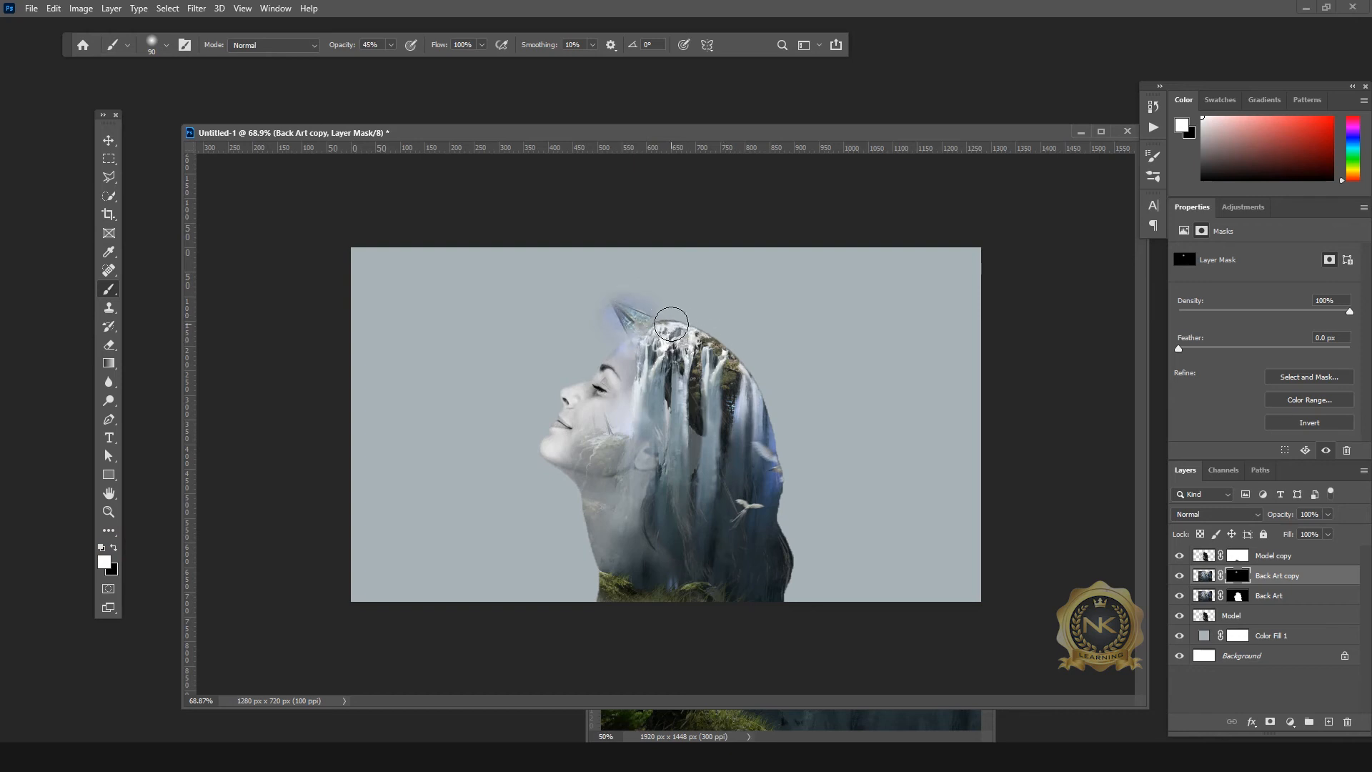
pyautogui.moveTo(636, 324)
pyautogui.mouseDown()
pyautogui.moveTo(628, 297)
pyautogui.moveTo(636, 330)
pyautogui.mouseUp()
pyautogui.scroll(2, 618, 275)
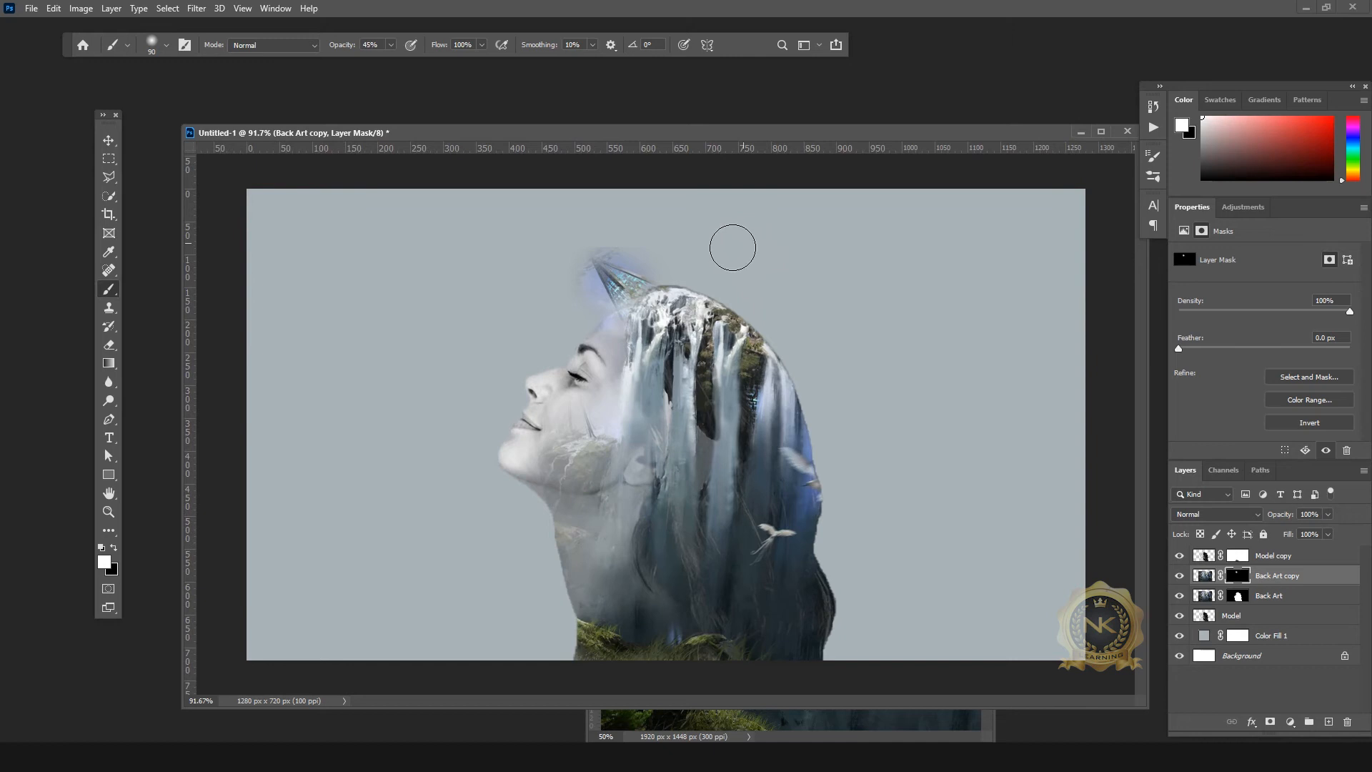
# Step: Raise the brush opacity to 100% and paint black on the mask to trim the soft haze around the revealed point
pyautogui.click(115, 547)
pyautogui.moveTo(574, 288)
pyautogui.mouseDown()
pyautogui.moveTo(582, 306)
pyautogui.moveTo(570, 269)
pyautogui.moveTo(608, 241)
pyautogui.moveTo(645, 248)
pyautogui.moveTo(576, 227)
pyautogui.moveTo(609, 237)
pyautogui.moveTo(593, 234)
pyautogui.mouseUp()
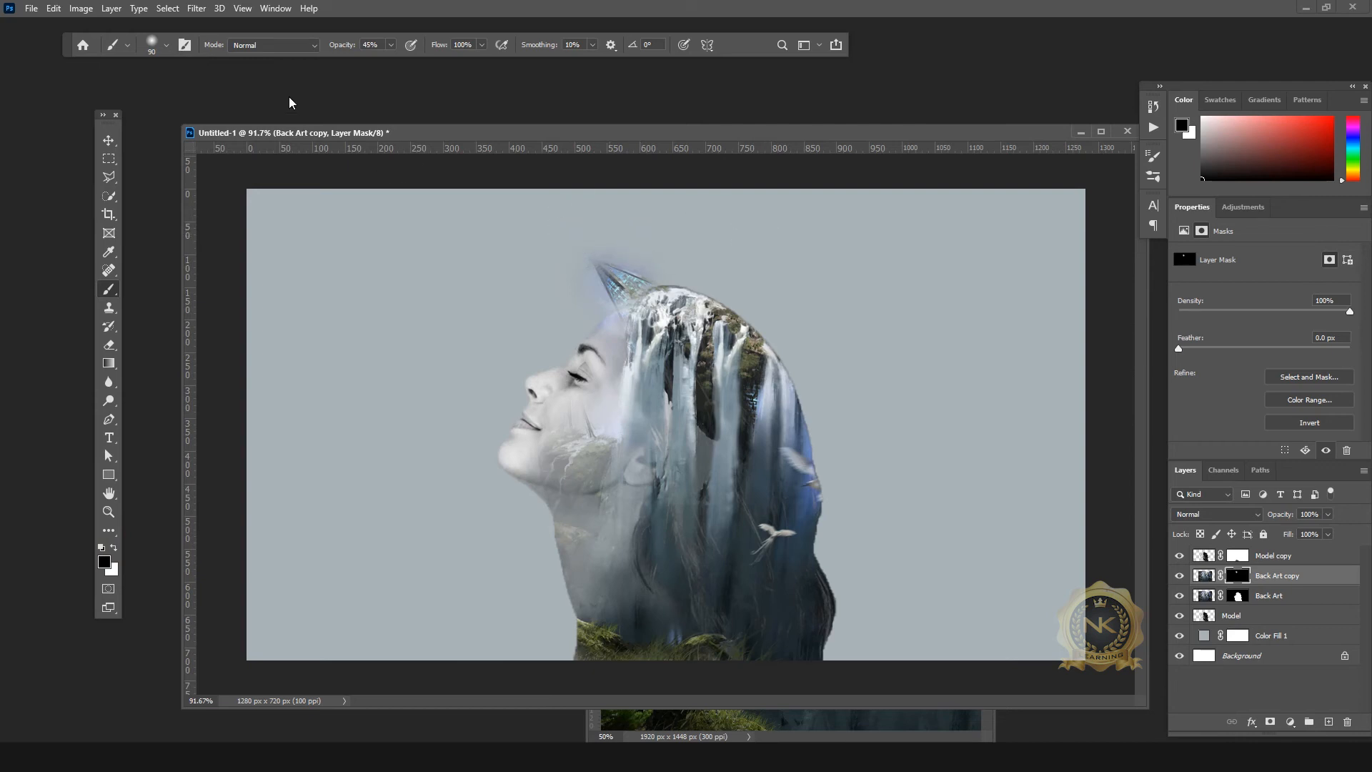
pyautogui.click(390, 45)
pyautogui.moveTo(389, 65); pyautogui.dragTo(370, 64)
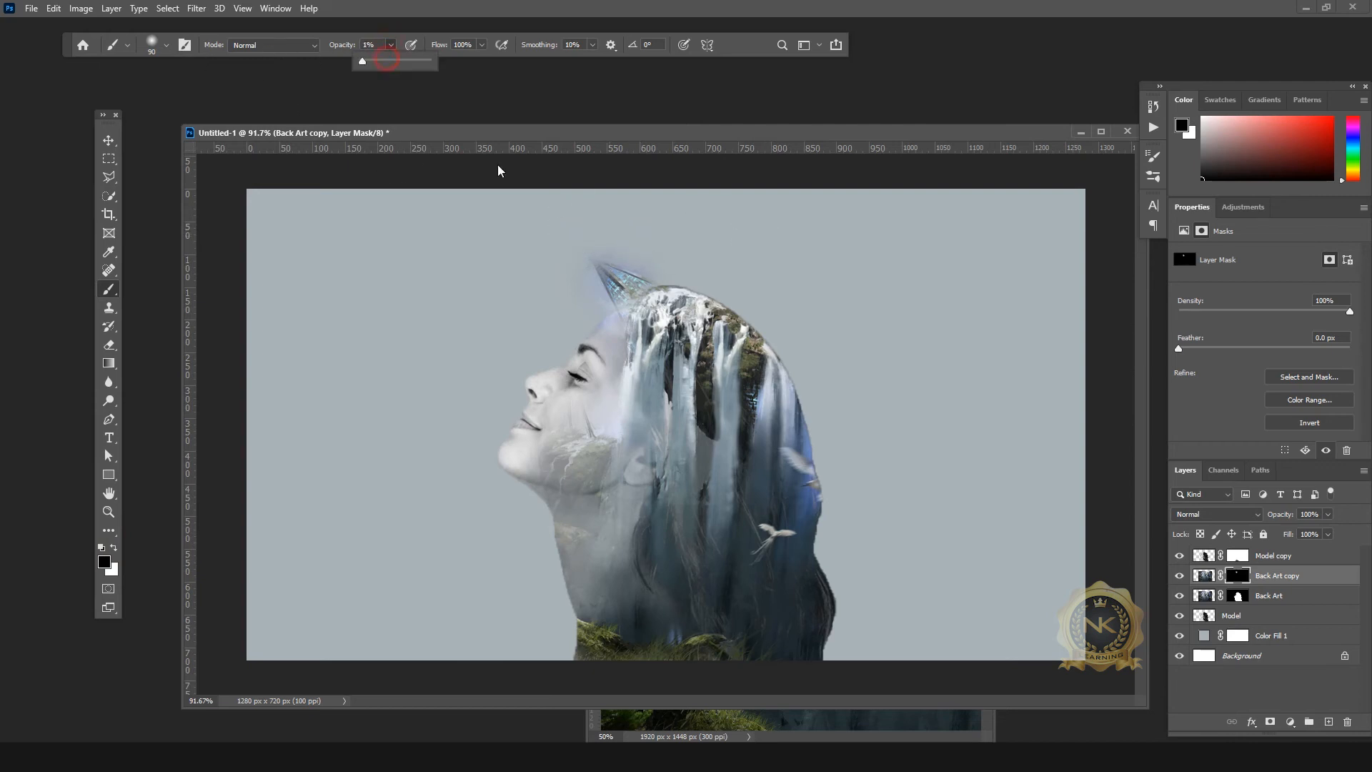
pyautogui.click(663, 256)
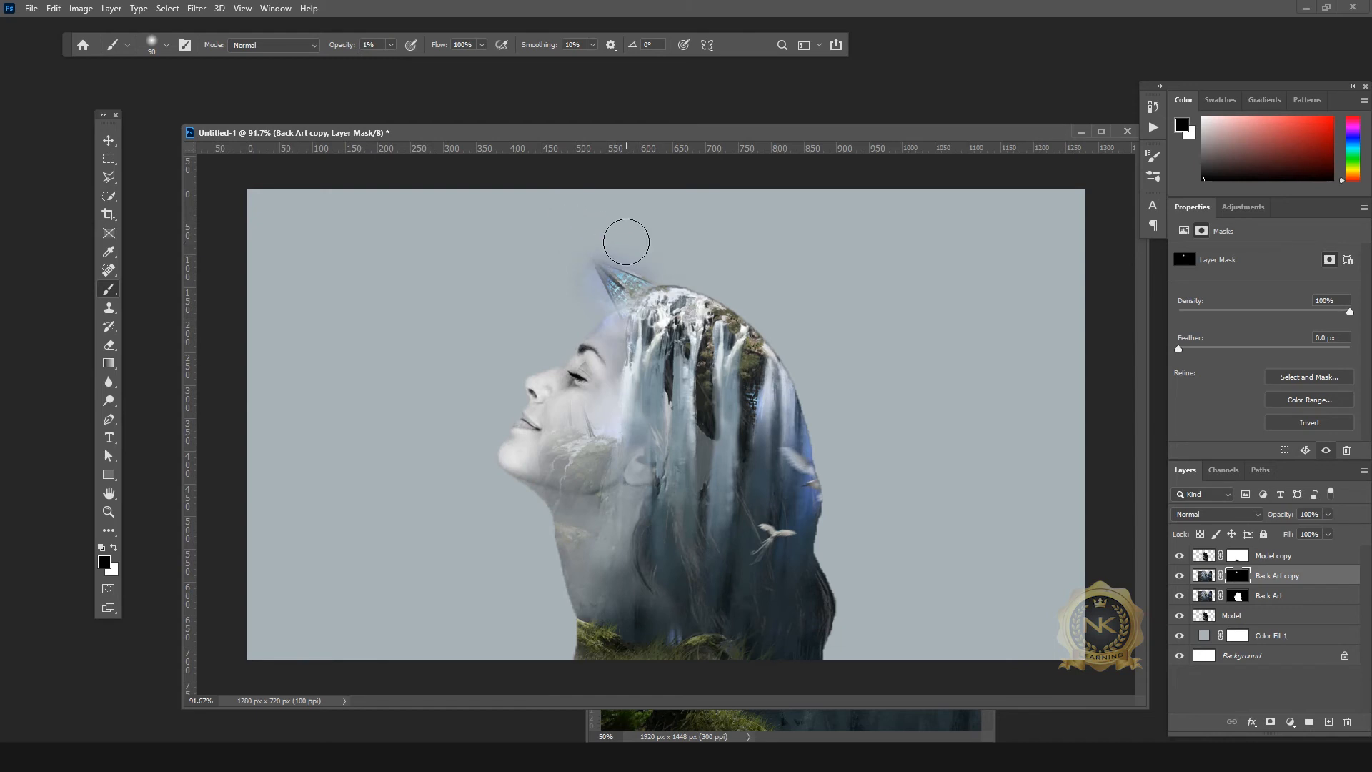
pyautogui.click(390, 45)
pyautogui.moveTo(389, 64); pyautogui.dragTo(576, 92)
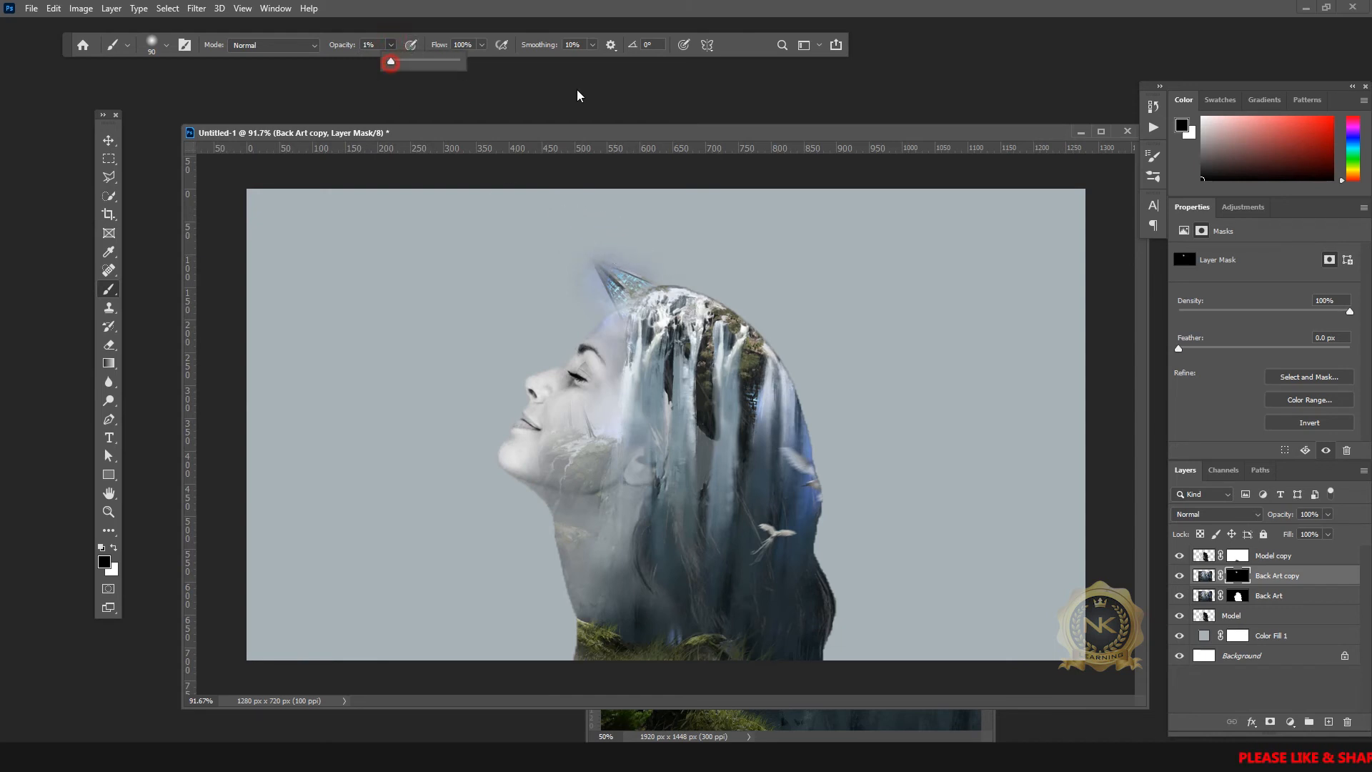
pyautogui.click(667, 257)
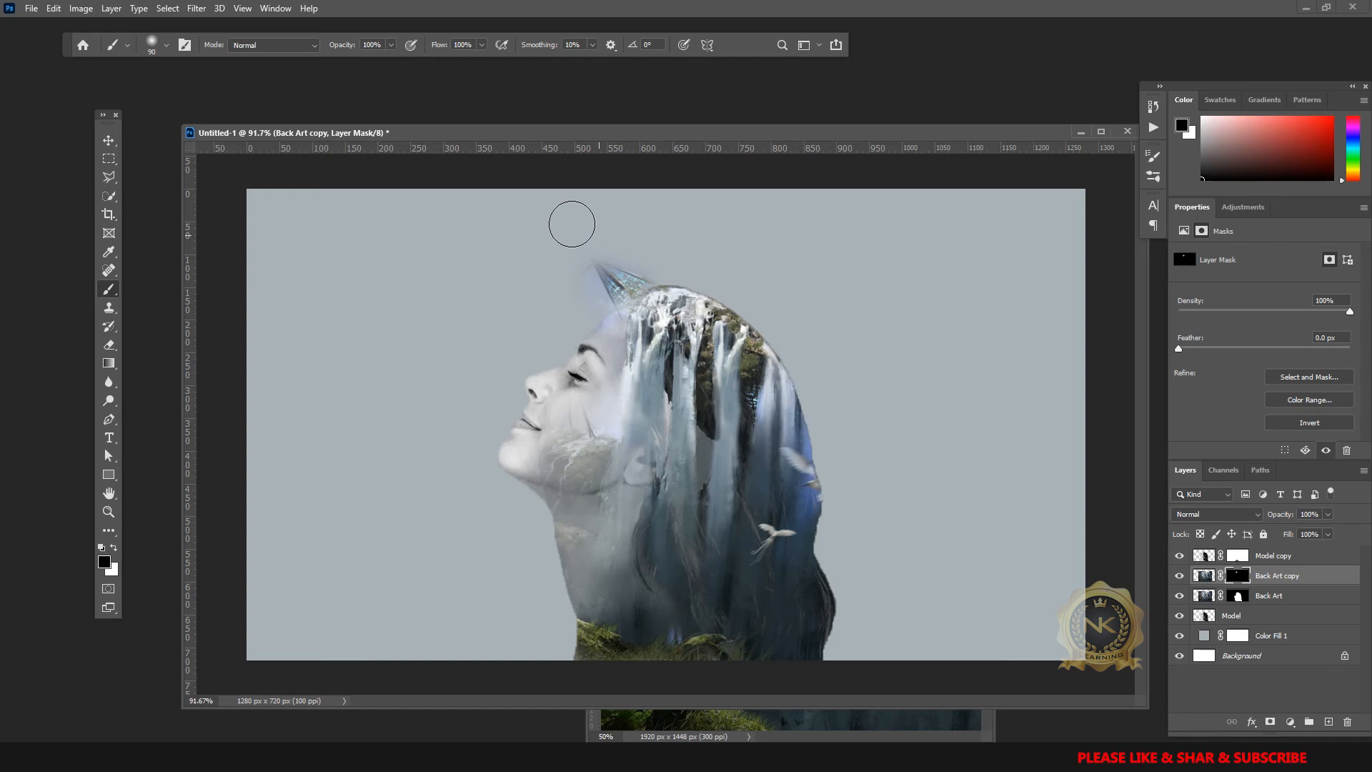
pyautogui.click(574, 307)
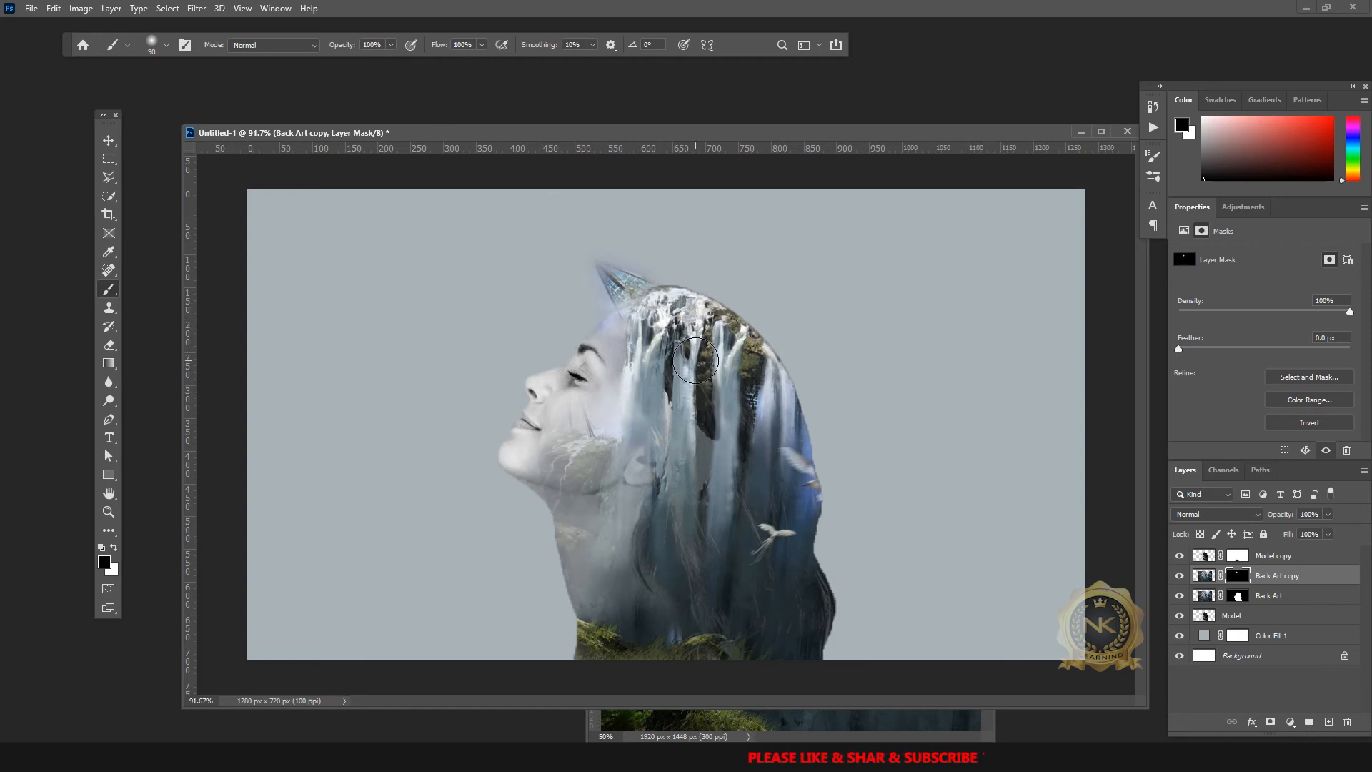
# Step: Reduce the brush to 15 px and paint white on the mask to strengthen the point's tip, edges and join with the head
pyautogui.scroll(3, 595, 224)
pyautogui.scroll(3, 595, 224)
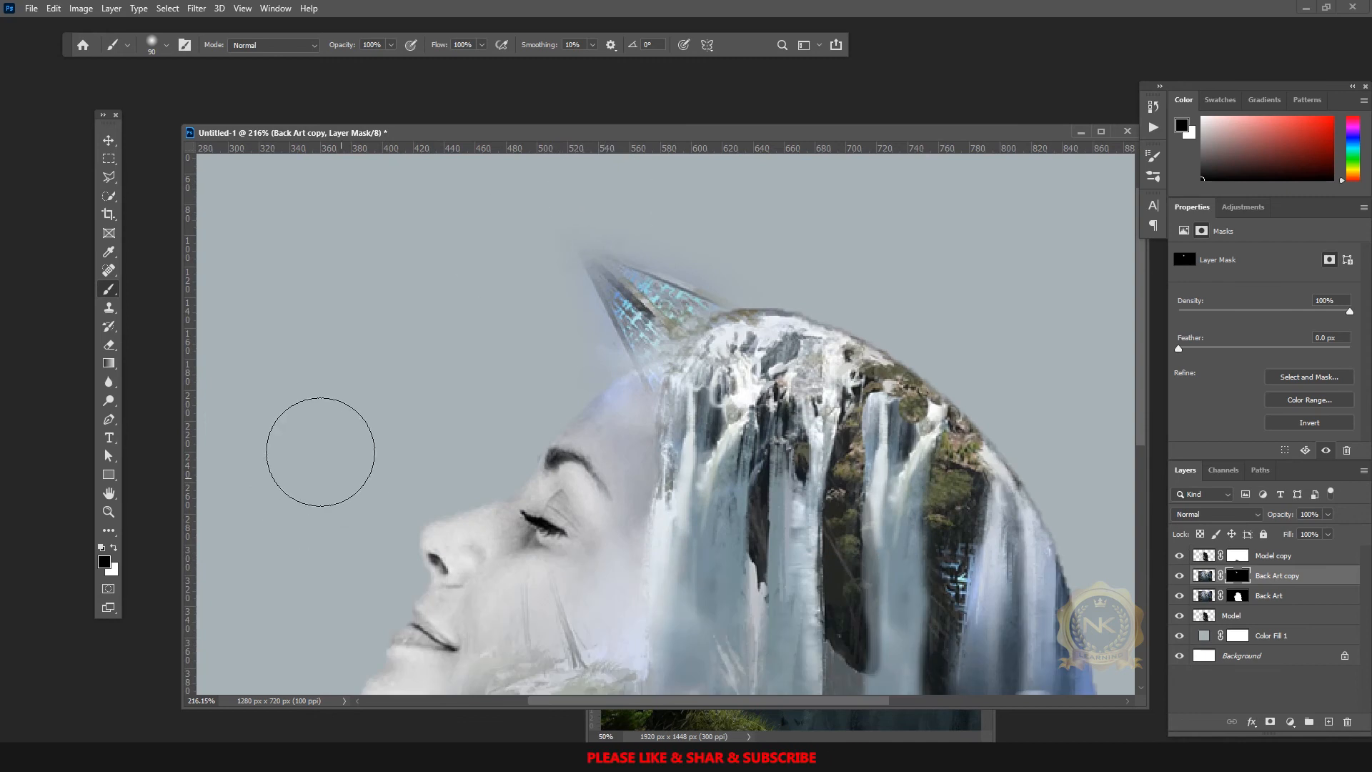
pyautogui.press('[')
pyautogui.press('[')
pyautogui.press('[')
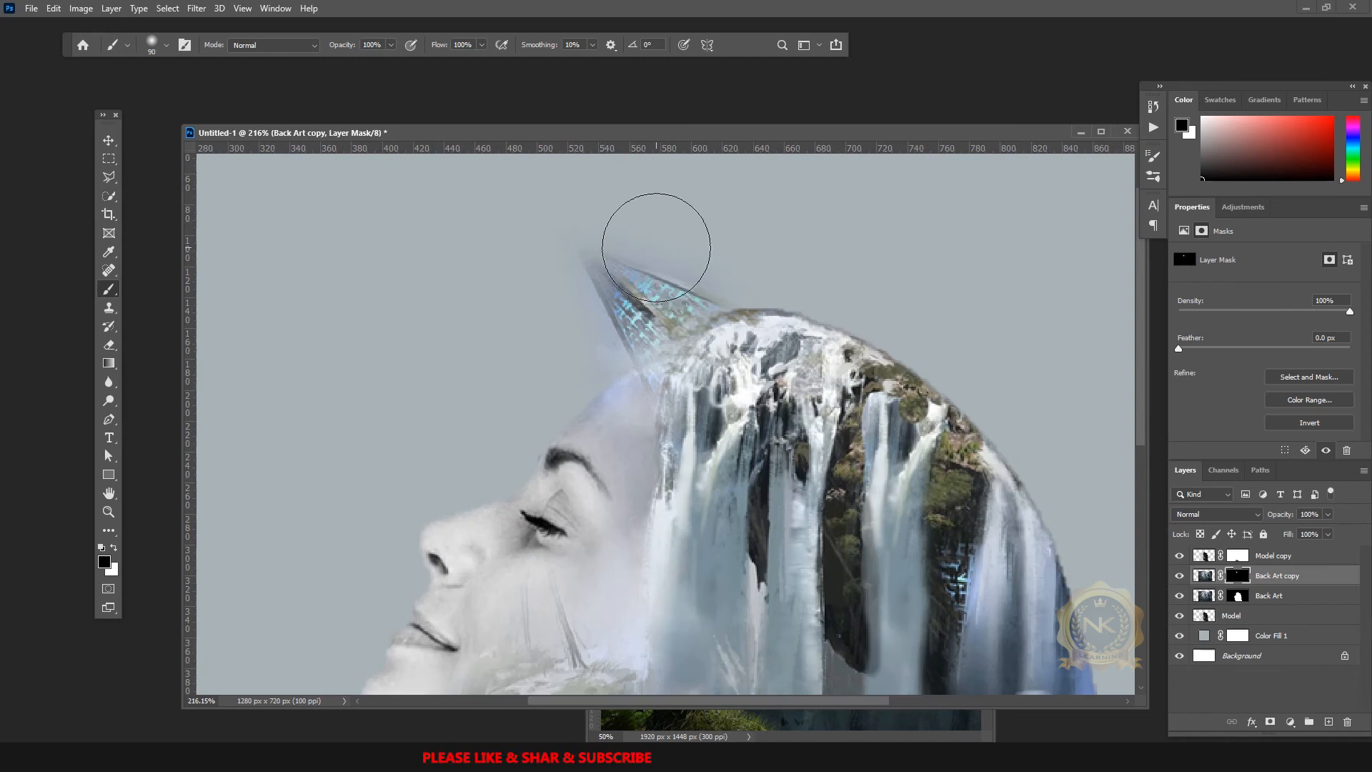
pyautogui.press('[')
pyautogui.press('[')
pyautogui.press('[')
pyautogui.press('[')
pyautogui.press('[')
pyautogui.press('[')
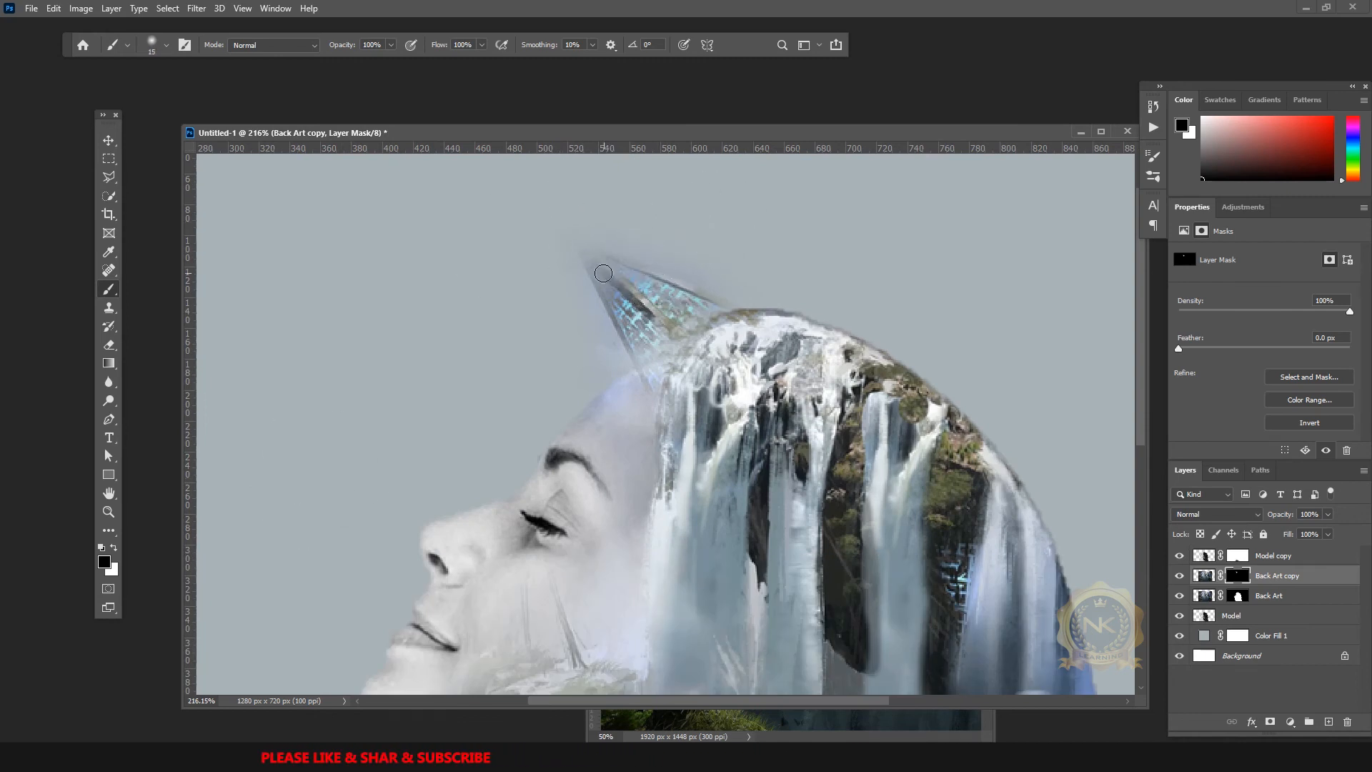
pyautogui.press('x')
pyautogui.click(596, 256)
pyautogui.moveTo(600, 260)
pyautogui.mouseDown()
pyautogui.moveTo(612, 274)
pyautogui.moveTo(575, 245)
pyautogui.moveTo(611, 272)
pyautogui.mouseUp()
pyautogui.moveTo(693, 298)
pyautogui.mouseDown()
pyautogui.moveTo(620, 273)
pyautogui.moveTo(694, 301)
pyautogui.moveTo(679, 313)
pyautogui.moveTo(634, 287)
pyautogui.moveTo(661, 329)
pyautogui.moveTo(618, 304)
pyautogui.moveTo(641, 349)
pyautogui.moveTo(604, 293)
pyautogui.moveTo(653, 342)
pyautogui.moveTo(604, 284)
pyautogui.moveTo(632, 303)
pyautogui.moveTo(623, 260)
pyautogui.moveTo(607, 262)
pyautogui.moveTo(703, 311)
pyautogui.moveTo(654, 358)
pyautogui.moveTo(681, 342)
pyautogui.moveTo(634, 327)
pyautogui.moveTo(664, 365)
pyautogui.mouseUp()
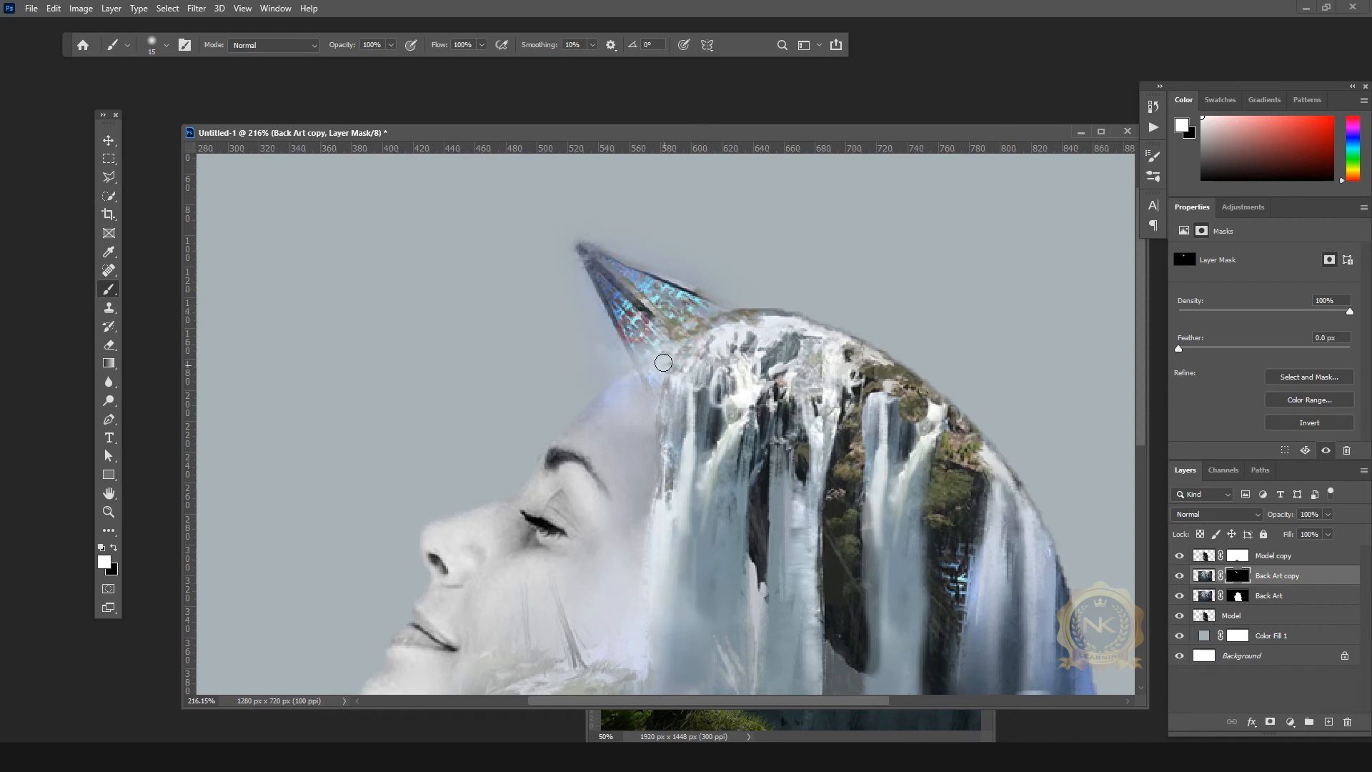
pyautogui.scroll(-3, 722, 397)
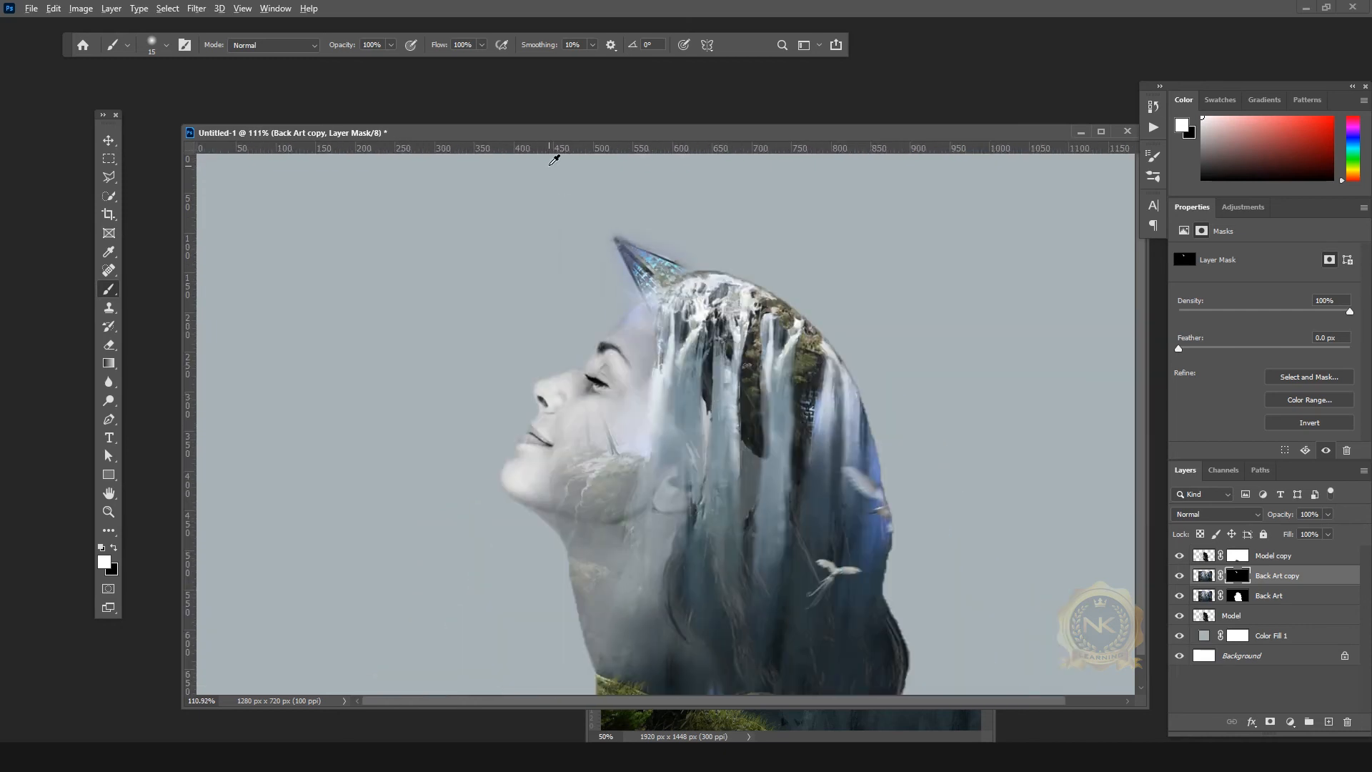
# Step: Refine the point's tip on the Back Art copy mask, revealing it with white and sharpening its outline with black
pyautogui.scroll(5, 591, 224)
pyautogui.moveTo(601, 291); pyautogui.dragTo(580, 270)
pyautogui.press('x')
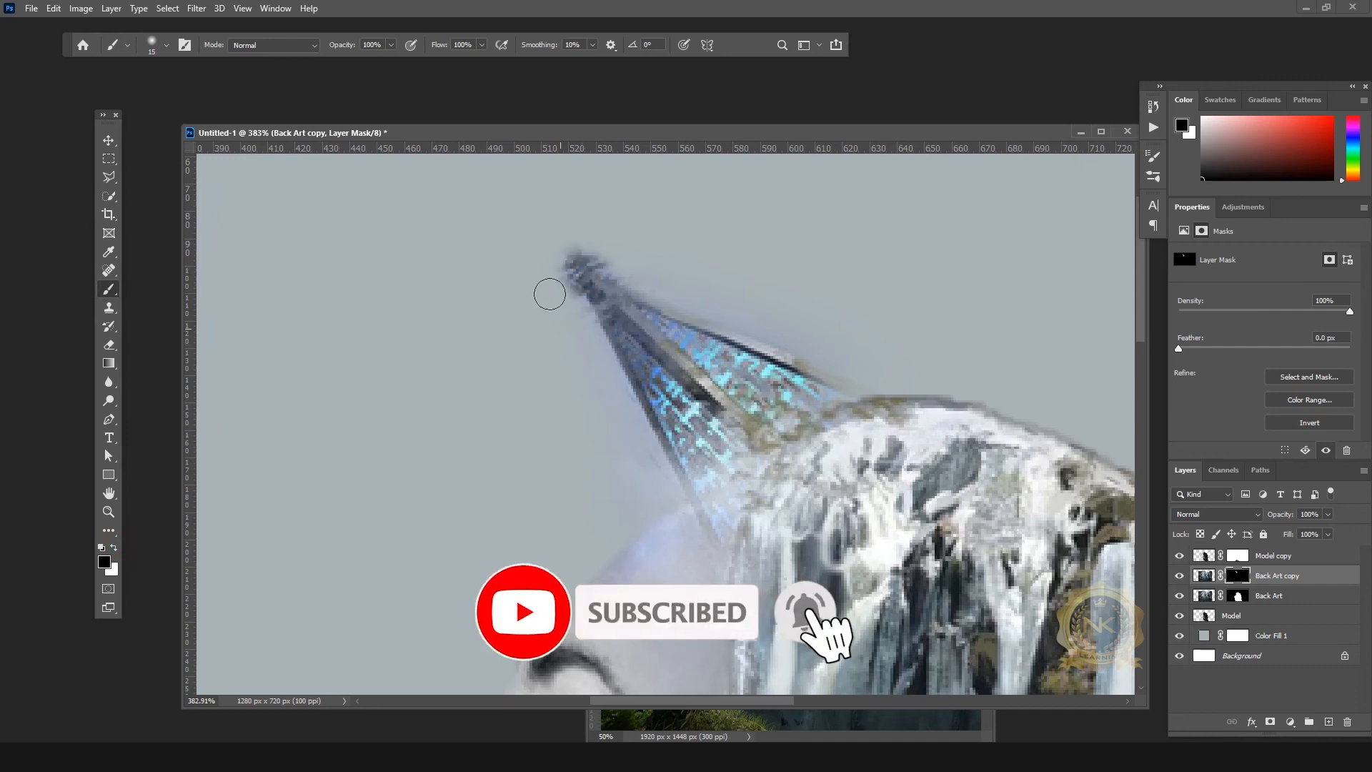
pyautogui.moveTo(560, 257)
pyautogui.mouseDown()
pyautogui.moveTo(569, 306)
pyautogui.moveTo(576, 242)
pyautogui.moveTo(621, 264)
pyautogui.mouseUp()
pyautogui.scroll(-5, 776, 407)
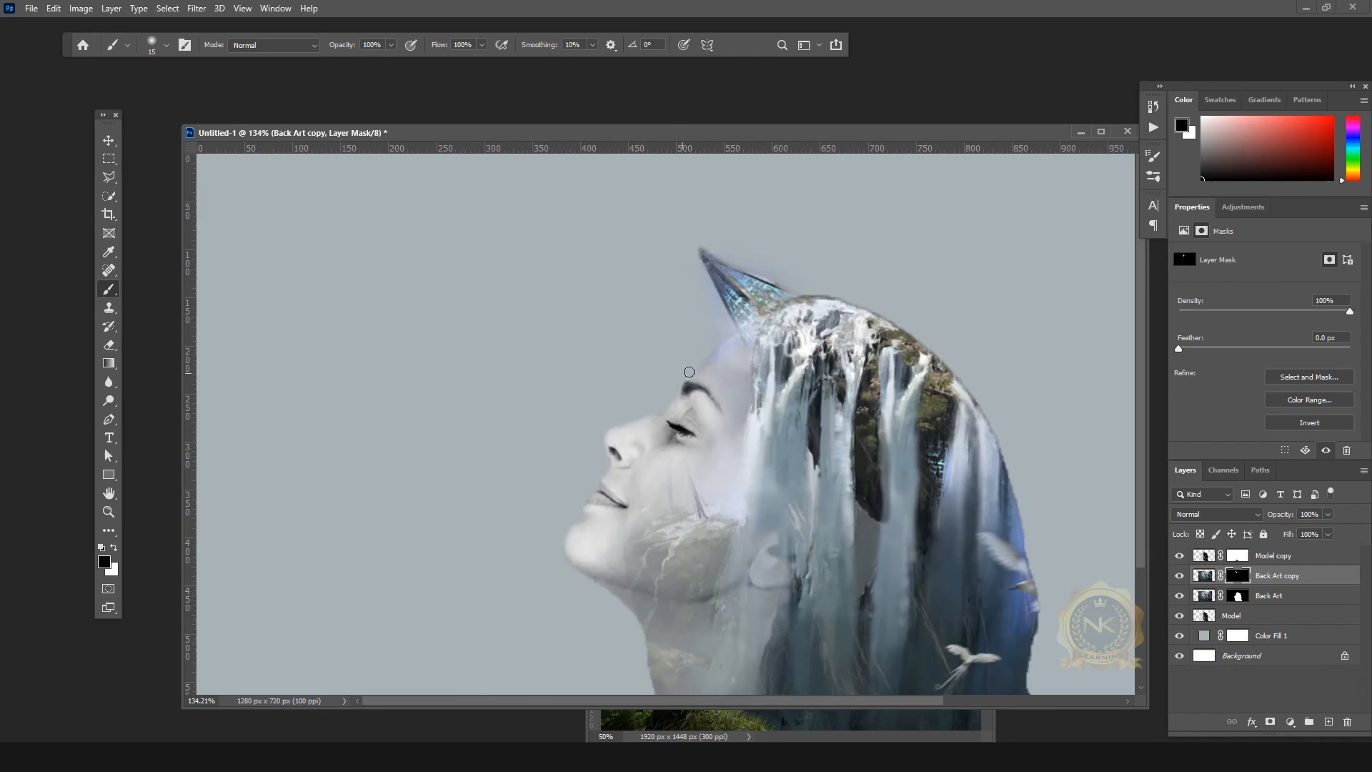
# Step: Enlarge the brush to 45 px and paint black on the Model copy layer mask over the woman's face
pyautogui.press(']')
pyautogui.press(']')
pyautogui.press(']')
pyautogui.press('x')
pyautogui.scroll(-2, 828, 450)
pyautogui.click(1237, 597)
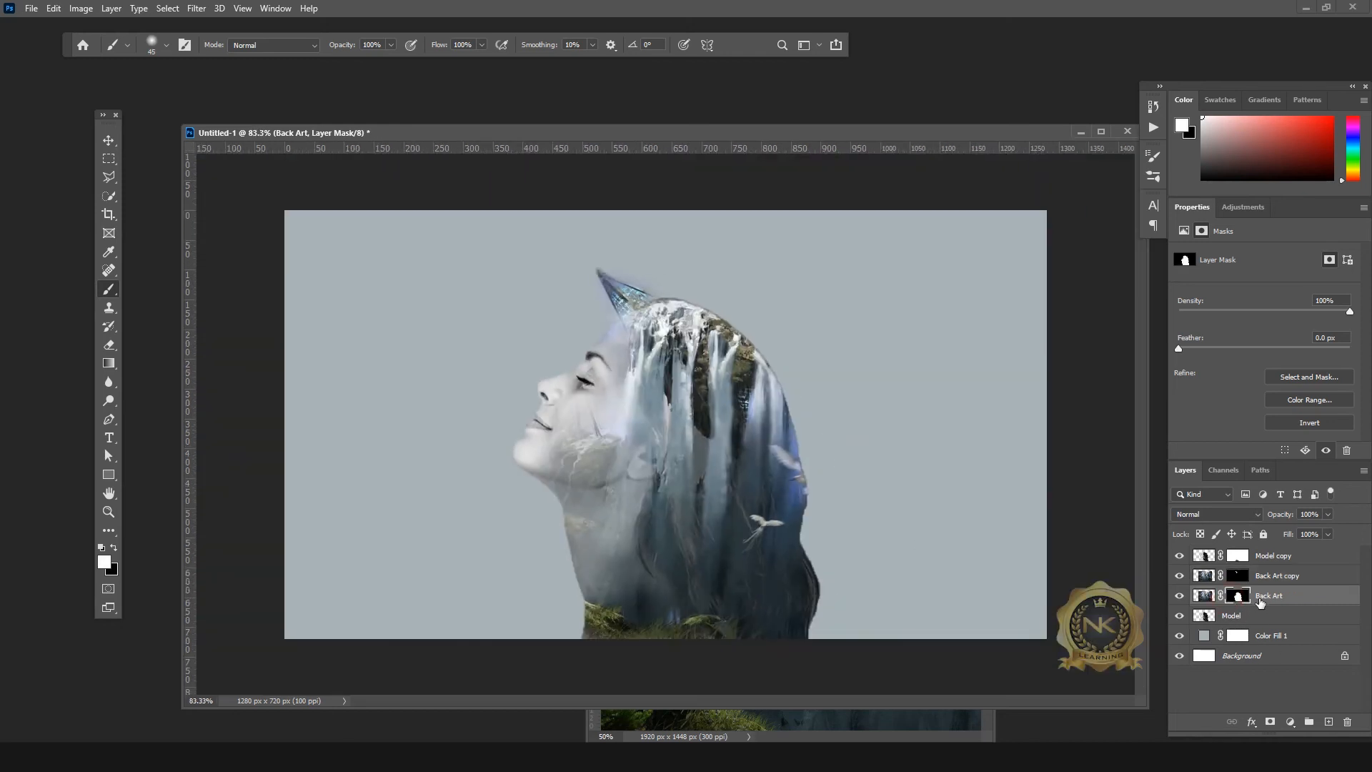
pyautogui.click(1240, 555)
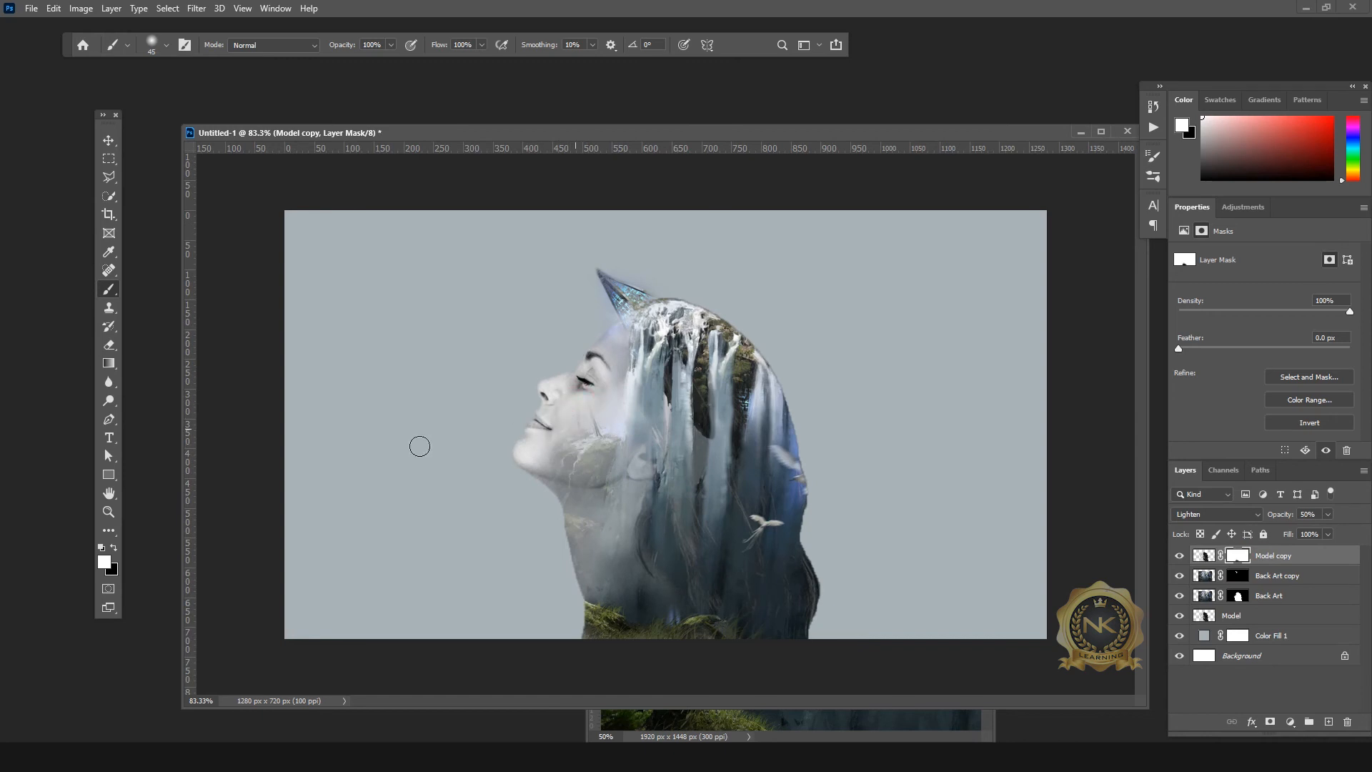
pyautogui.click(114, 545)
pyautogui.click(579, 390)
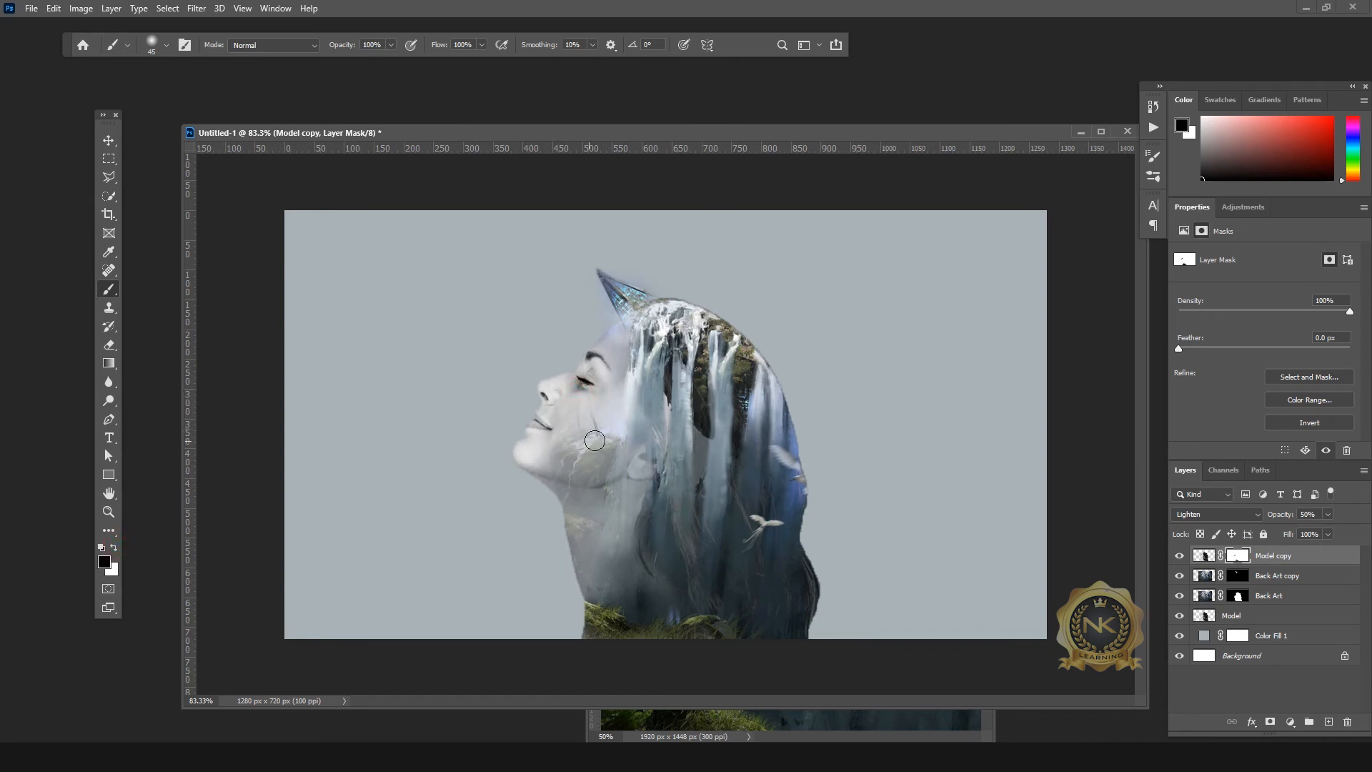
# Step: Dab black on the Back Art copy layer mask around the woman's eye and nose
pyautogui.click(1237, 575)
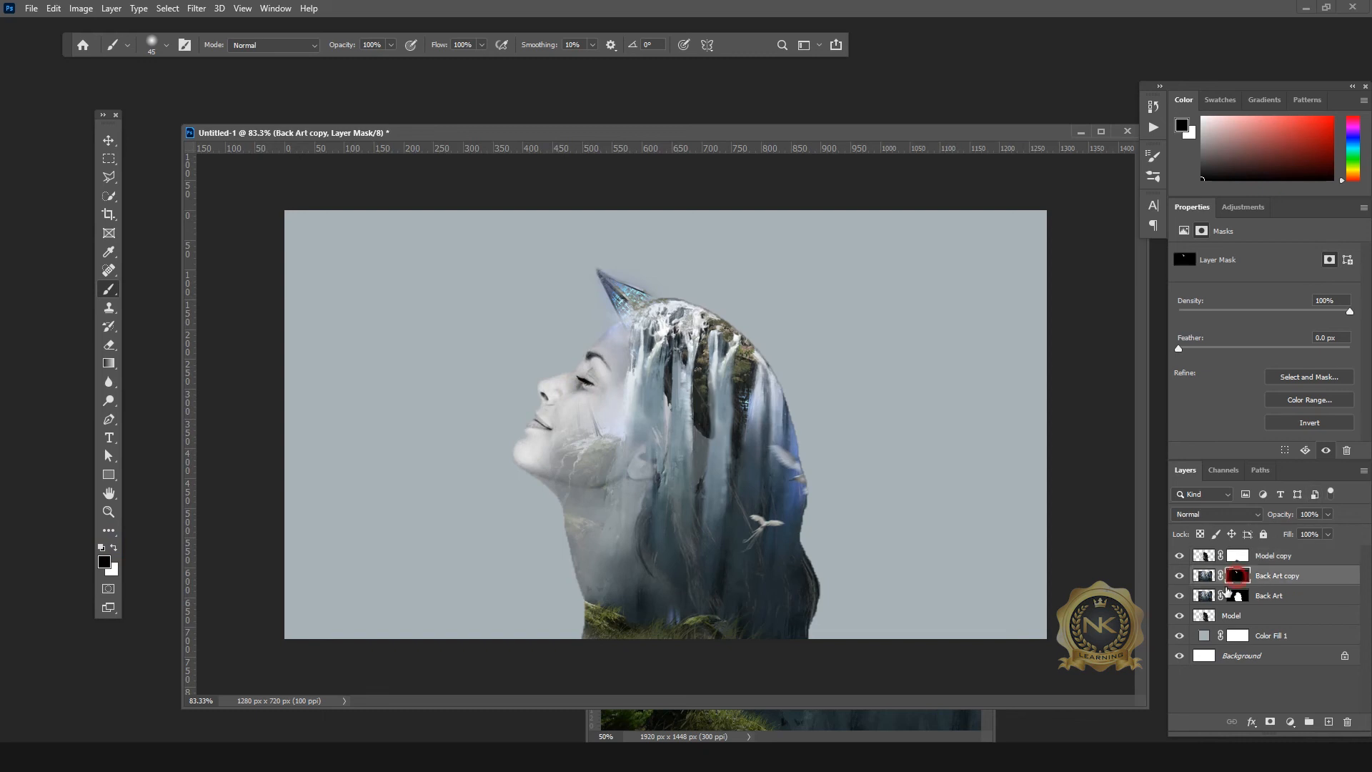
pyautogui.click(582, 386)
pyautogui.click(557, 393)
pyautogui.scroll(-1, 767, 586)
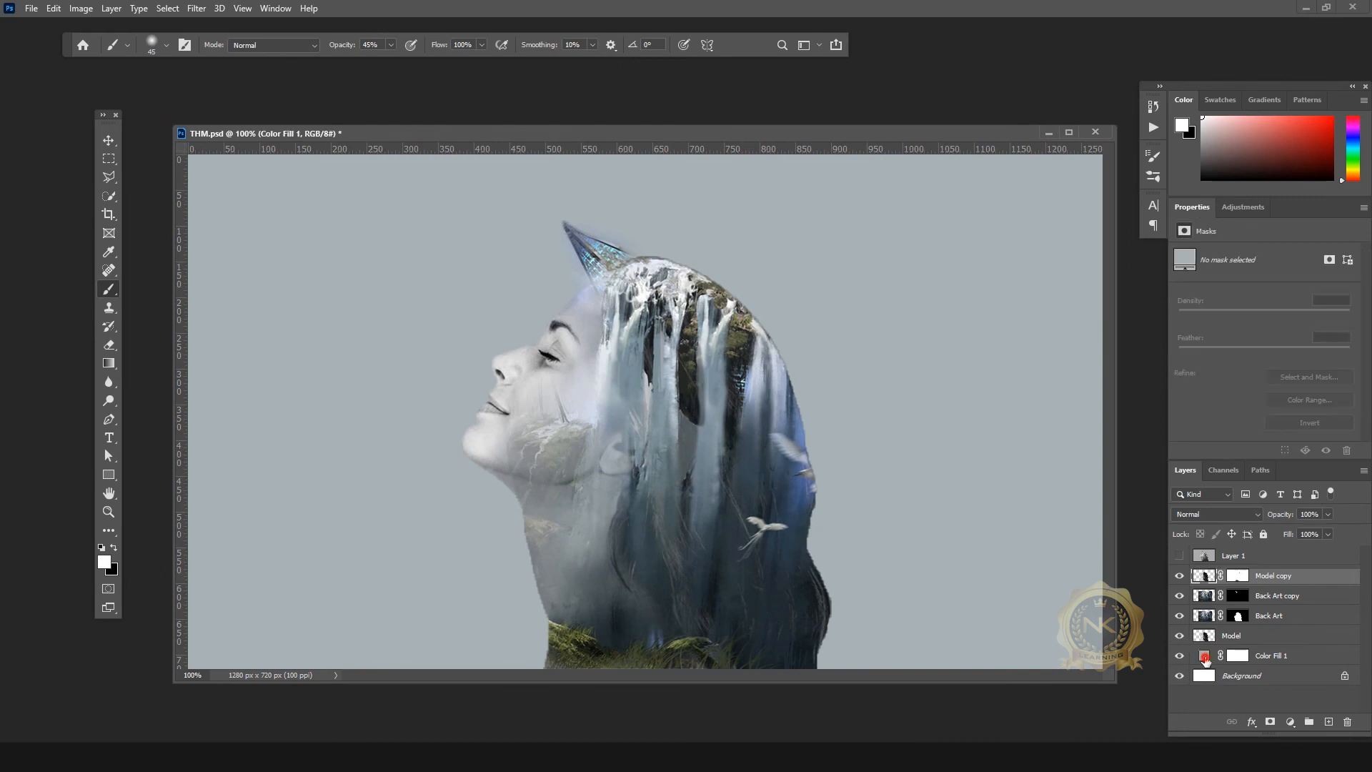
# Step: Try several blue-grey tones for the Color Fill 1 background layer and set its colour to 9bb1bb
pyautogui.doubleClick(1205, 656)
pyautogui.click(1023, 214)
pyautogui.click(1021, 245)
pyautogui.click(1020, 260)
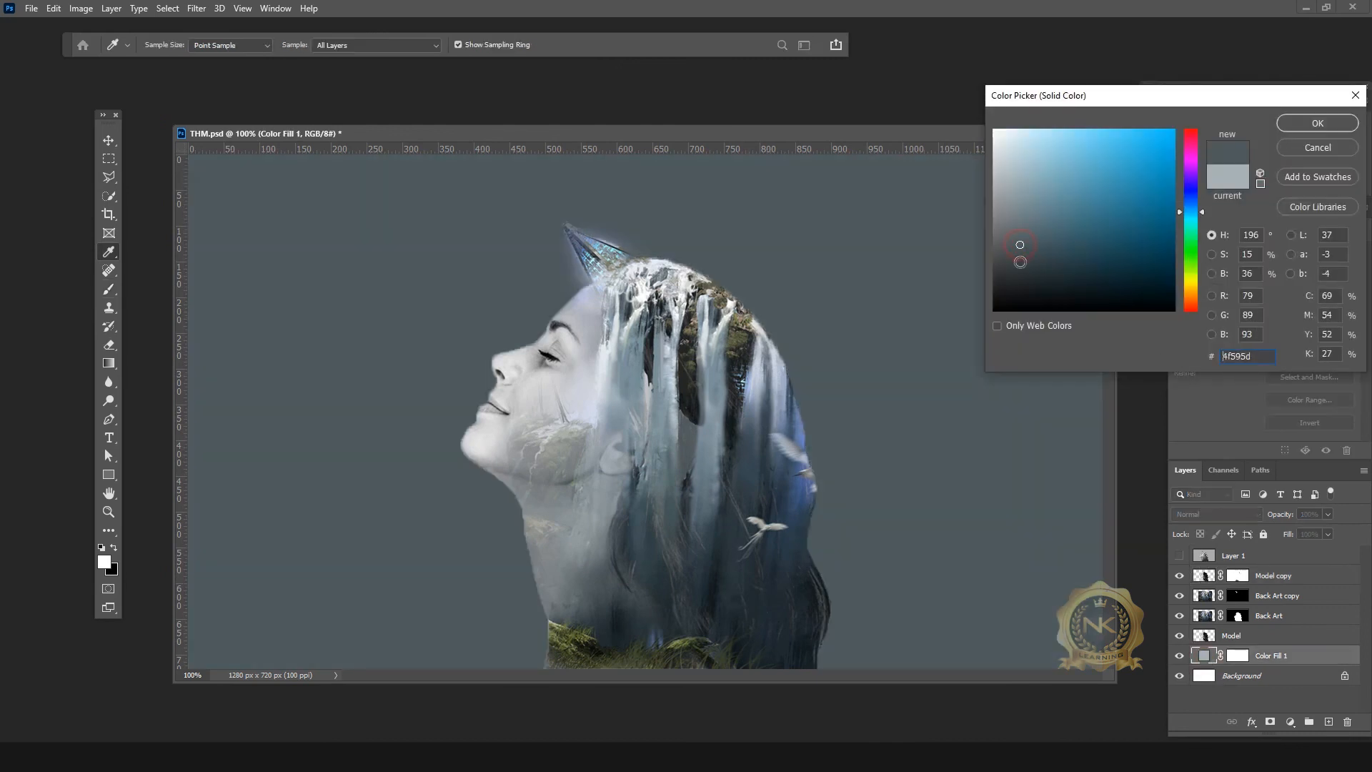
pyautogui.click(1006, 197)
pyautogui.click(1033, 182)
pyautogui.click(1031, 217)
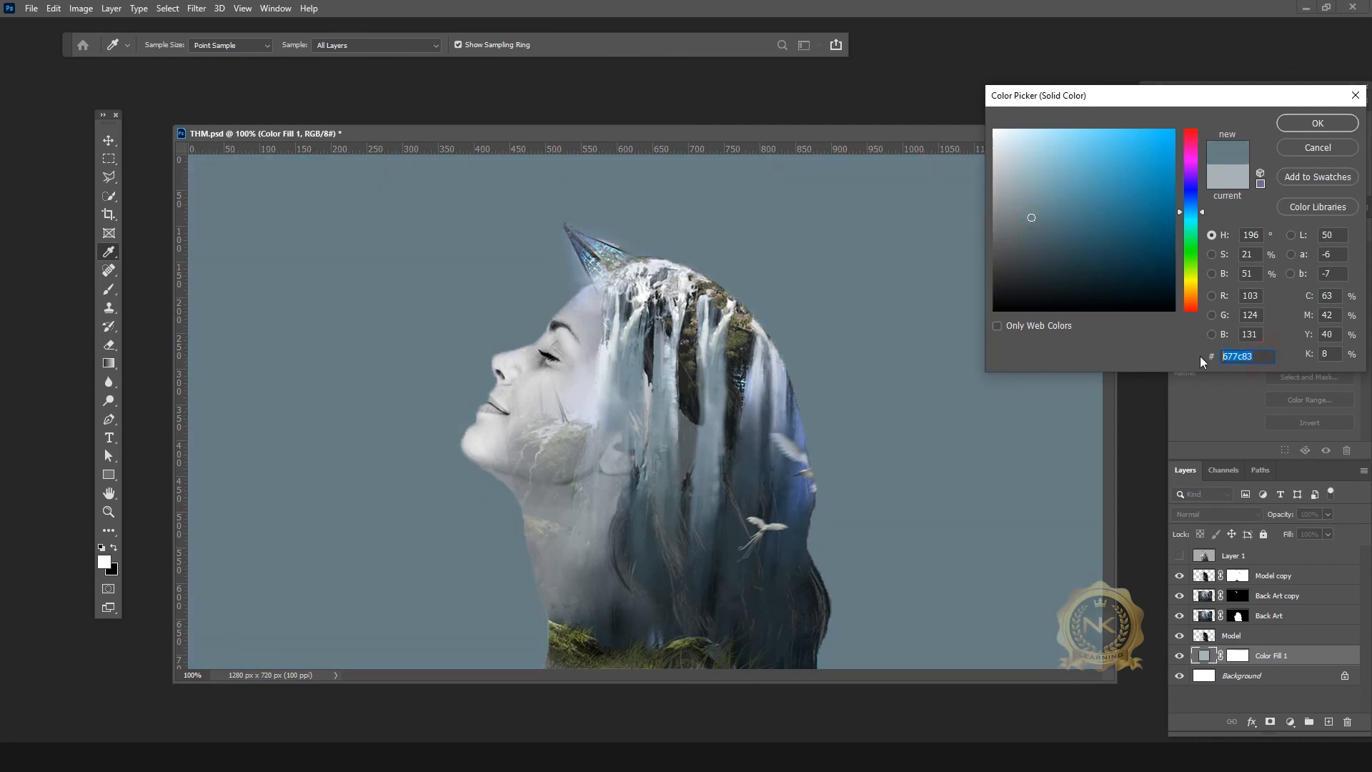
pyautogui.write('9')
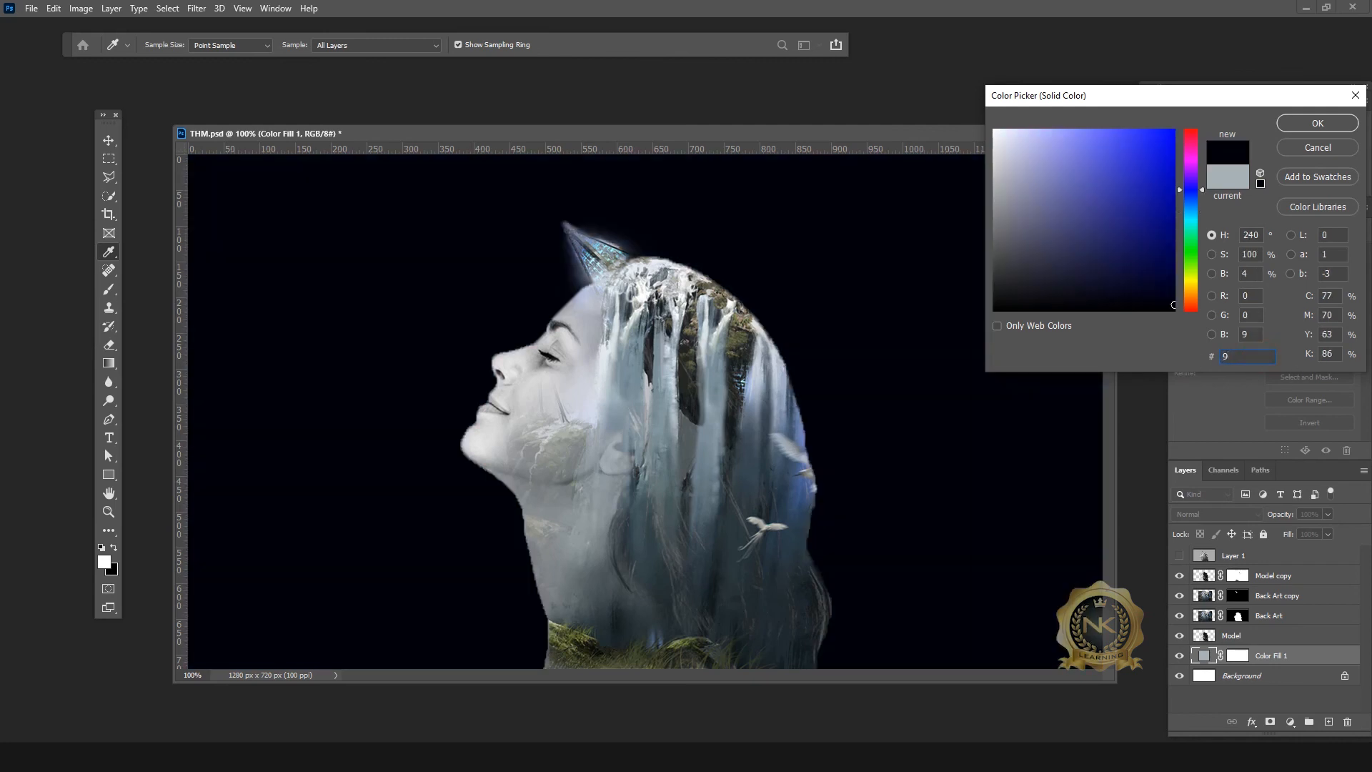
pyautogui.write('bb')
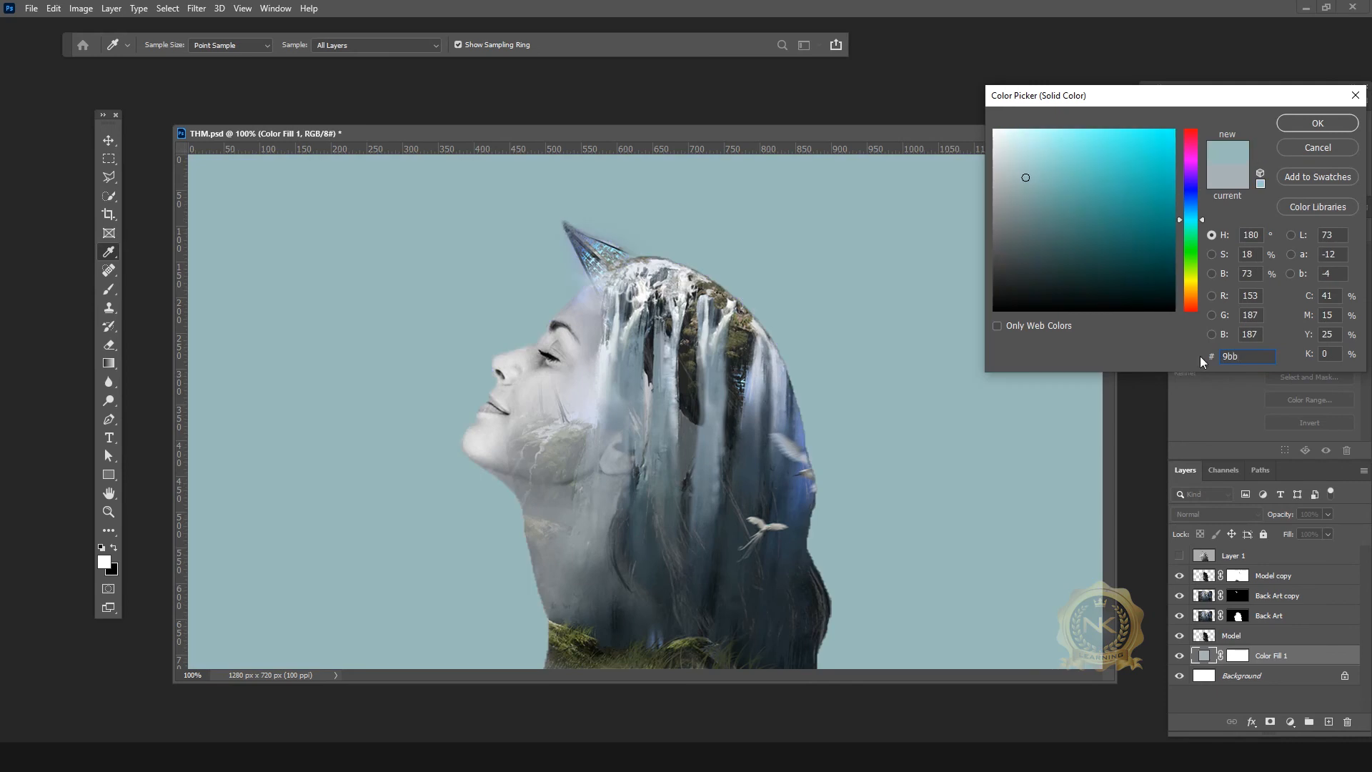
pyautogui.write('1bb')
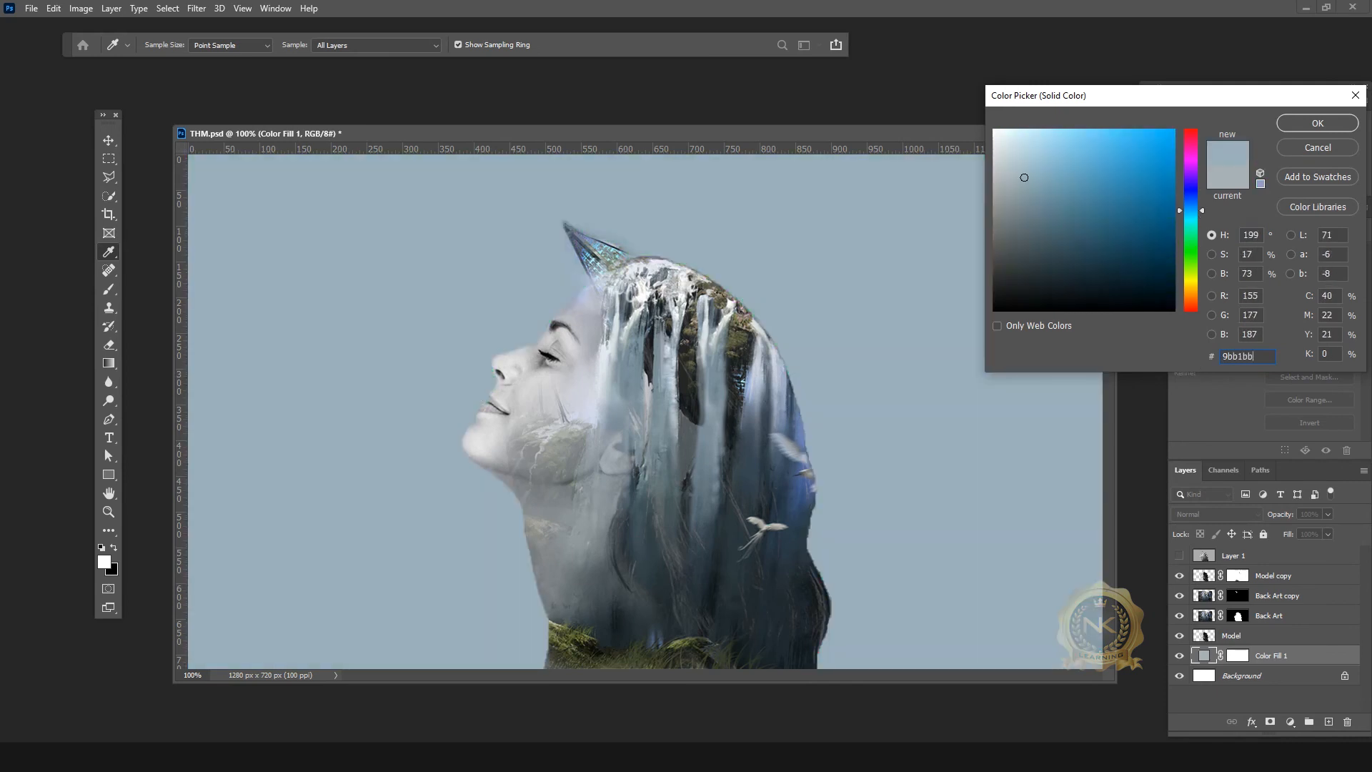
pyautogui.press('Return')
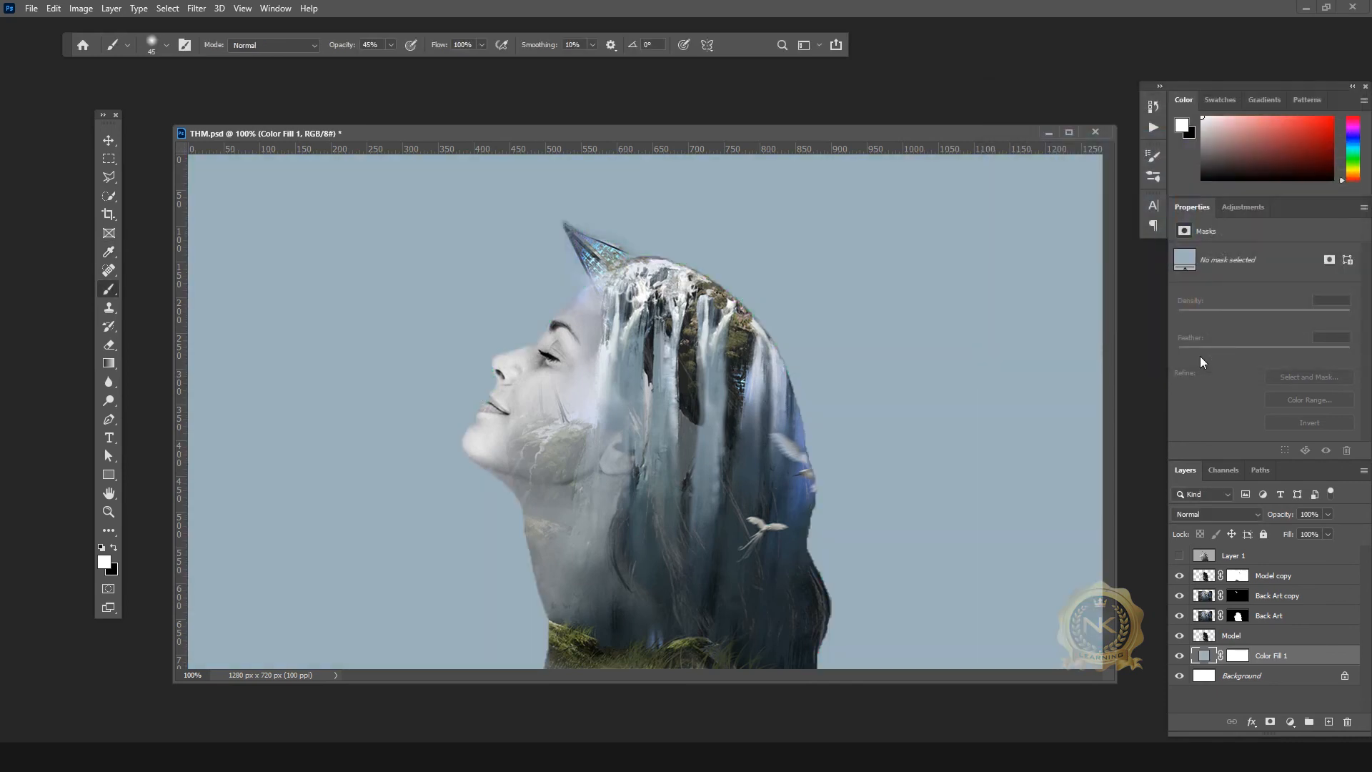
# Step: Switch to the Move tool and stamp all visible layers into a new merged layer above Model copy
pyautogui.click(109, 140)
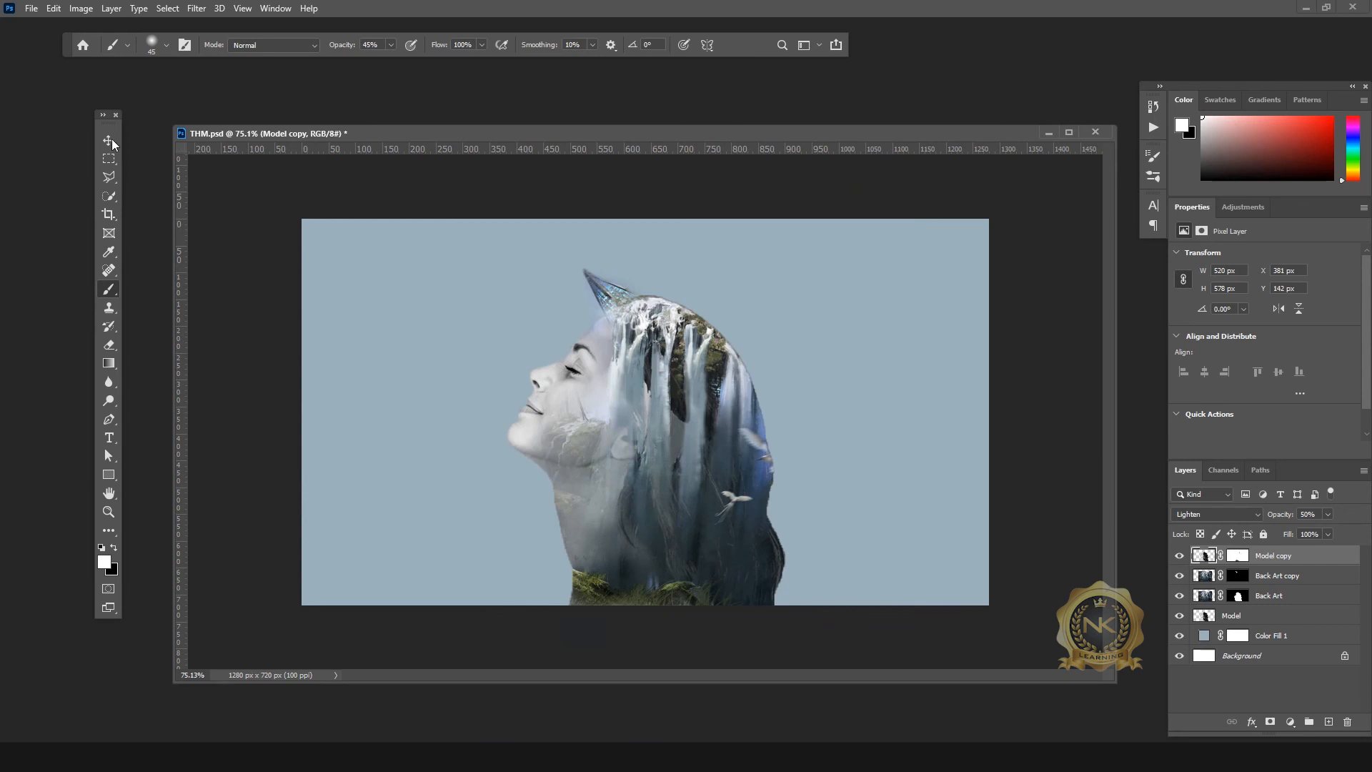
pyautogui.click(110, 141)
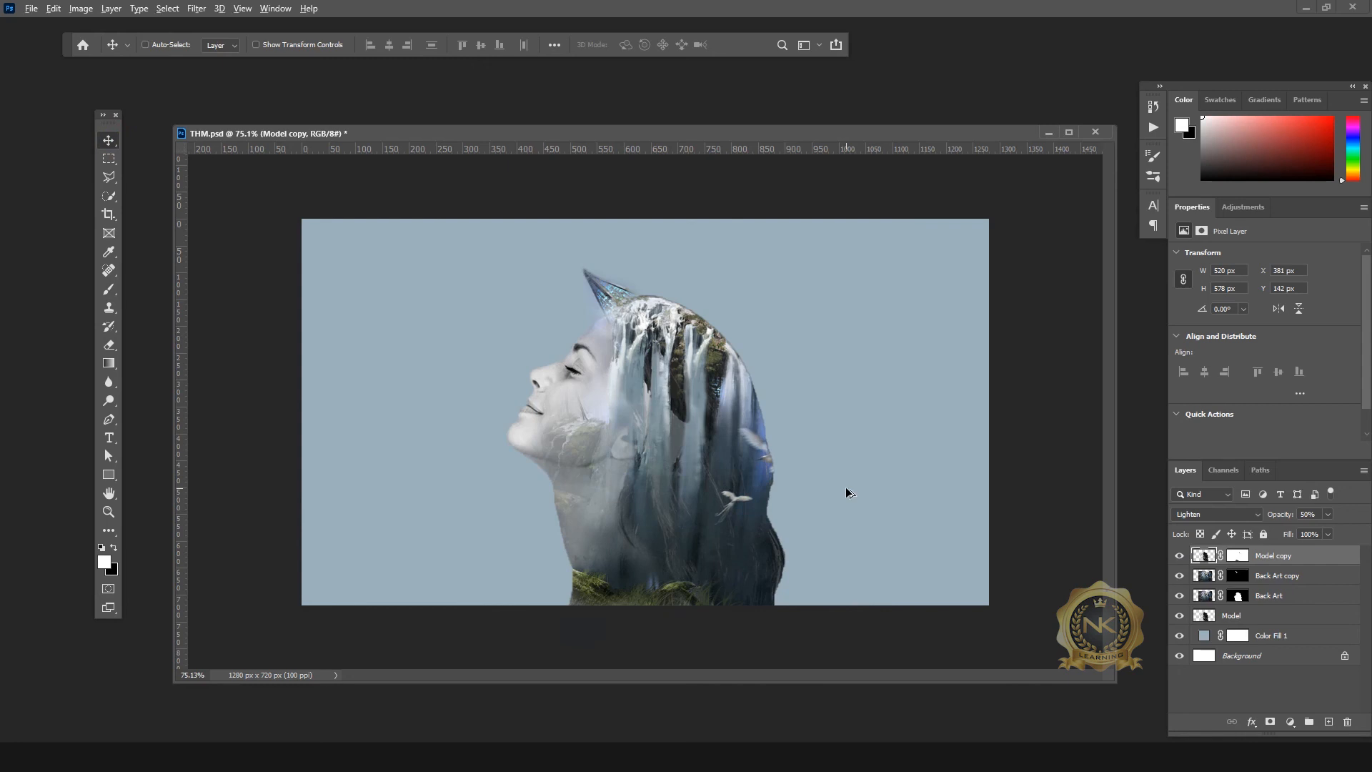
pyautogui.hotkey('ctrl', 'shift', 'alt', 'e')
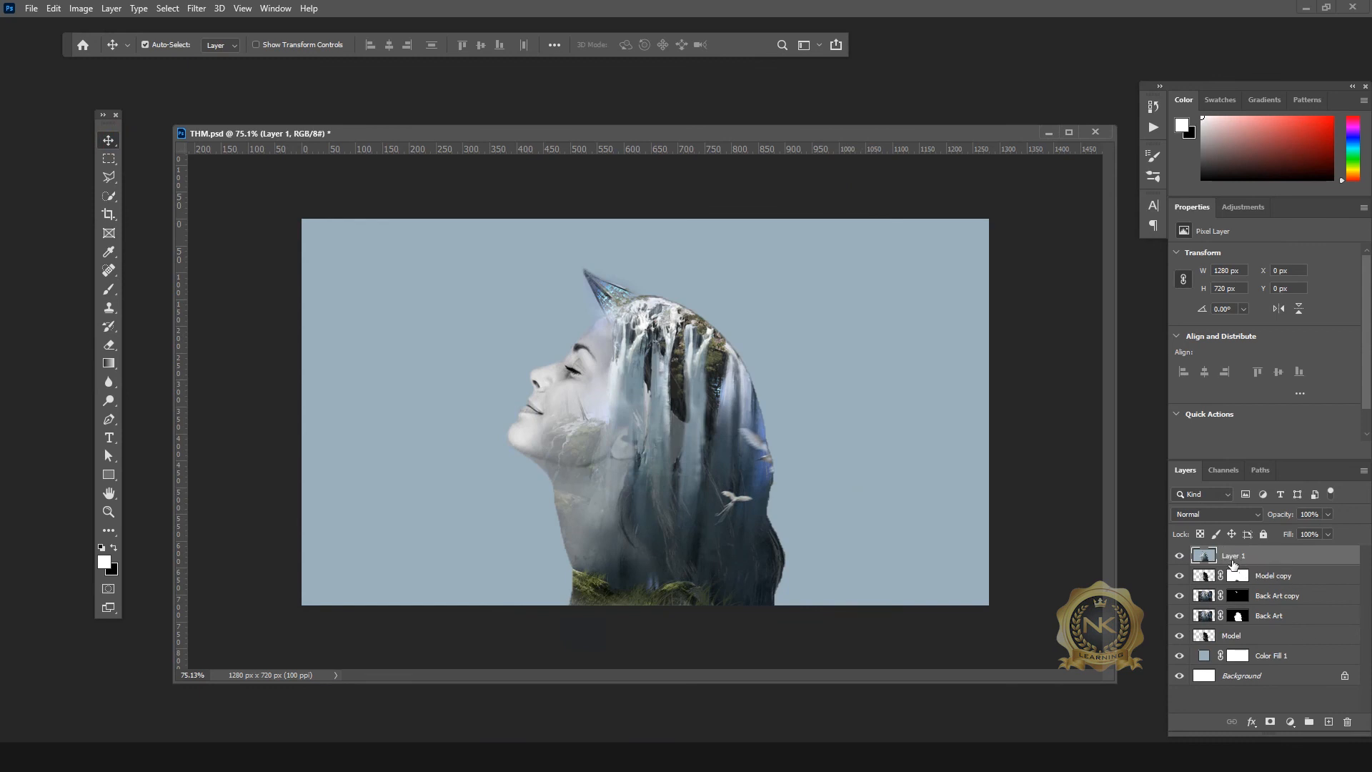
pyautogui.click(1179, 555)
# Step: Desaturate the merged Layer 1
pyautogui.click(91, 8)
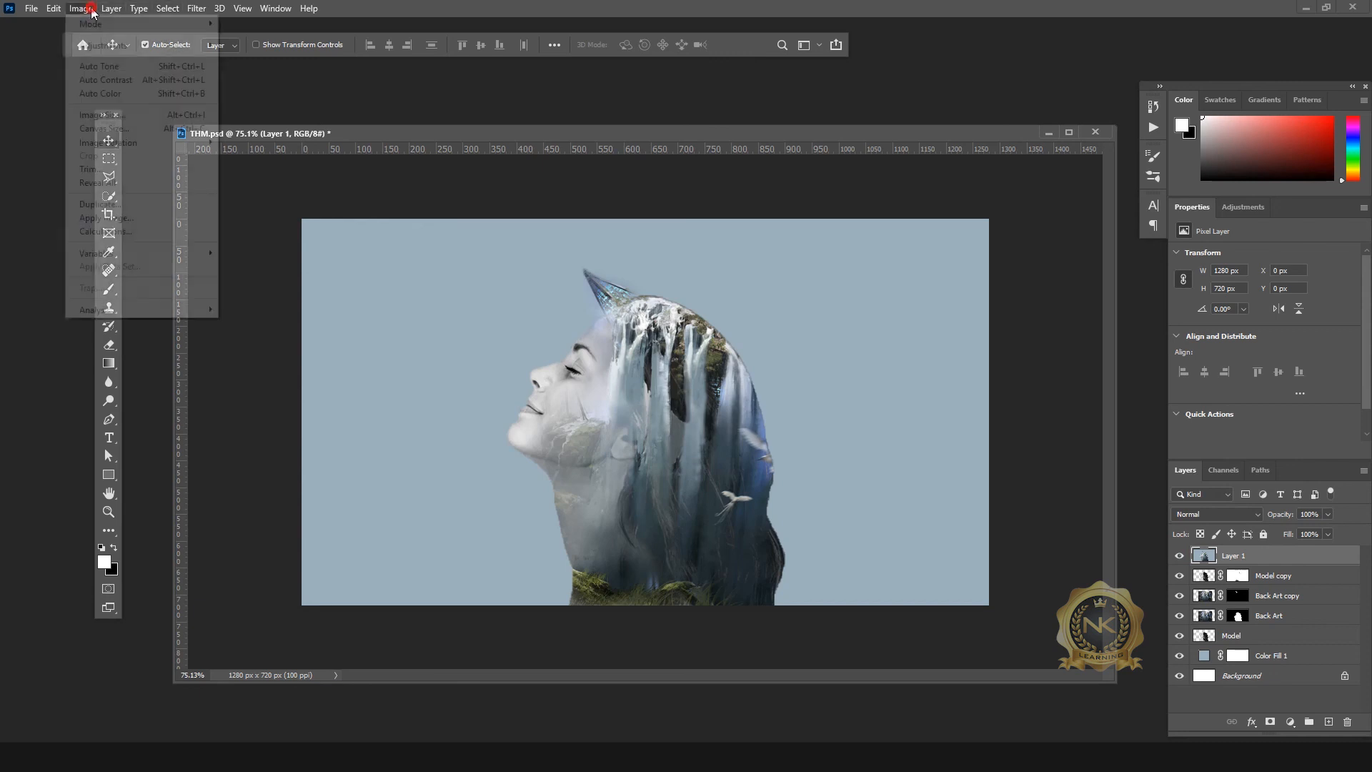
pyautogui.moveTo(120, 45)
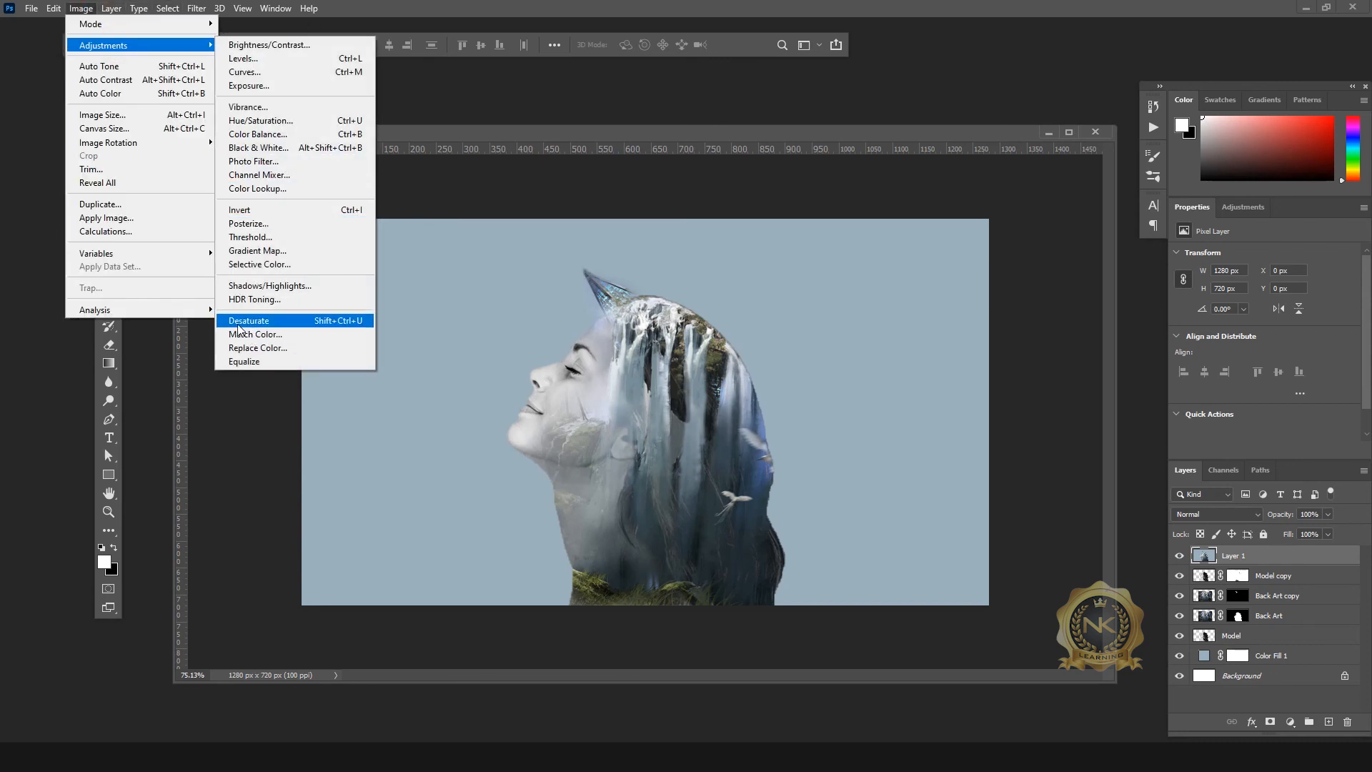
pyautogui.click(296, 324)
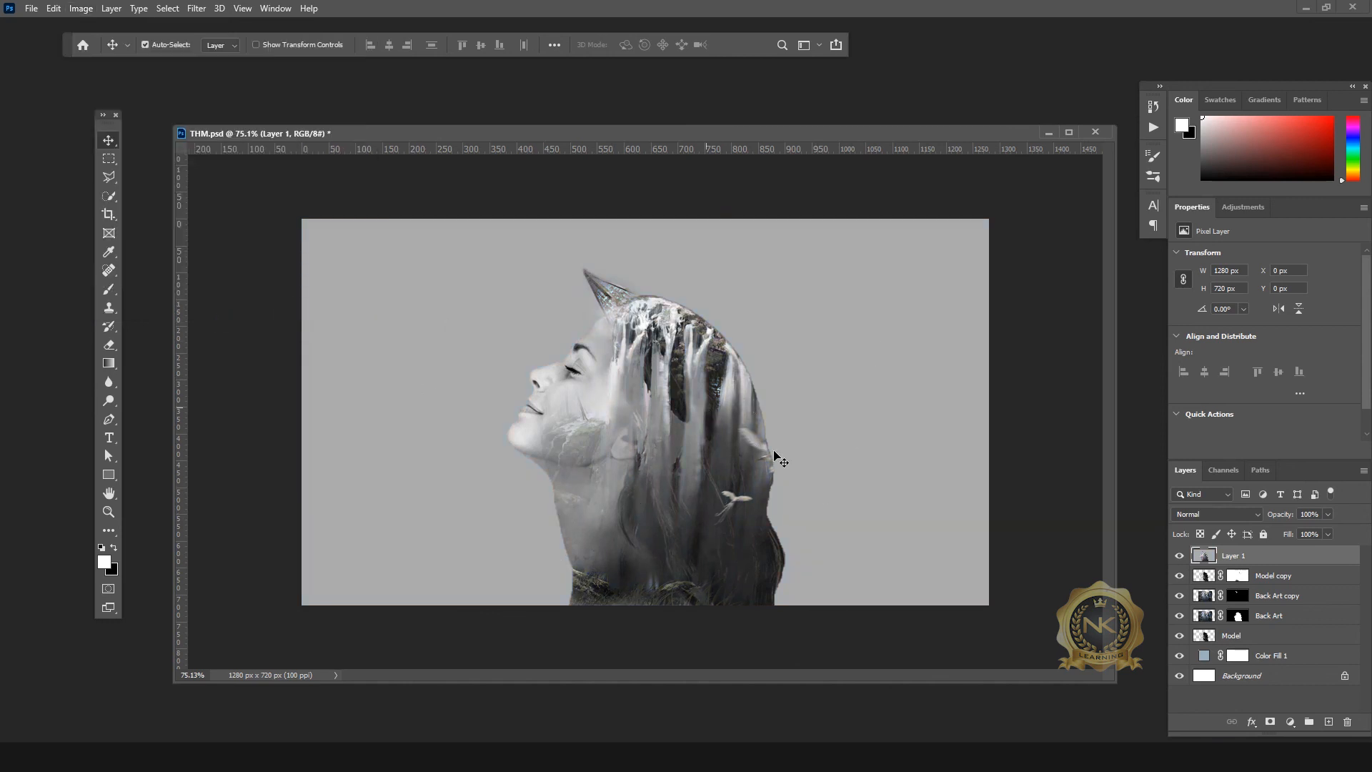
# Step: Set the desaturated Layer 1 to the Soft Light blend mode and hide it to compare the contrast
pyautogui.click(1231, 518)
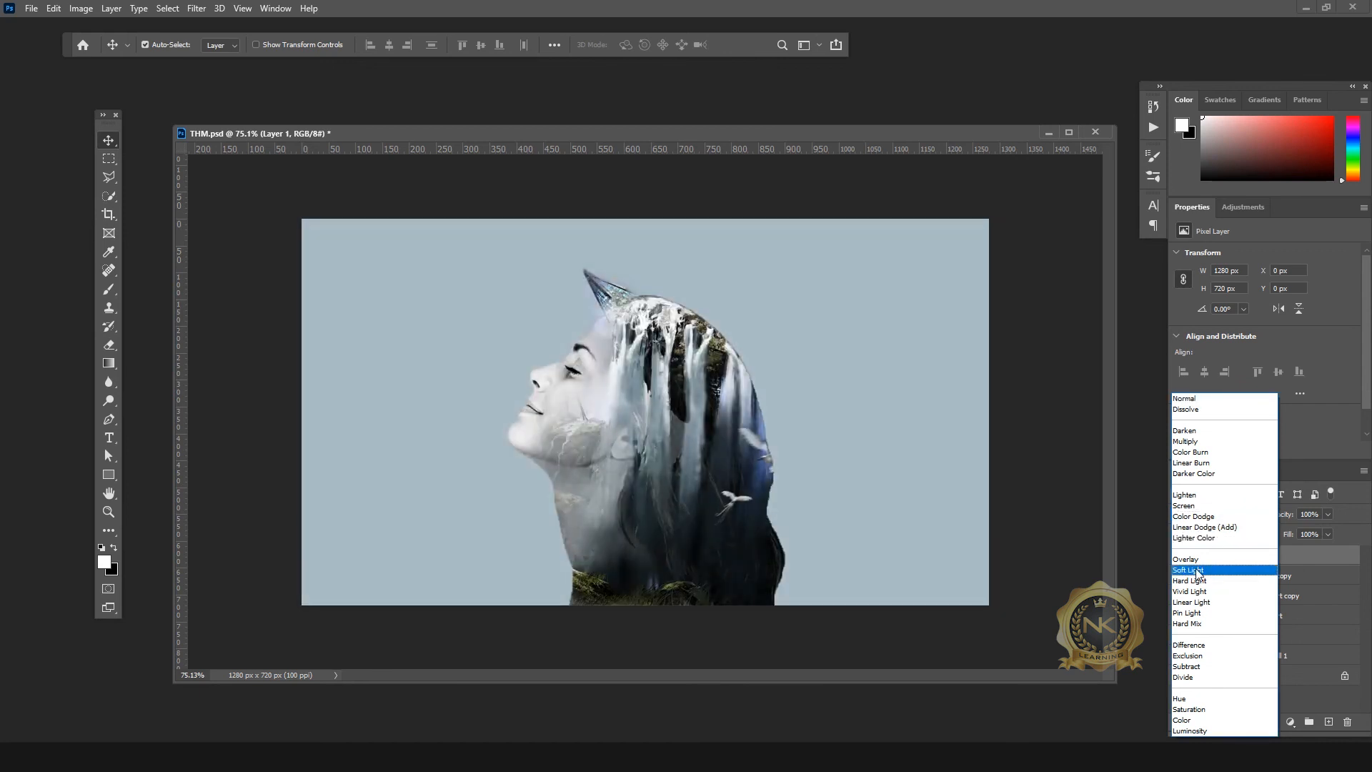
pyautogui.click(1221, 570)
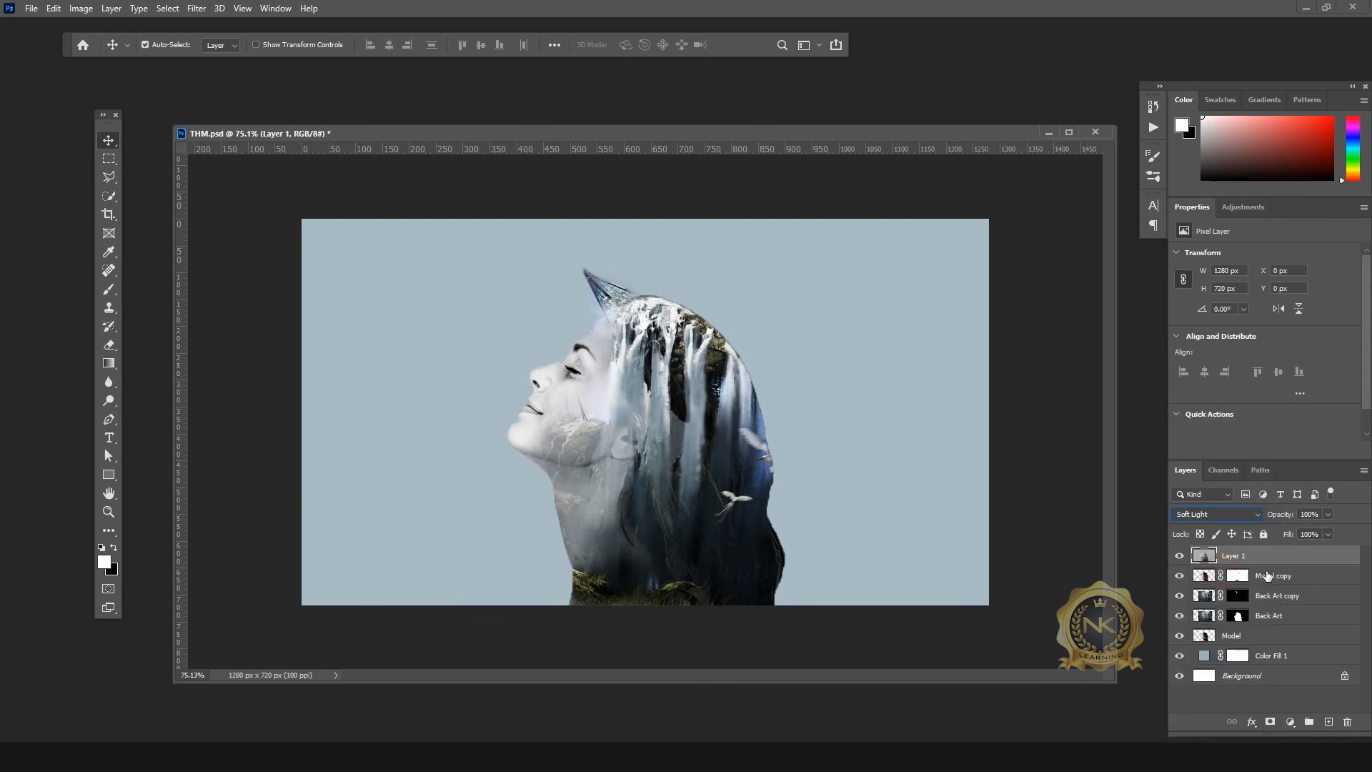
pyautogui.click(1180, 557)
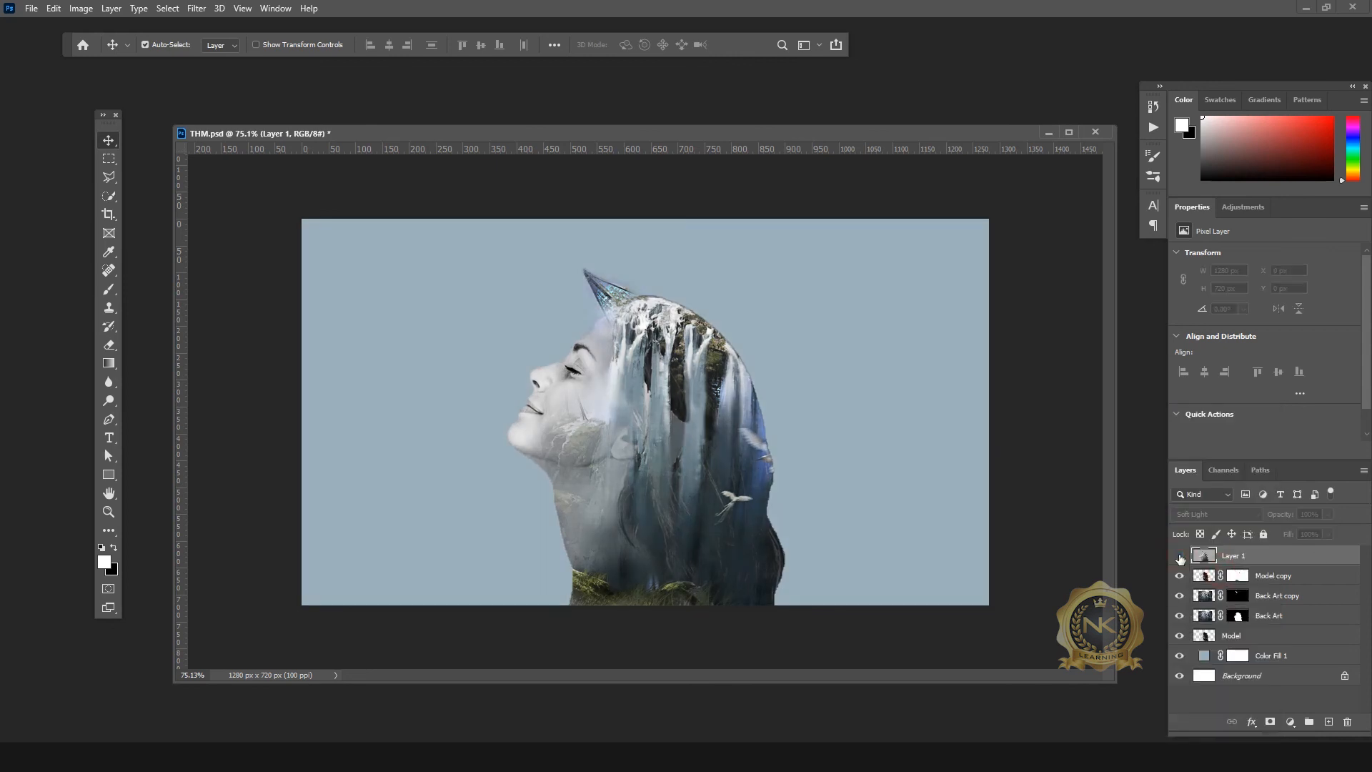
# Step: Show the Soft Light Layer 1 again, set its opacity to 60%, and deselect all layers
pyautogui.click(1180, 557)
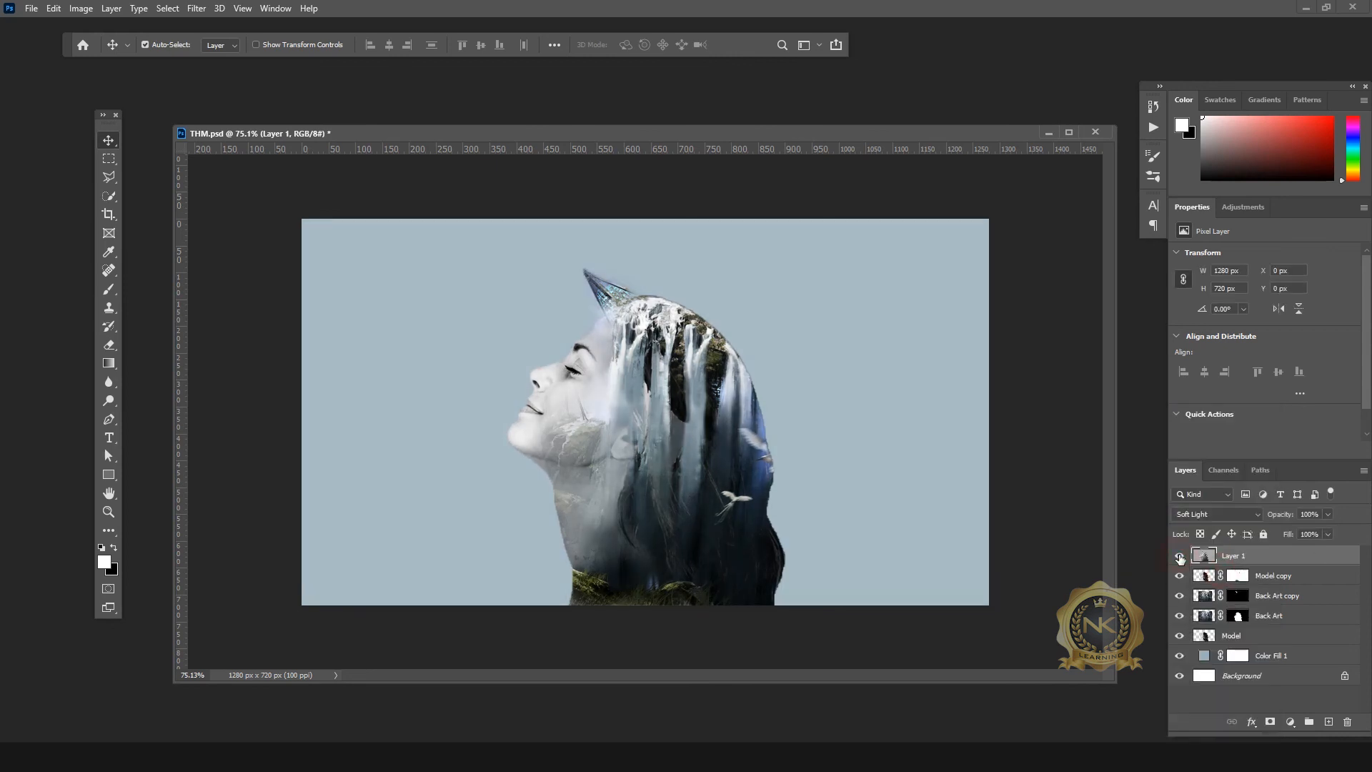
pyautogui.click(1310, 514)
pyautogui.write('60')
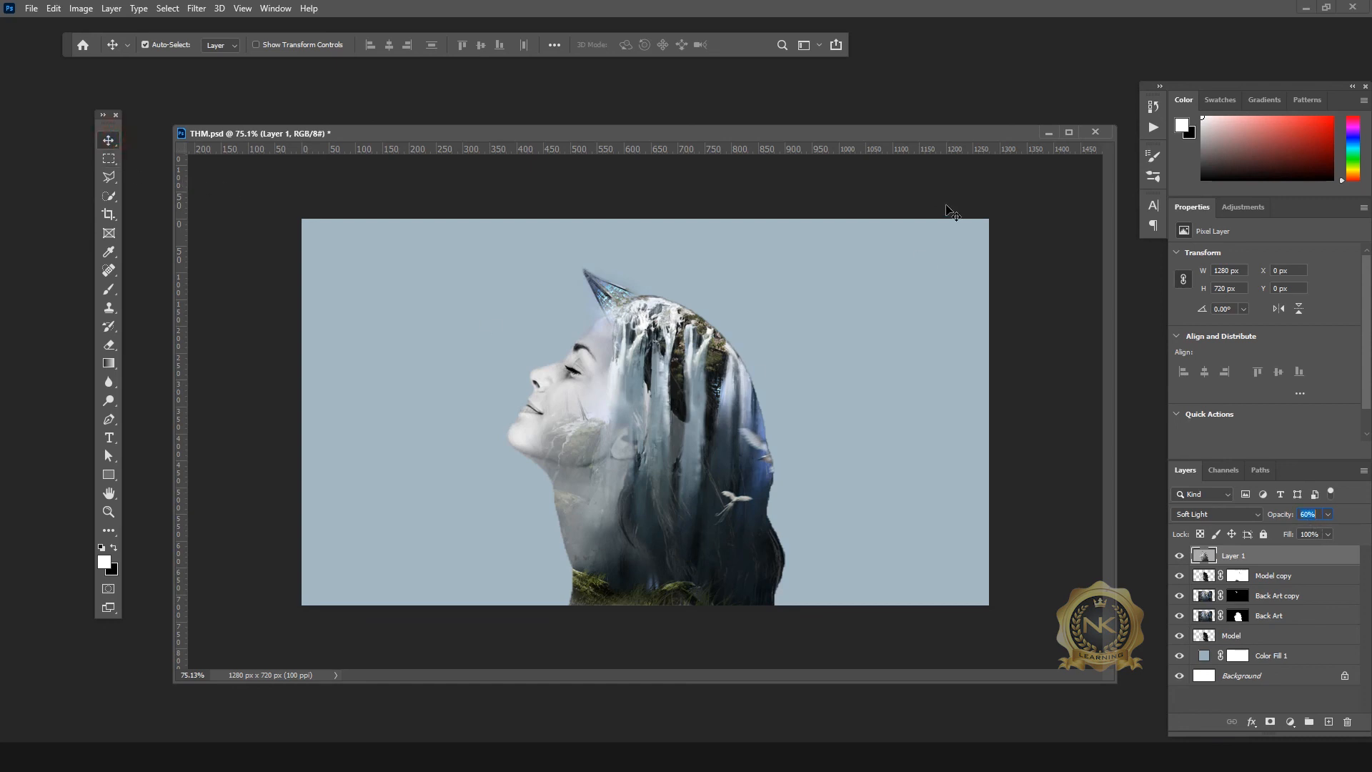
pyautogui.click(1041, 348)
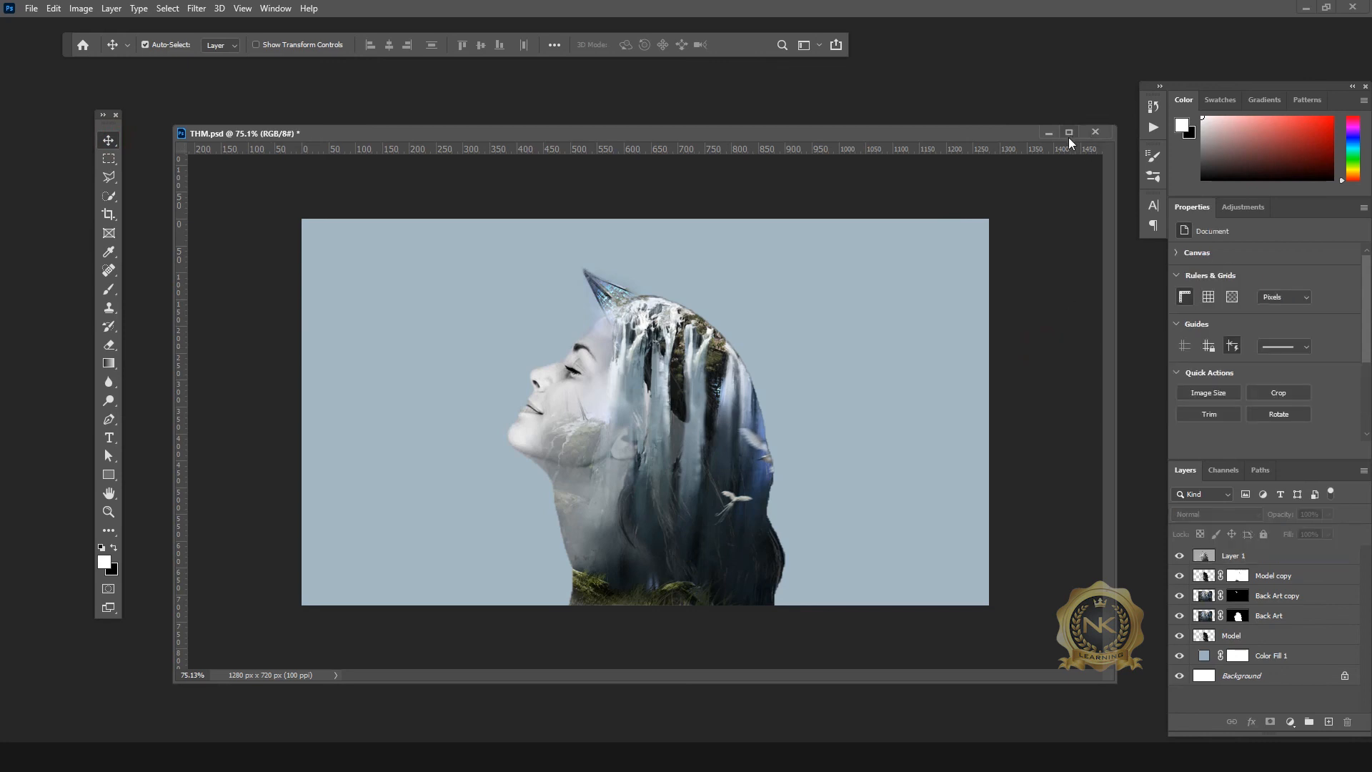
# Step: Maximize the document window and view the finished composite in full-screen mode with all panels hidden
pyautogui.click(1069, 132)
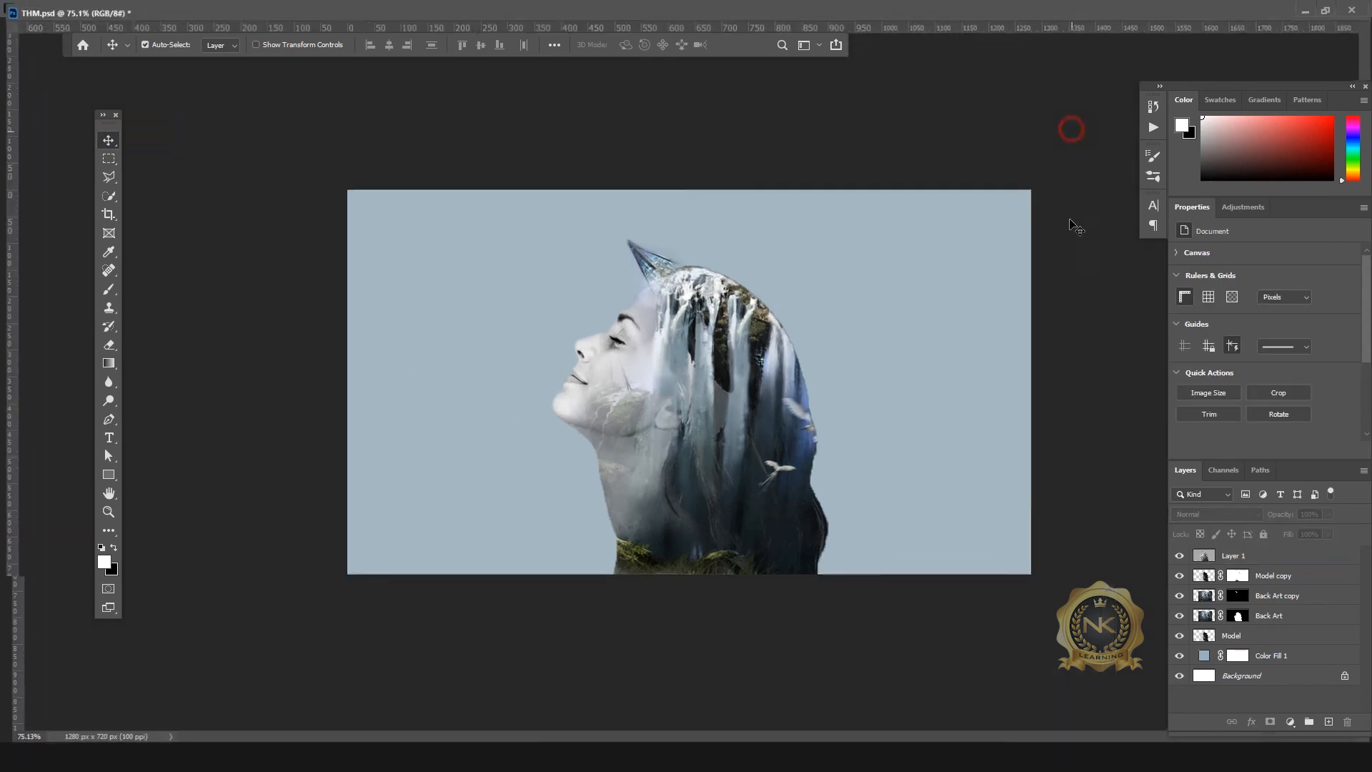
pyautogui.click(773, 296)
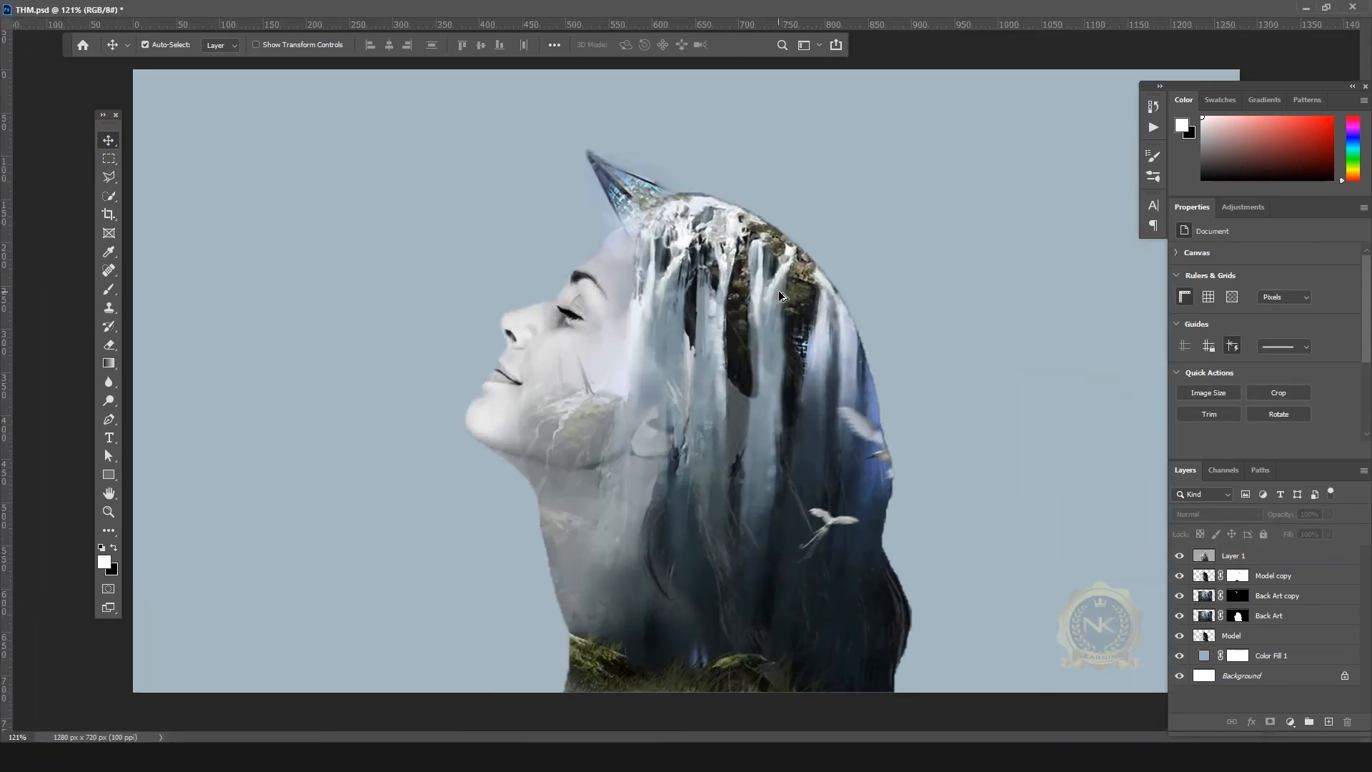
pyautogui.press('f')
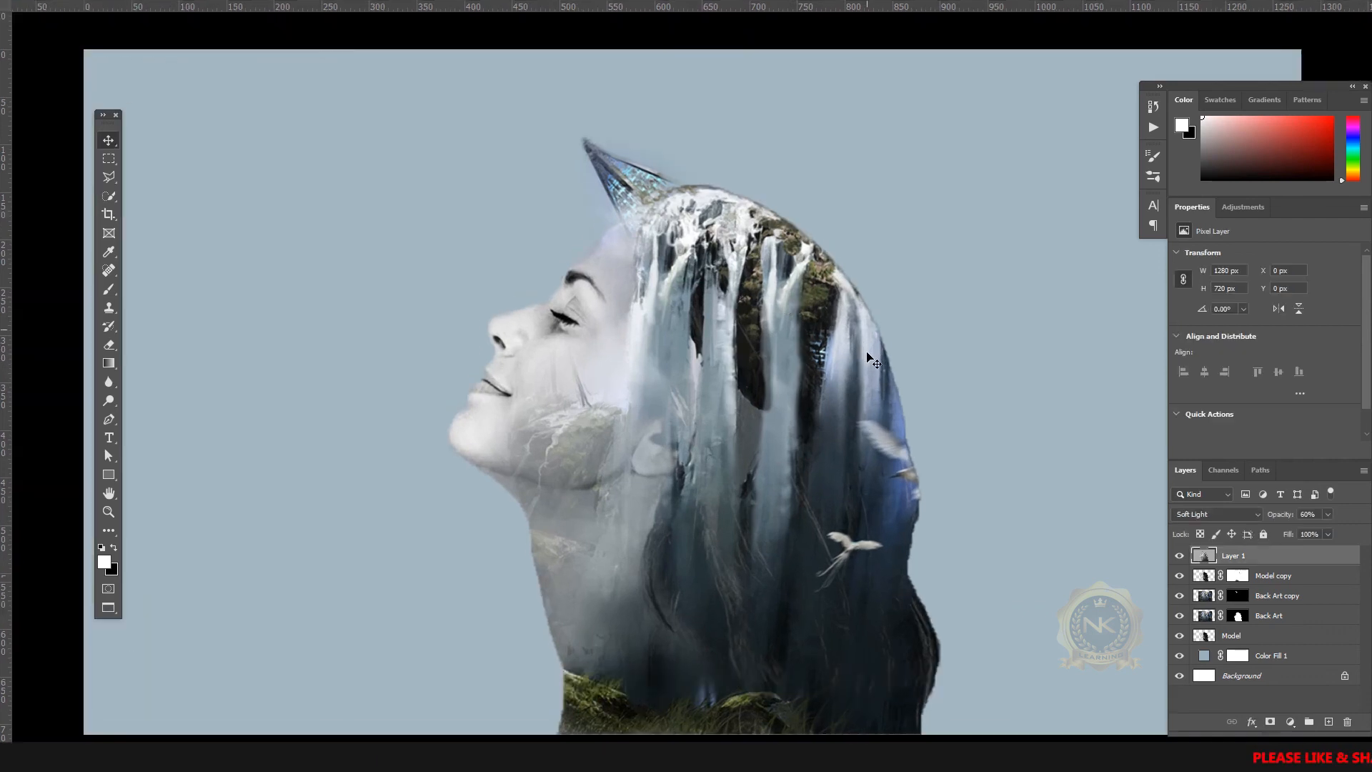
pyautogui.press('Tab')
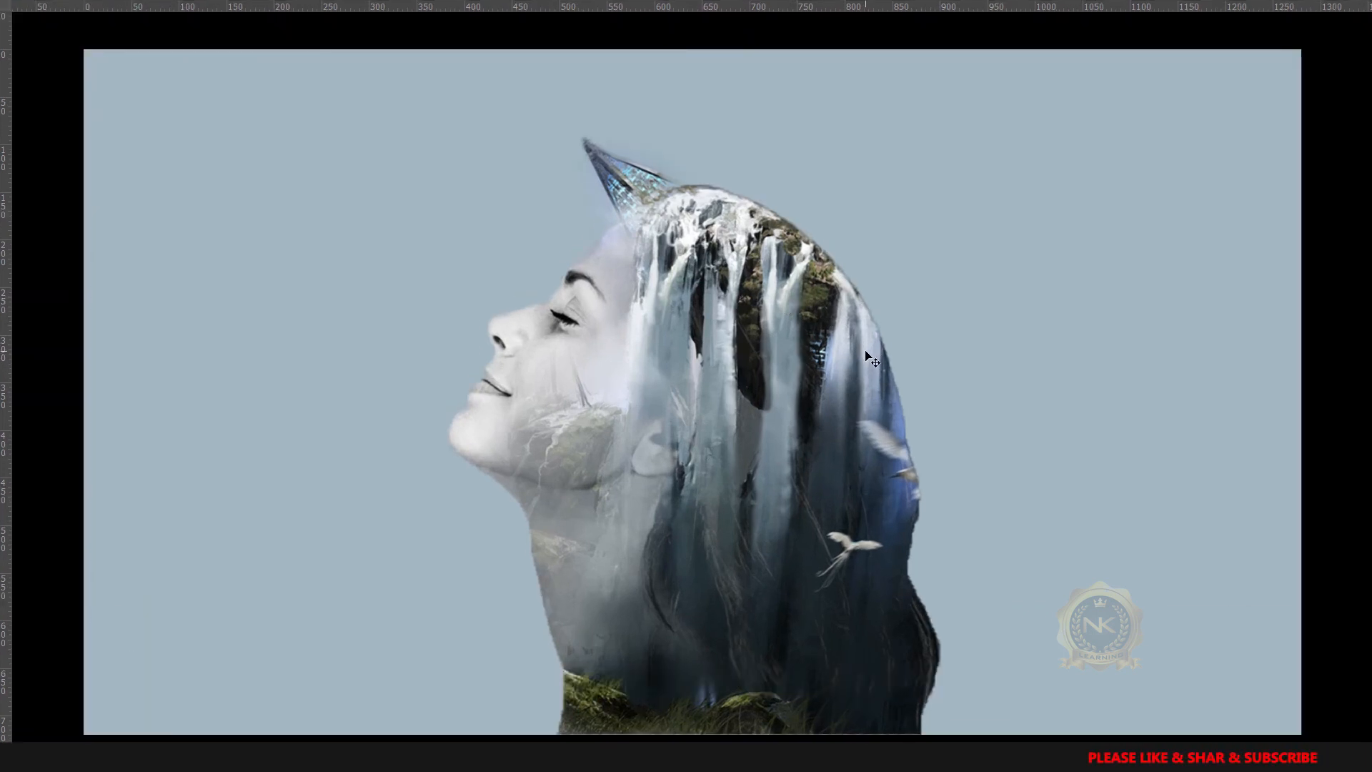